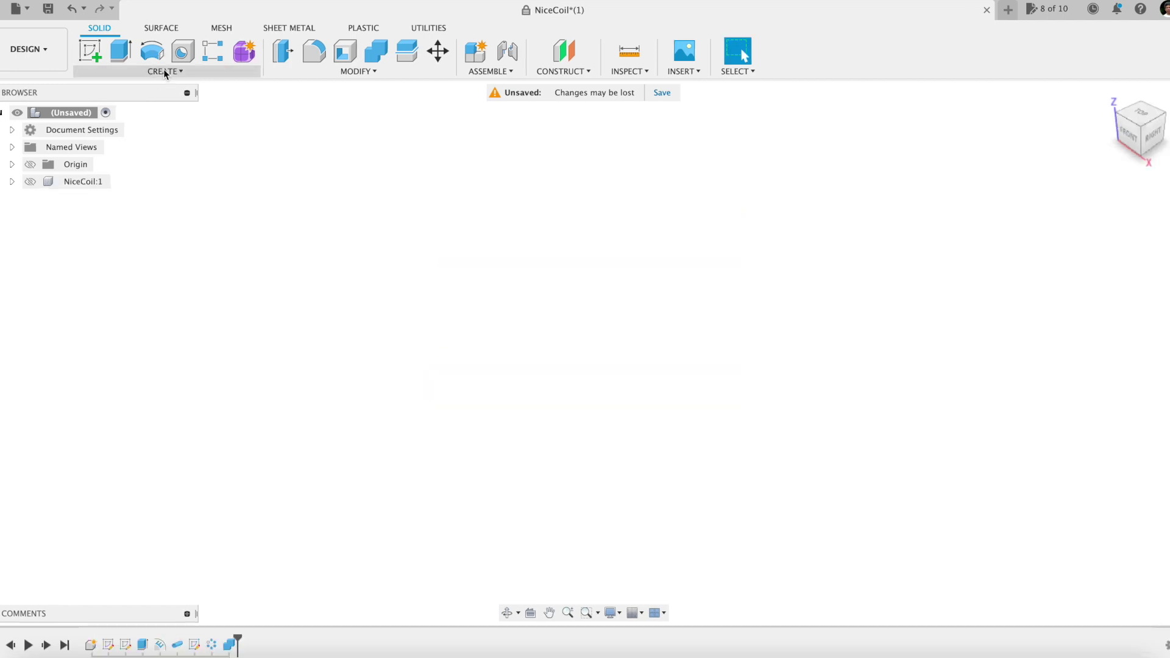
- Create a coil on the XY plane at the origin: 60 mm diameter, 6 mm section, 18 mm pitch
left_click(165, 70)
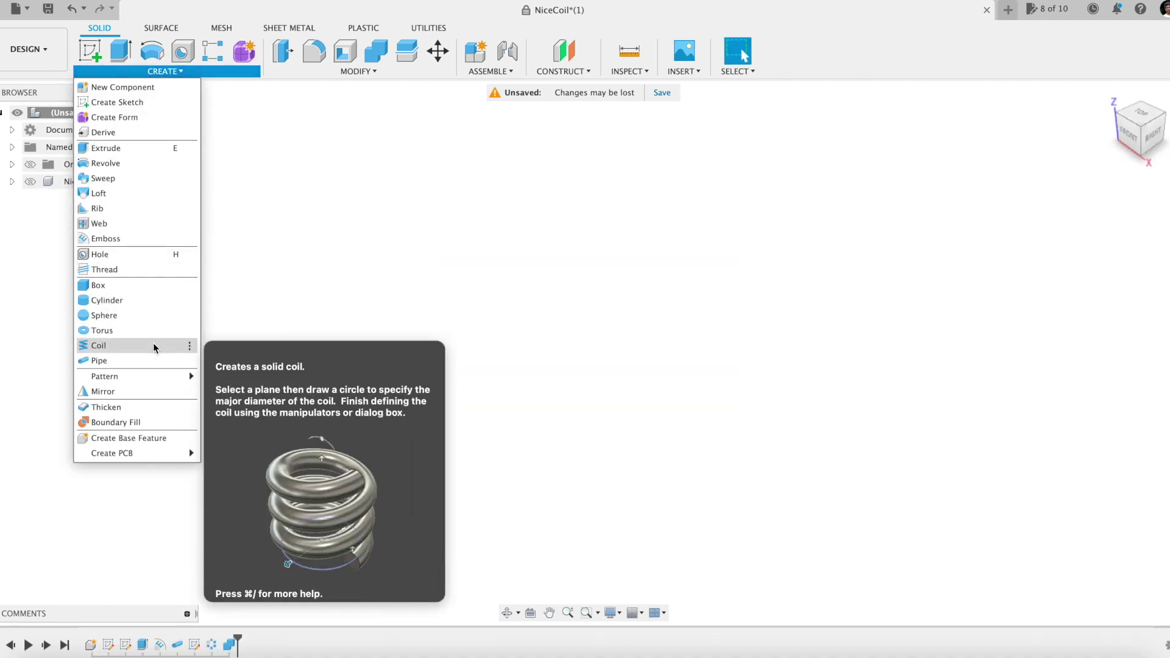
left_click(154, 345)
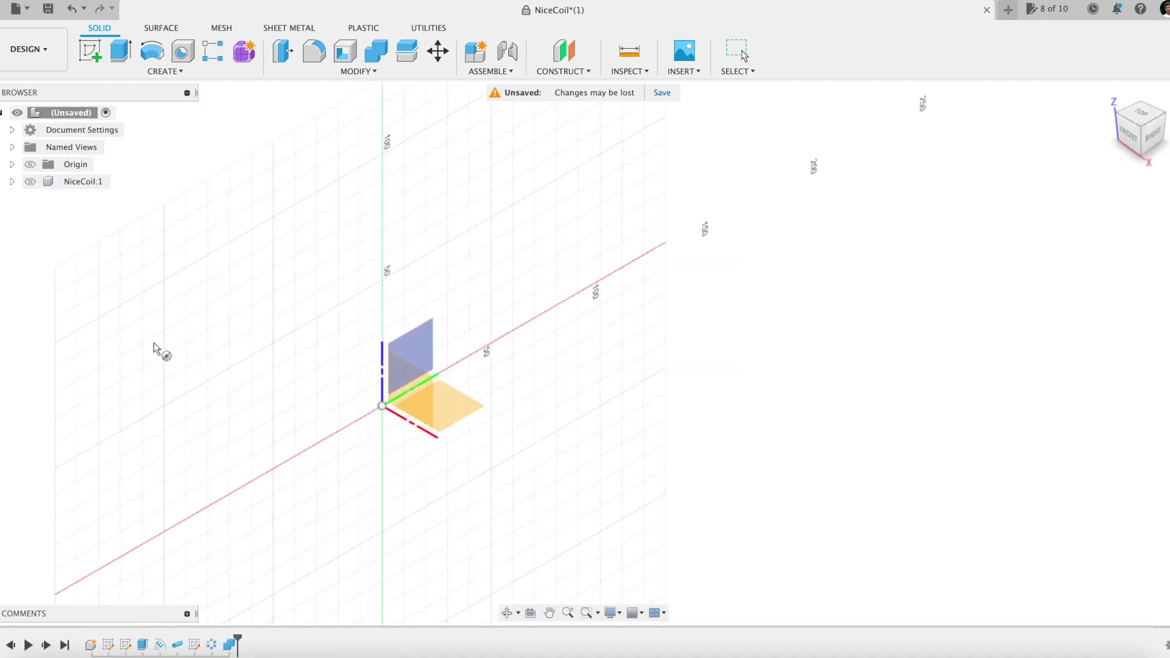
left_click(437, 429)
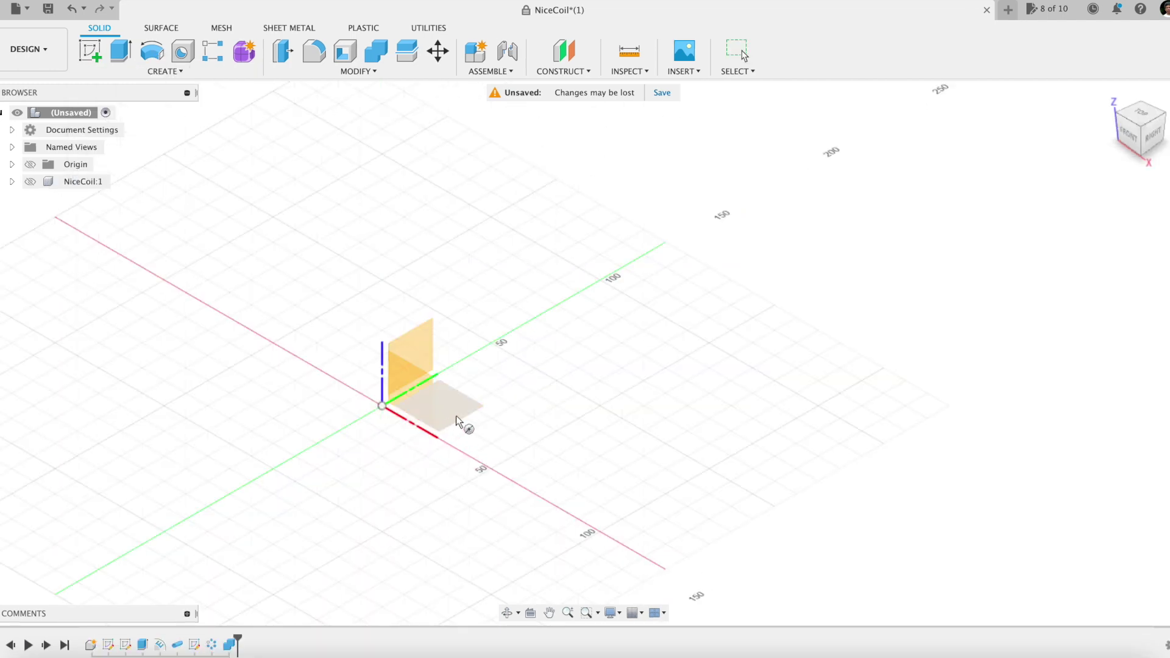
left_click(598, 529)
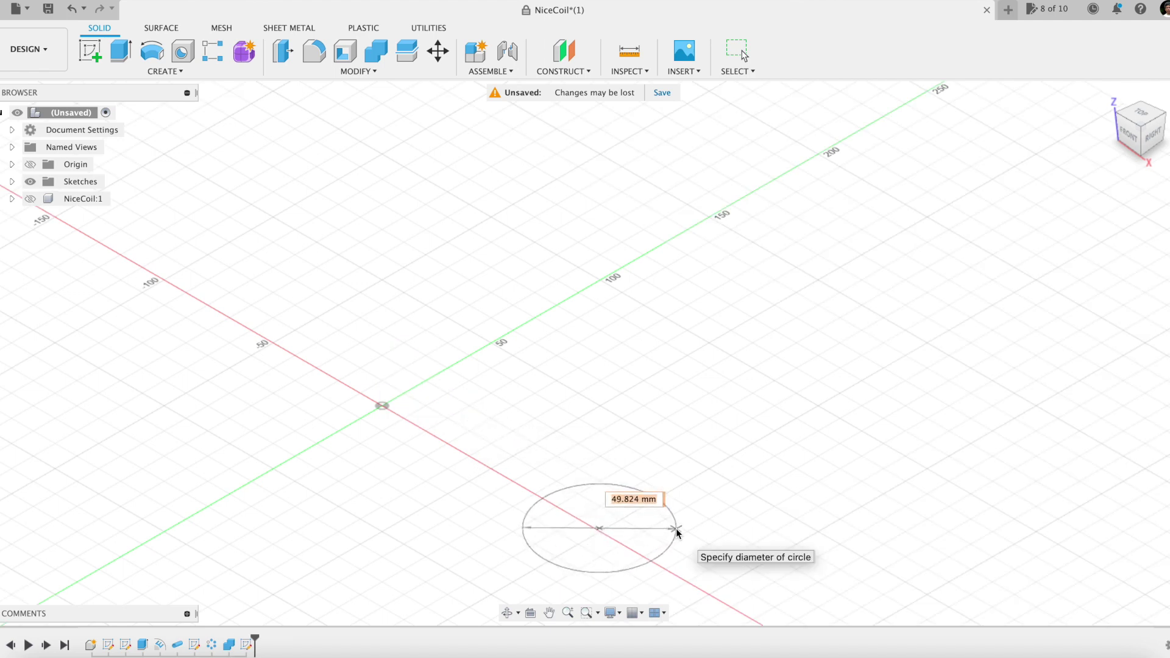
type("60")
key("Return")
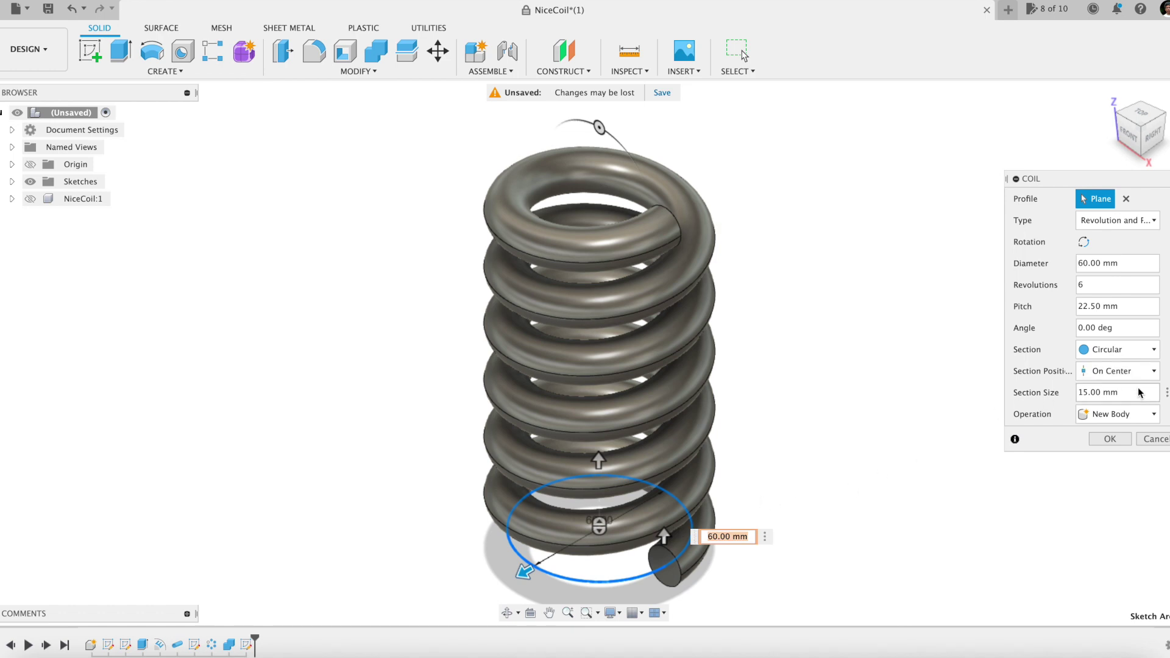
left_click(1085, 391)
left_click_drag(1085, 388, 1055, 391)
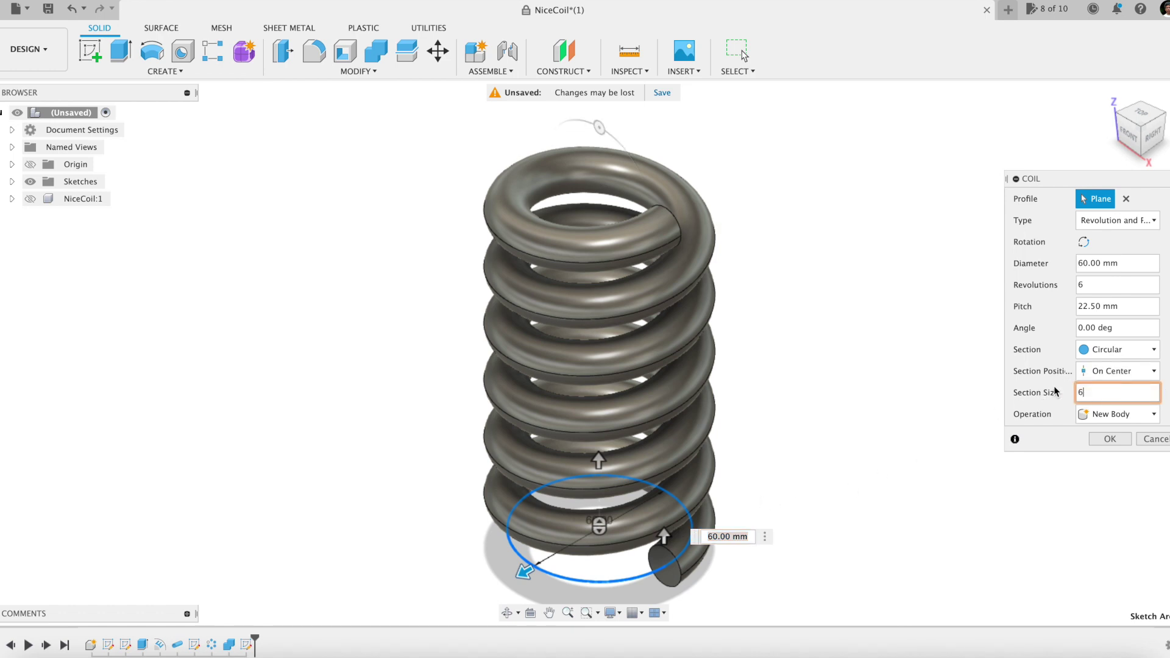
left_click_drag(1130, 309, 1060, 308)
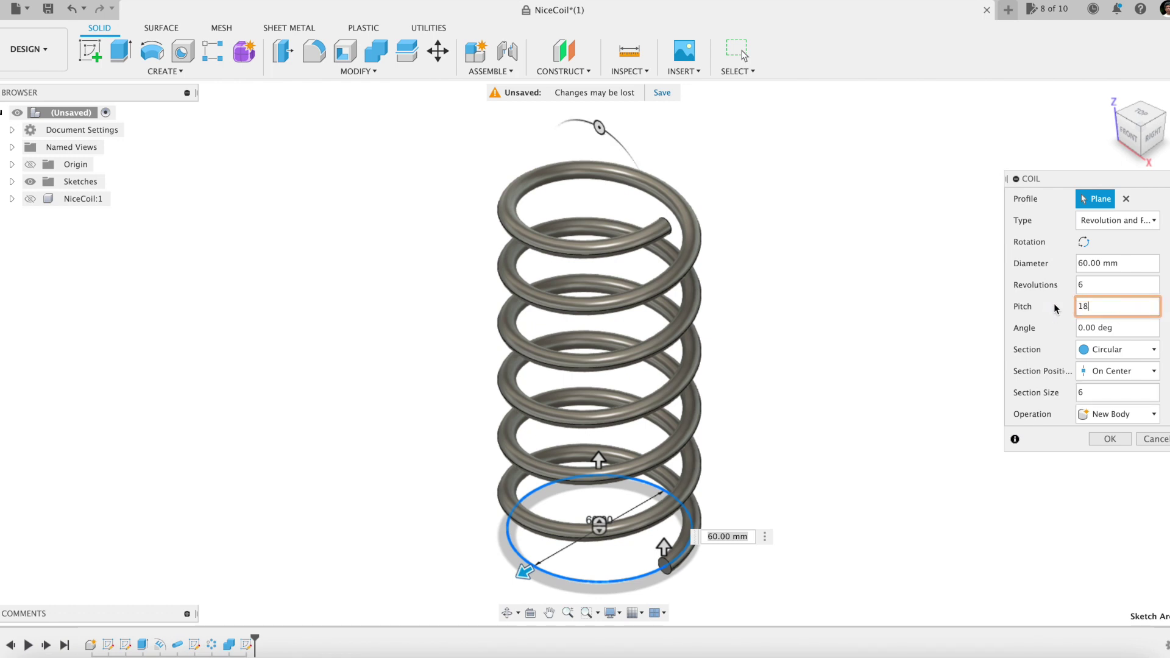
left_click(1122, 440)
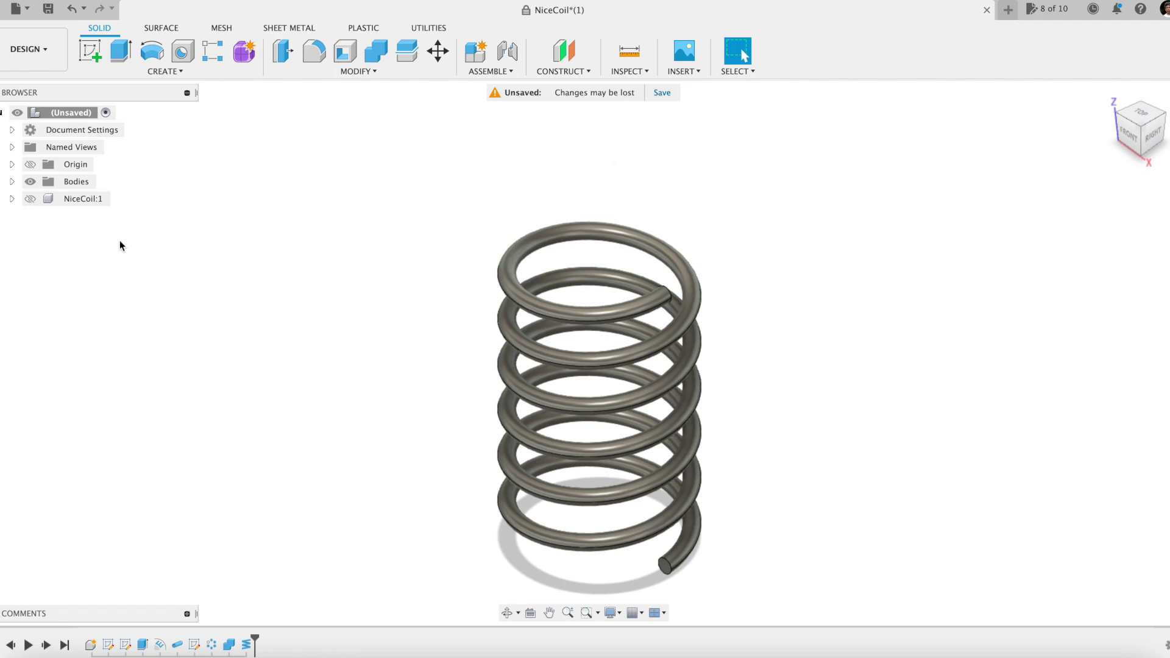
- Show NiceCoil:1 beside the new coil to compare them, then start a new Untitled design
left_click(30, 199)
middle_click_drag(124, 287, 165, 252, "shift")
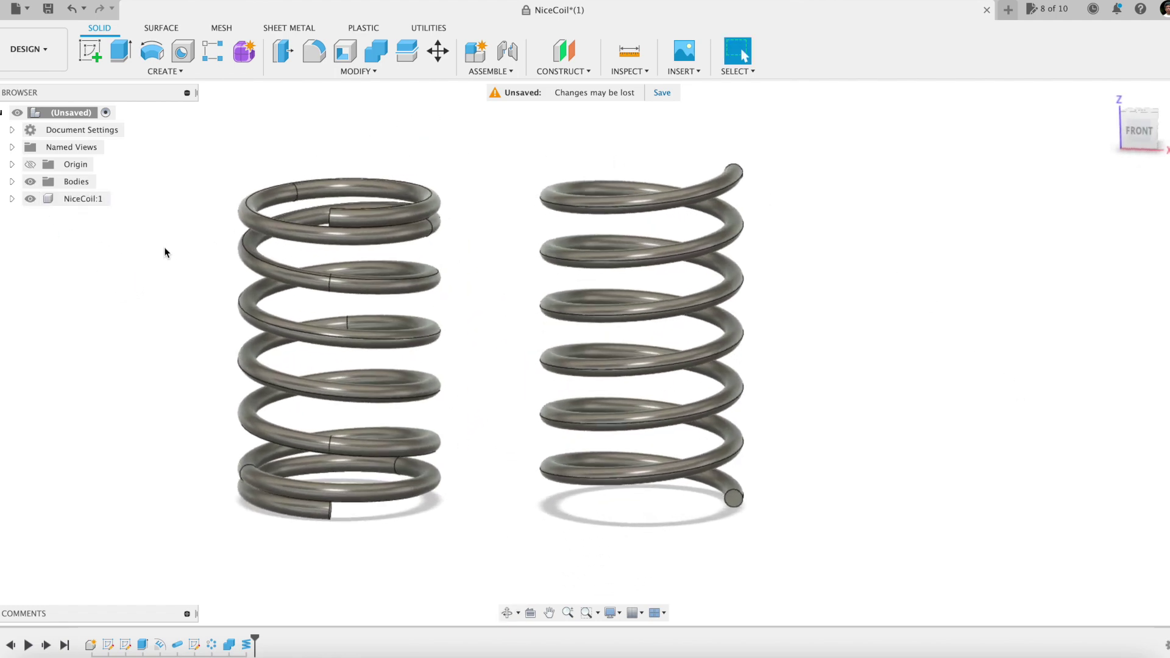
middle_click_drag(514, 360, 515, 400, "shift")
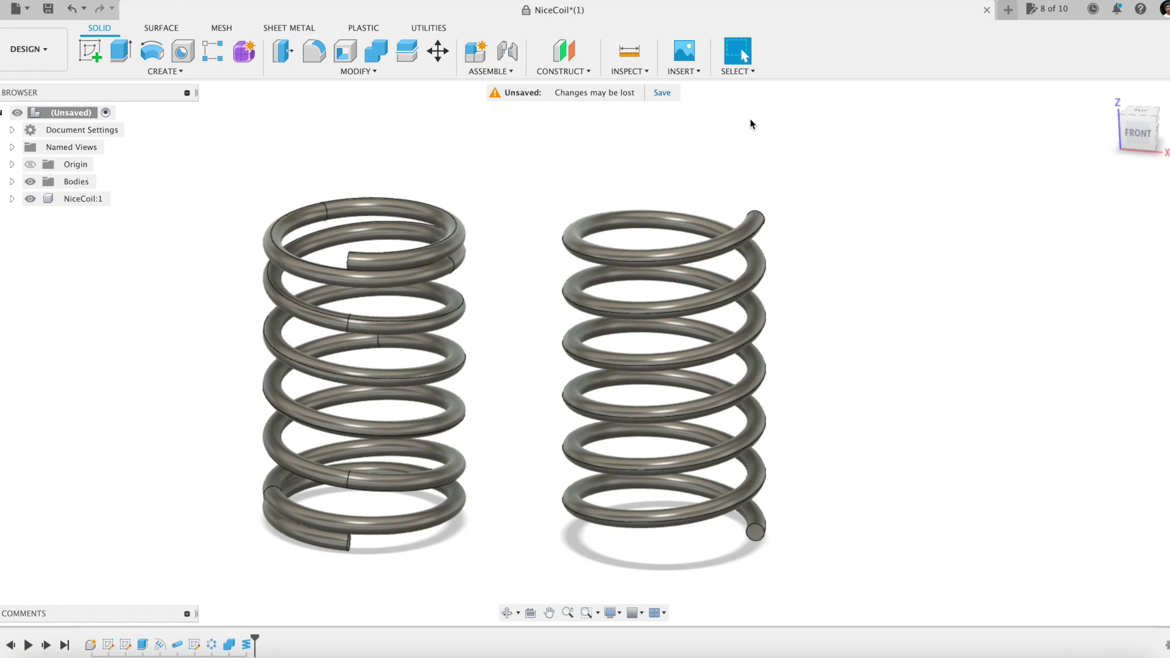
left_click(1008, 10)
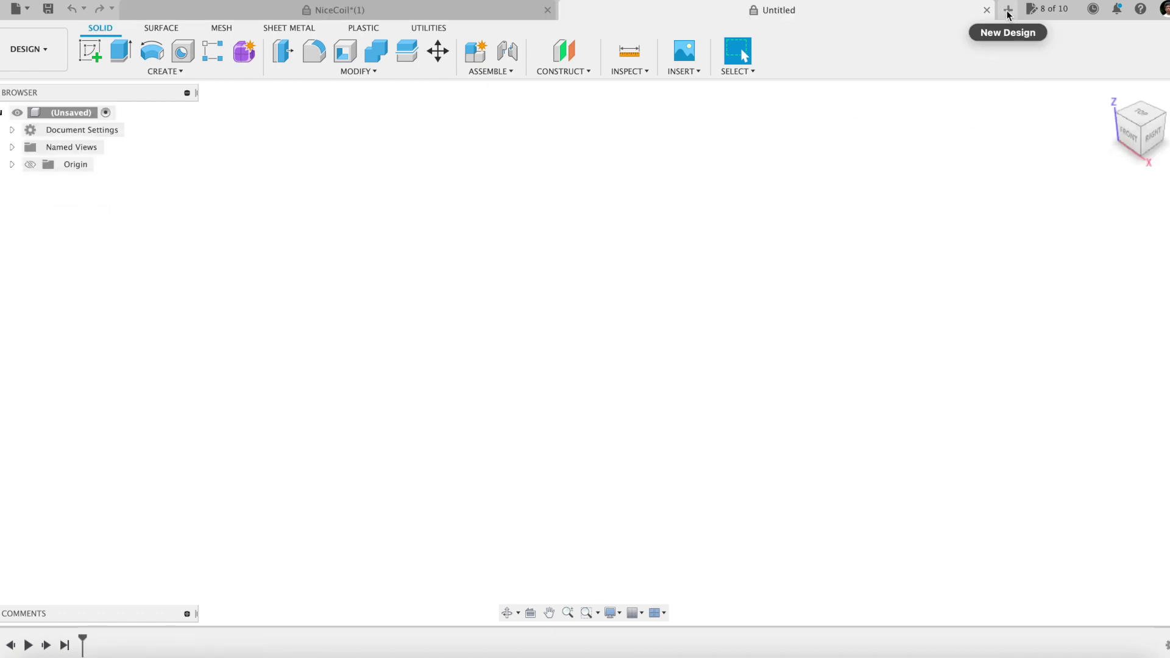
- Add a new component named 'coil' under the design's root node
right_click(82, 113)
left_click(124, 127)
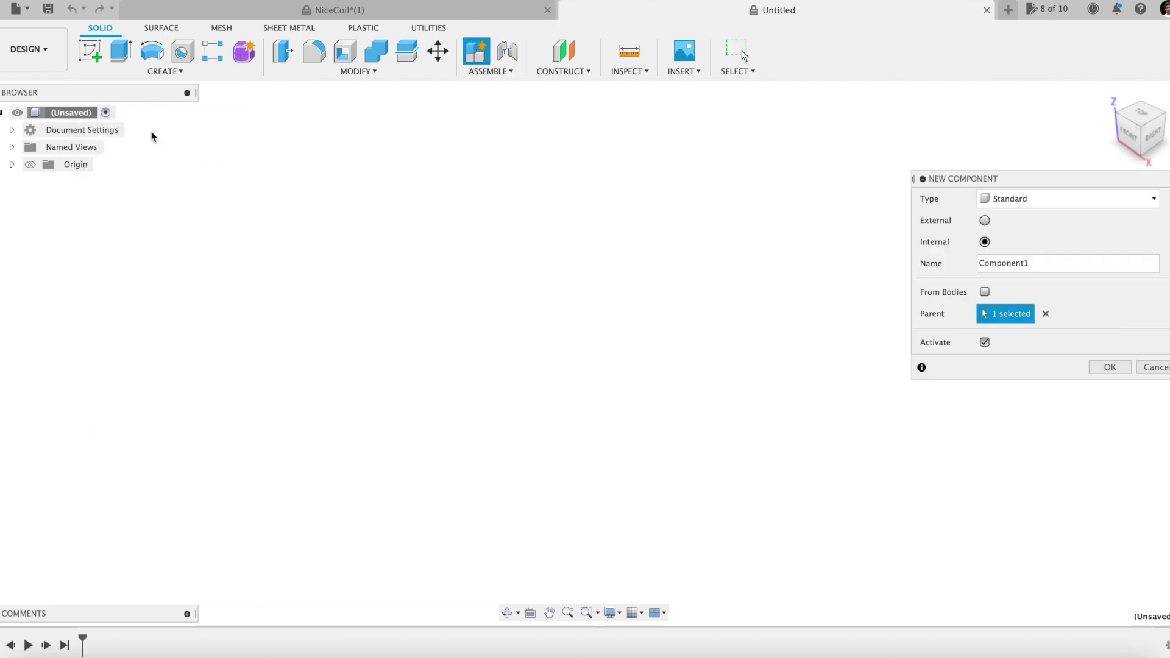
type("coil")
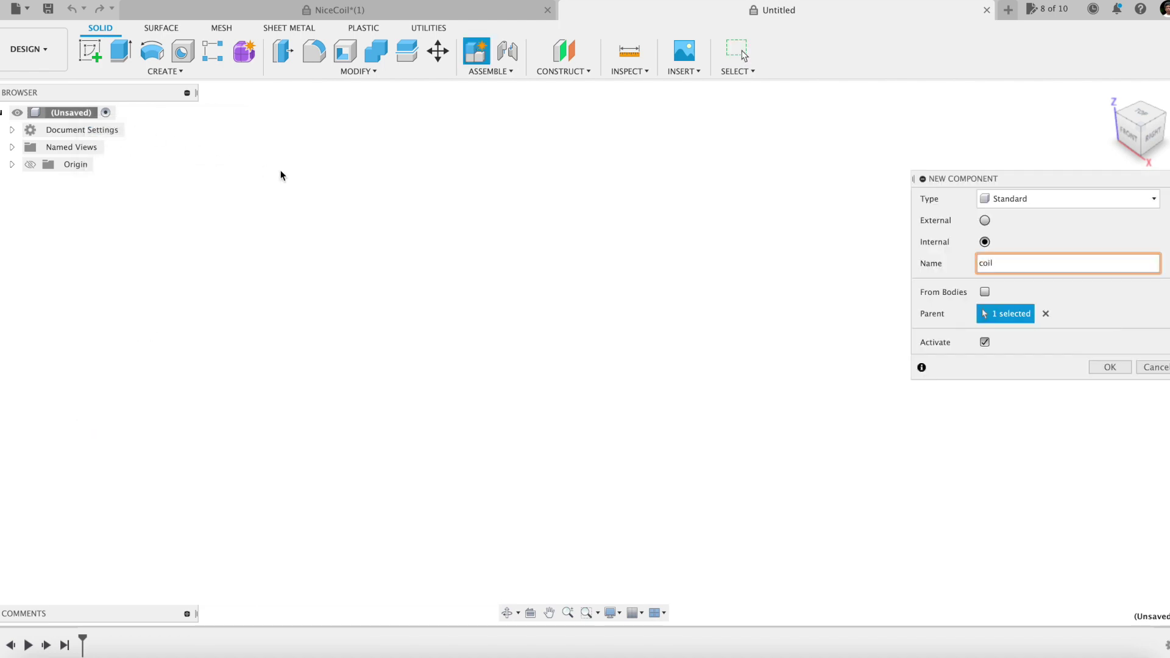
key("Return")
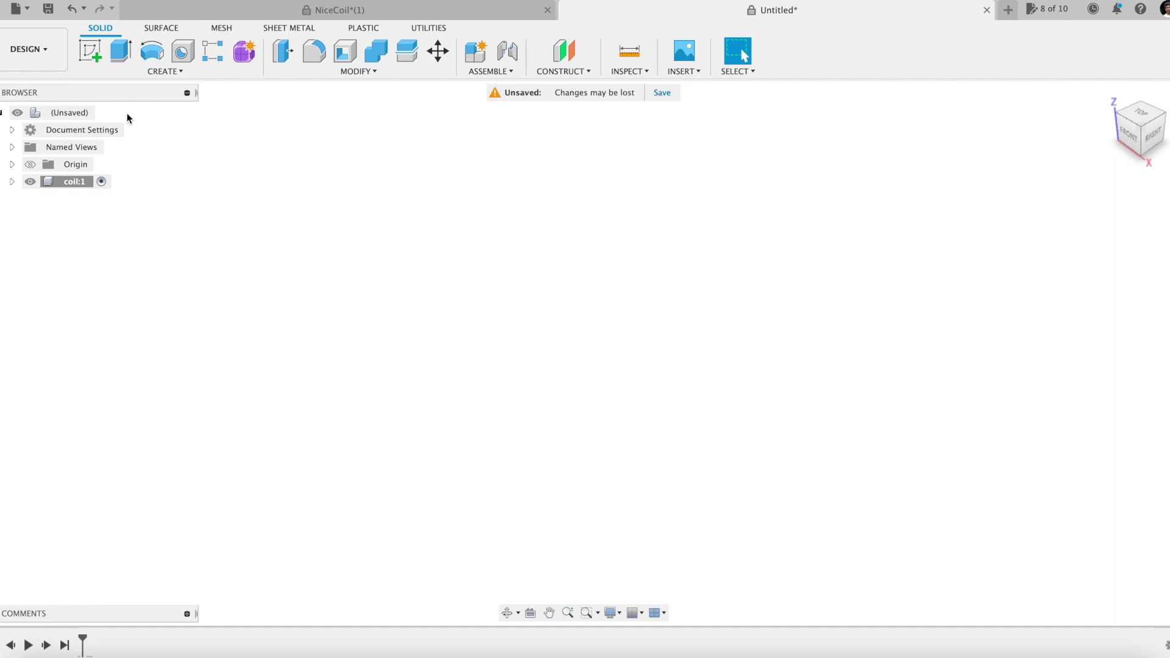
- Sketch on the ground plane a circle at the origin with diameter parameter Dc=60
left_click(89, 56)
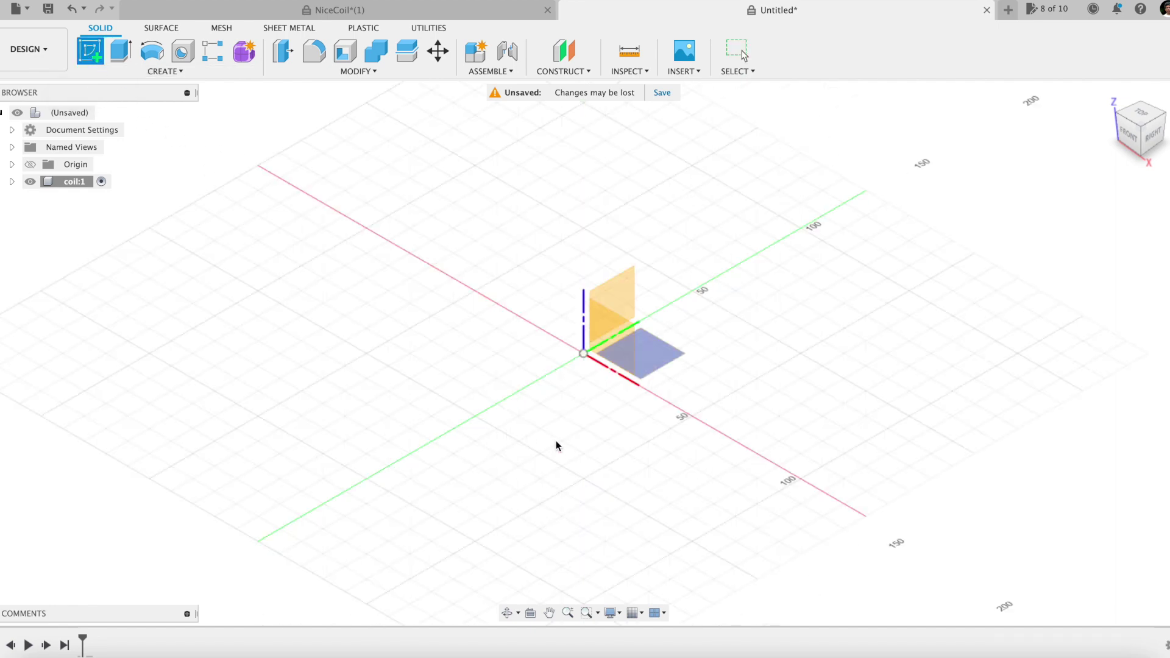
left_click(658, 365)
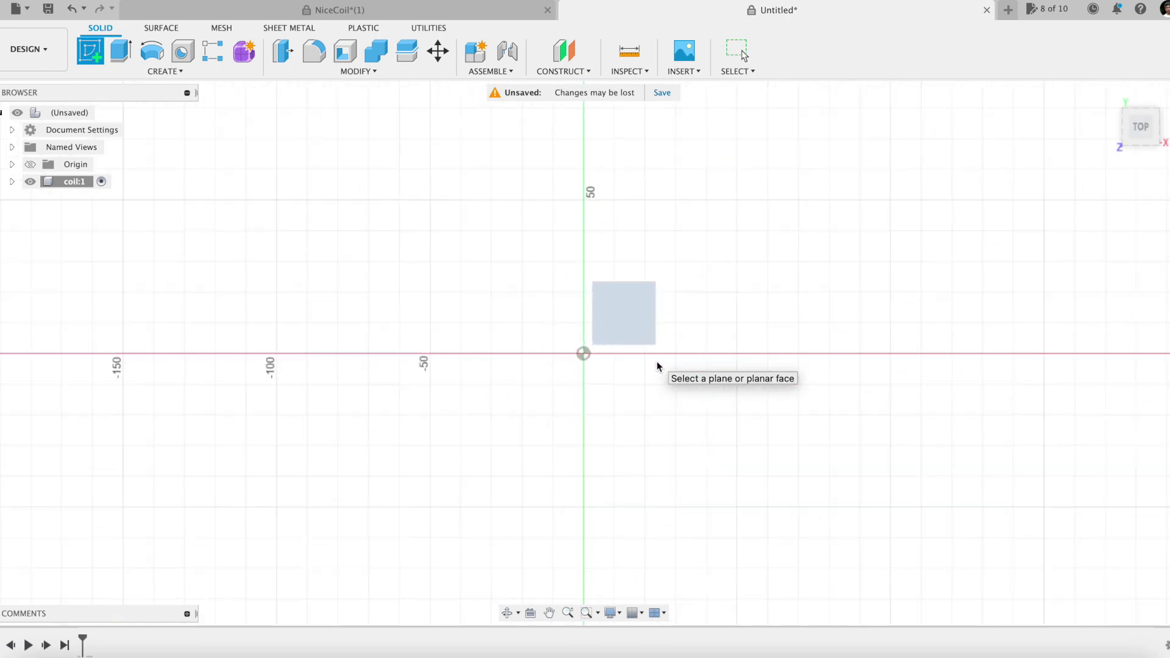
key("c")
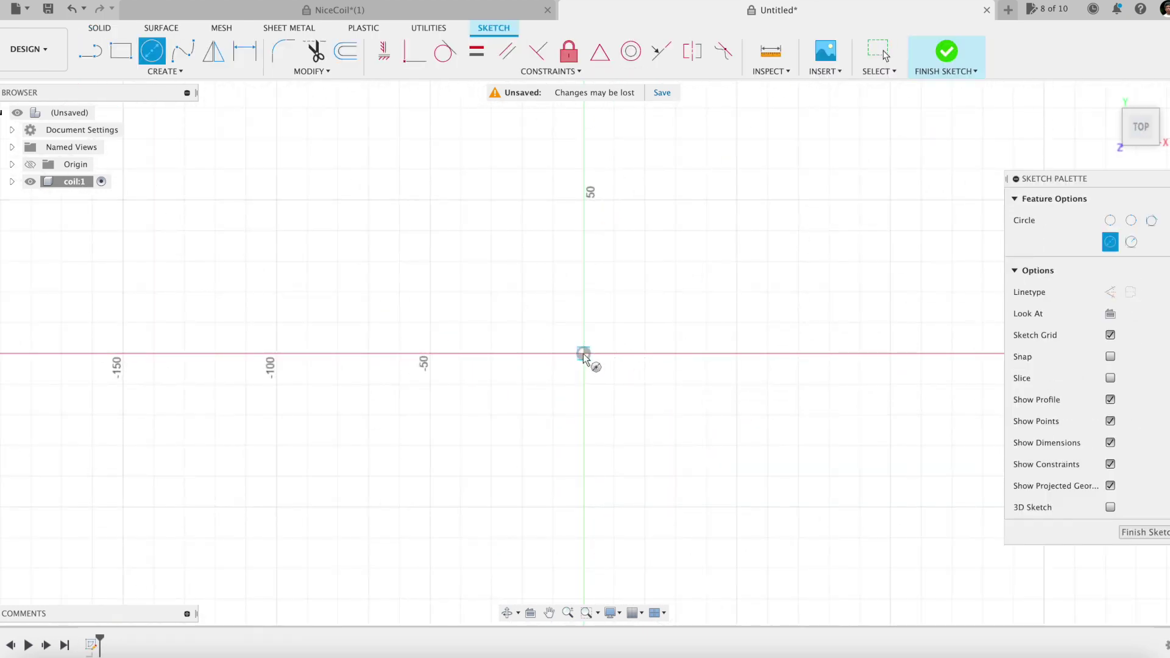
left_click(583, 353)
type("D")
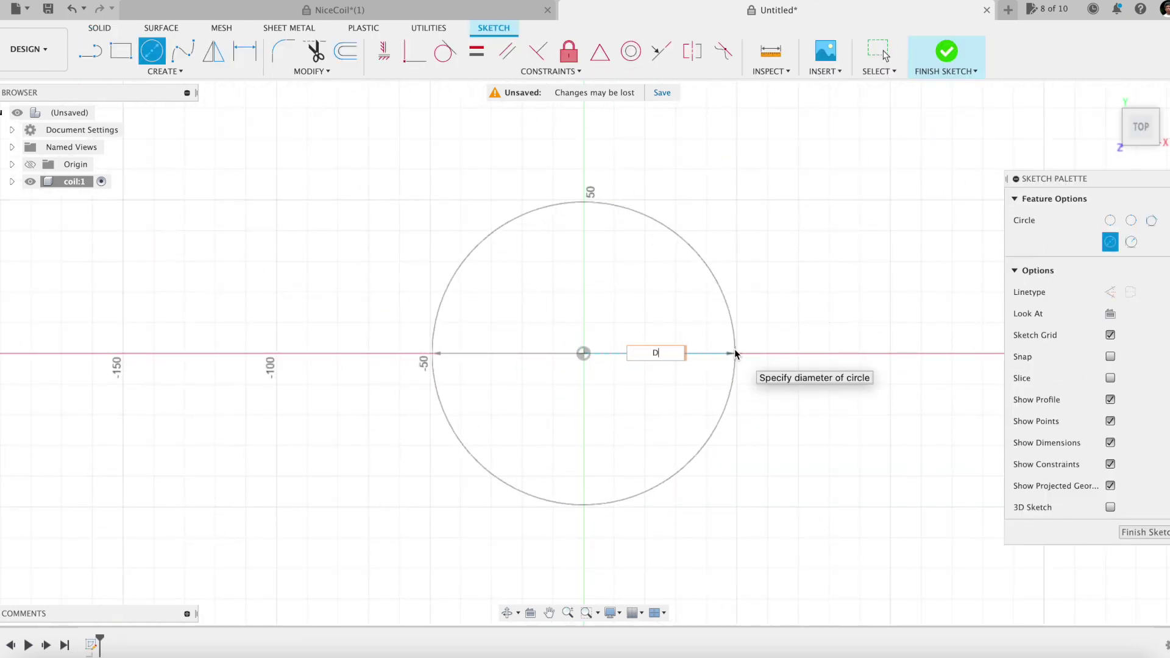
type("c=60")
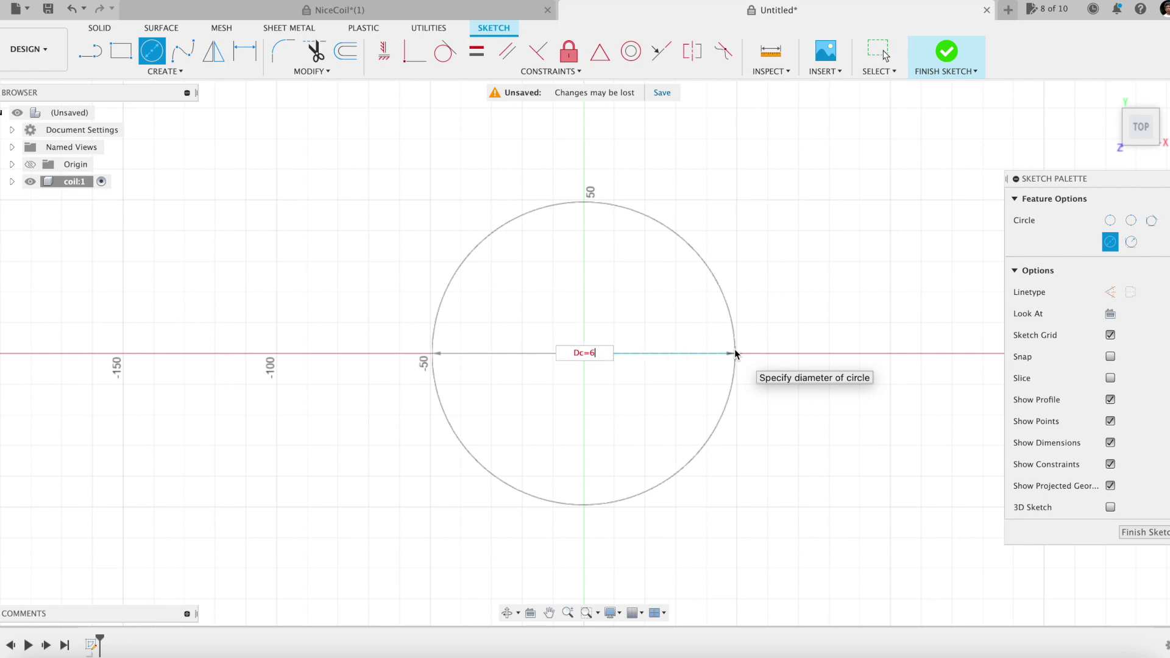
key("Return")
key("Escape")
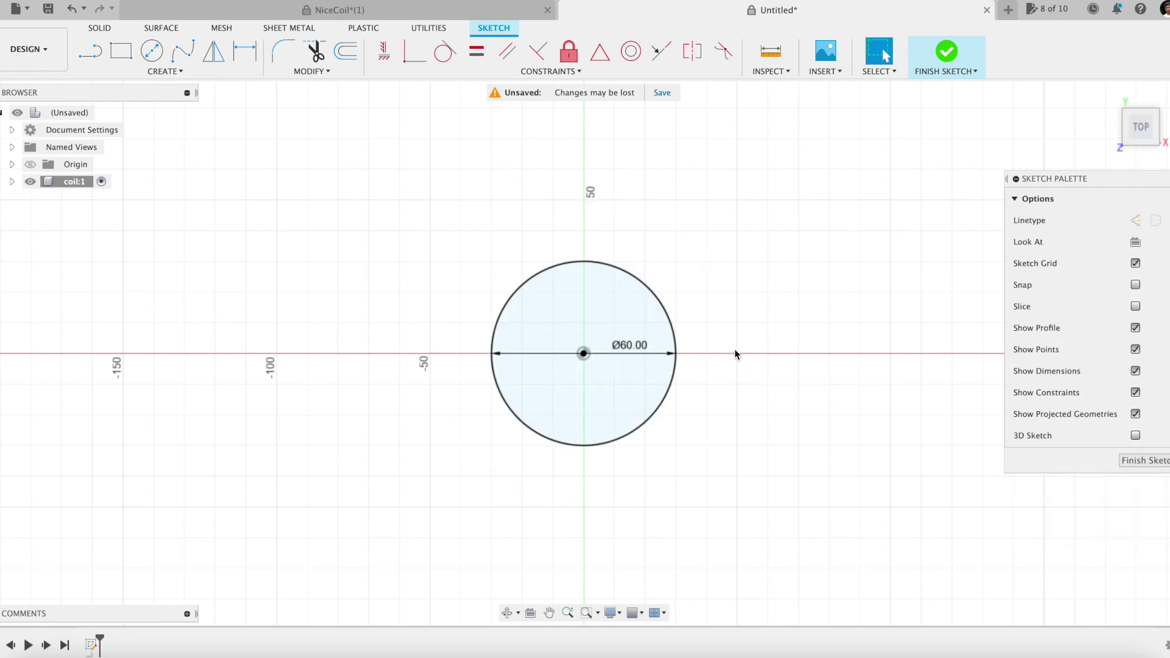
- Add a concentric inner circle dimensioned with diameter parameter Dp=6
key("c")
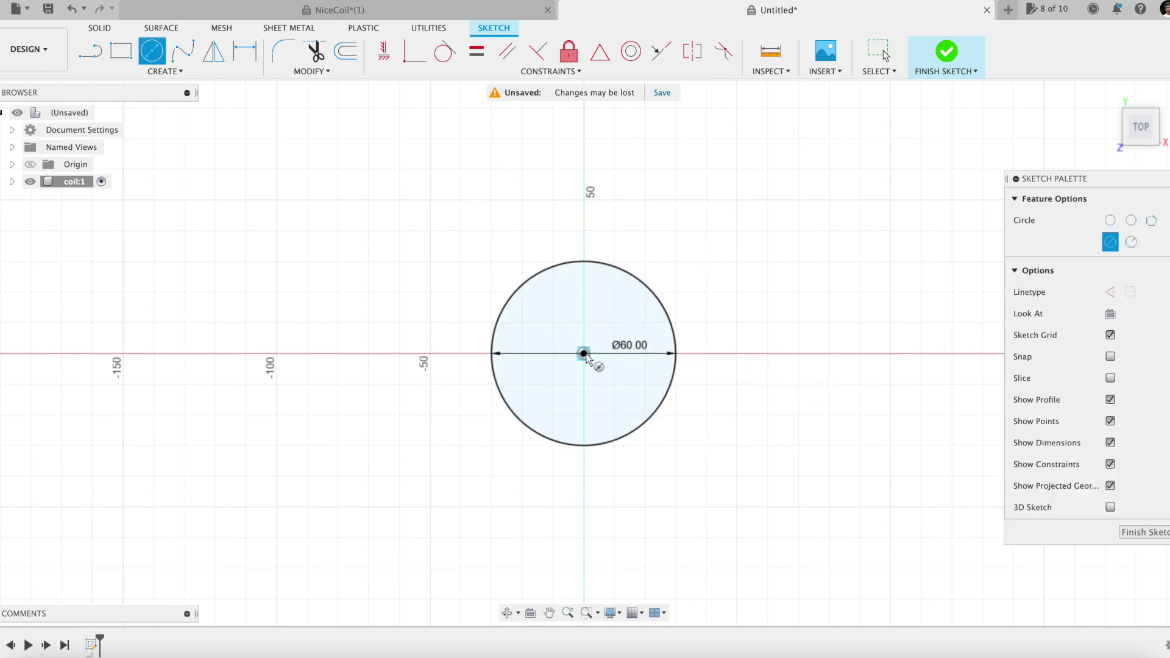
scroll(586, 357, "up", 3)
left_click(582, 353)
left_click(598, 364)
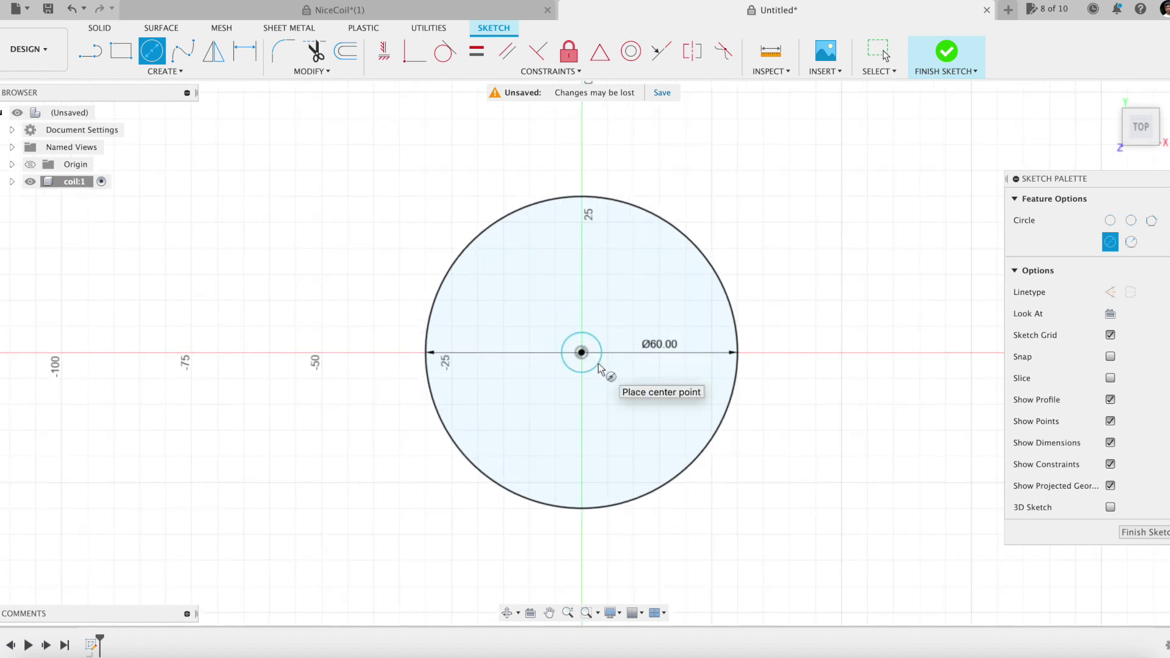
key("d")
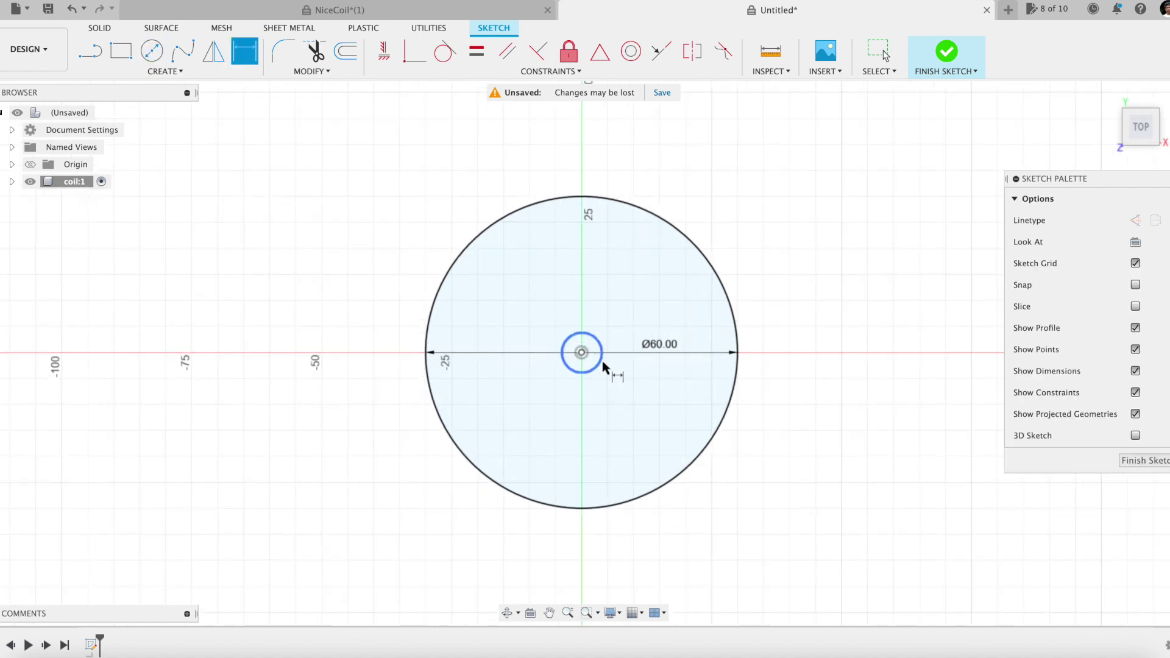
left_click(597, 367)
left_click(622, 379)
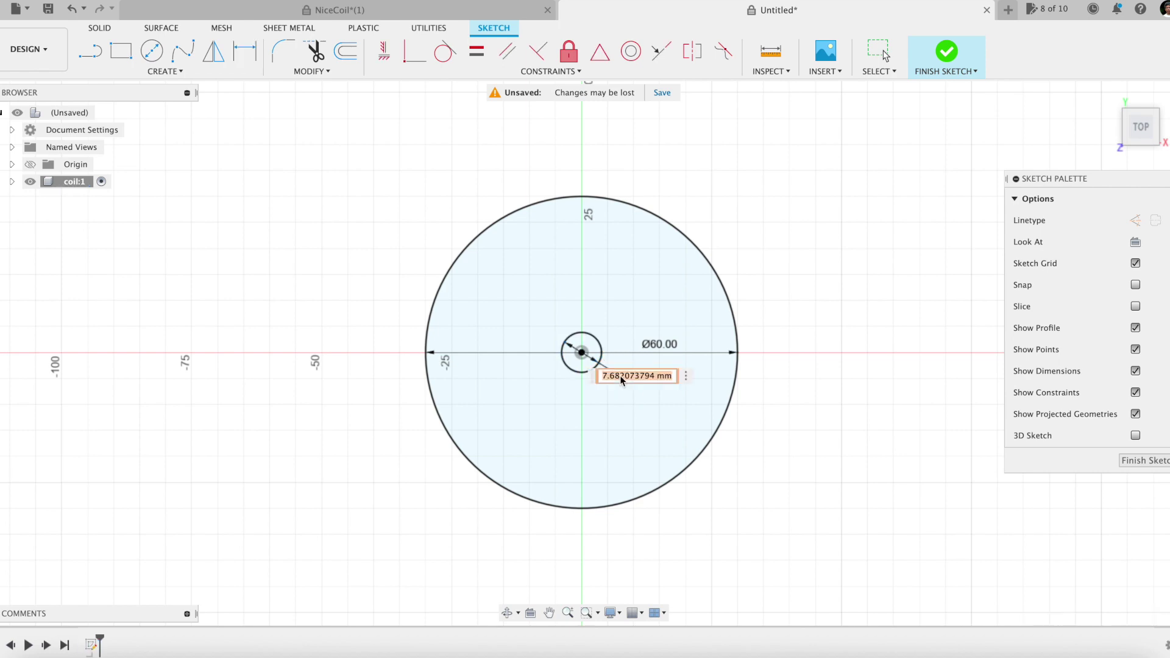
type("Dp=")
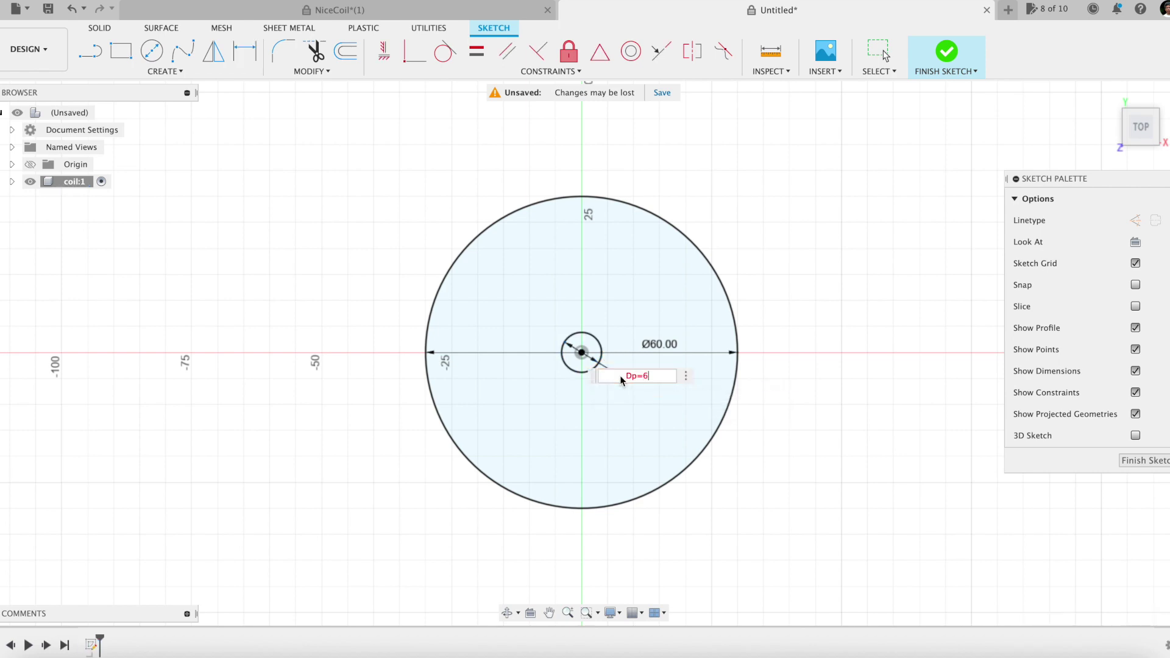
type("6")
key("Return")
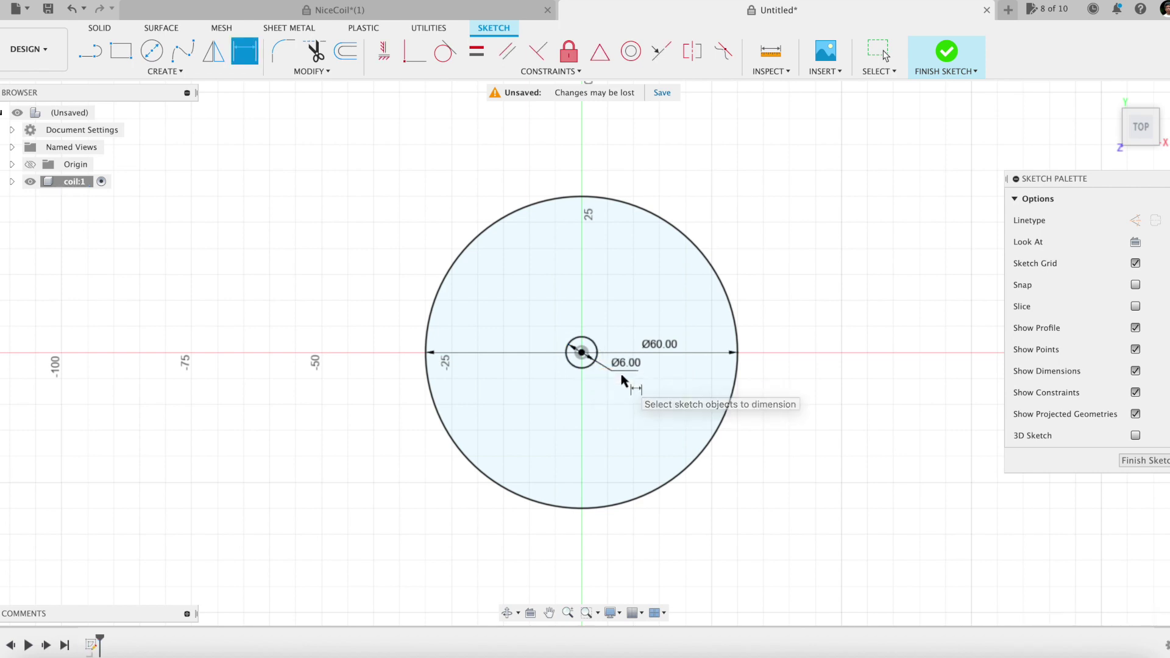
key("Escape")
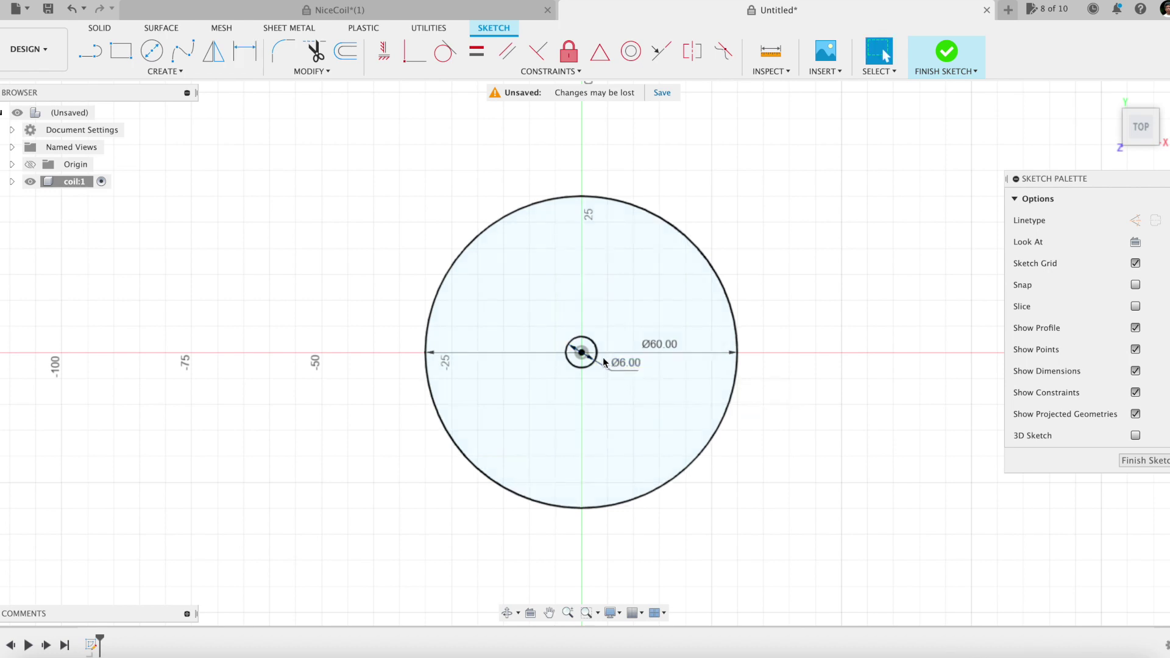
- Make the 6 mm inner circle construction geometry and finish the sketch
left_click(597, 353)
key("x")
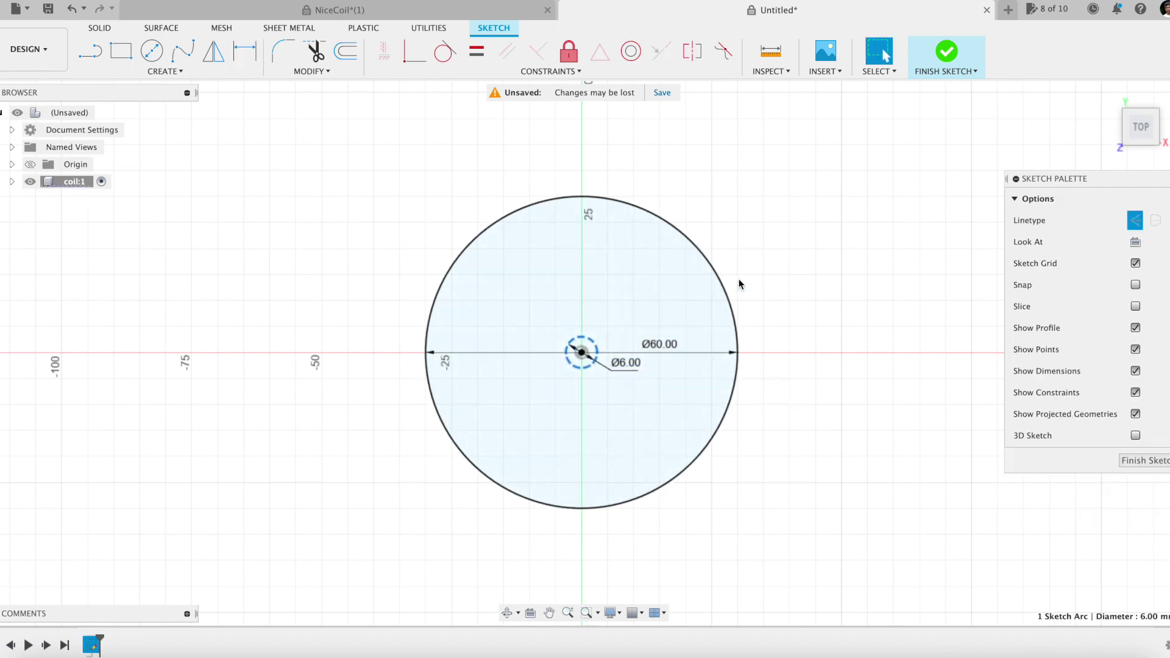
middle_click_drag(853, 232, 838, 166, "shift")
left_click(933, 61)
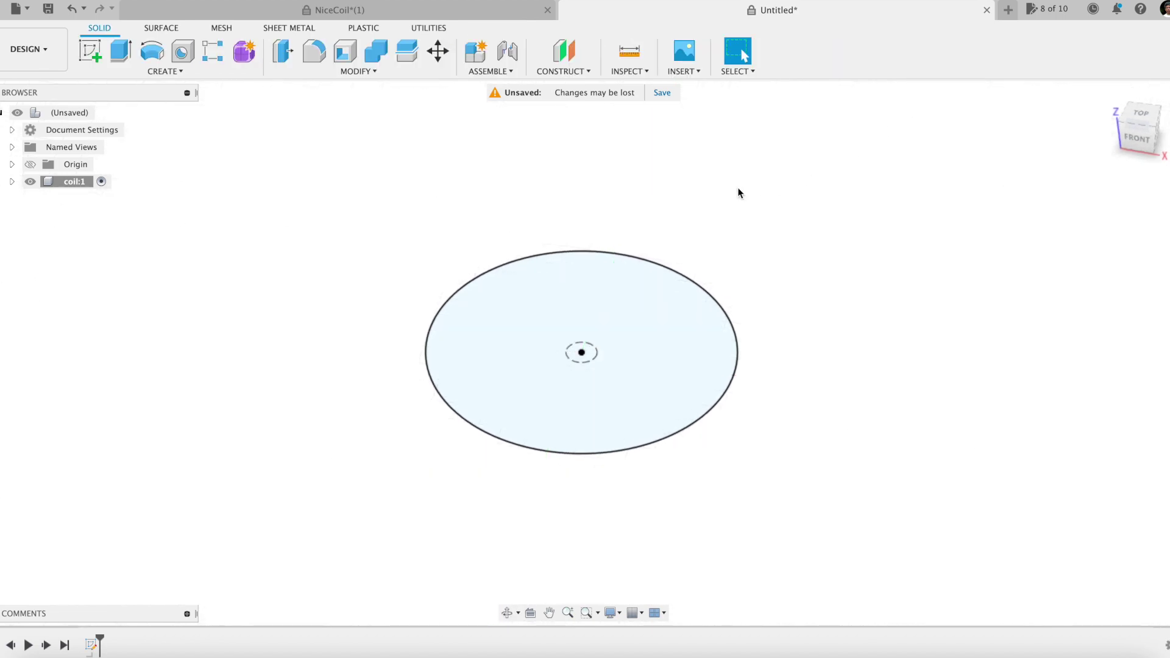
mouse_move(556, 172)
middle_mouse_down()
mouse_move(637, 193)
mouse_move(645, 207)
middle_mouse_up()
scroll(611, 209, "down", 3)
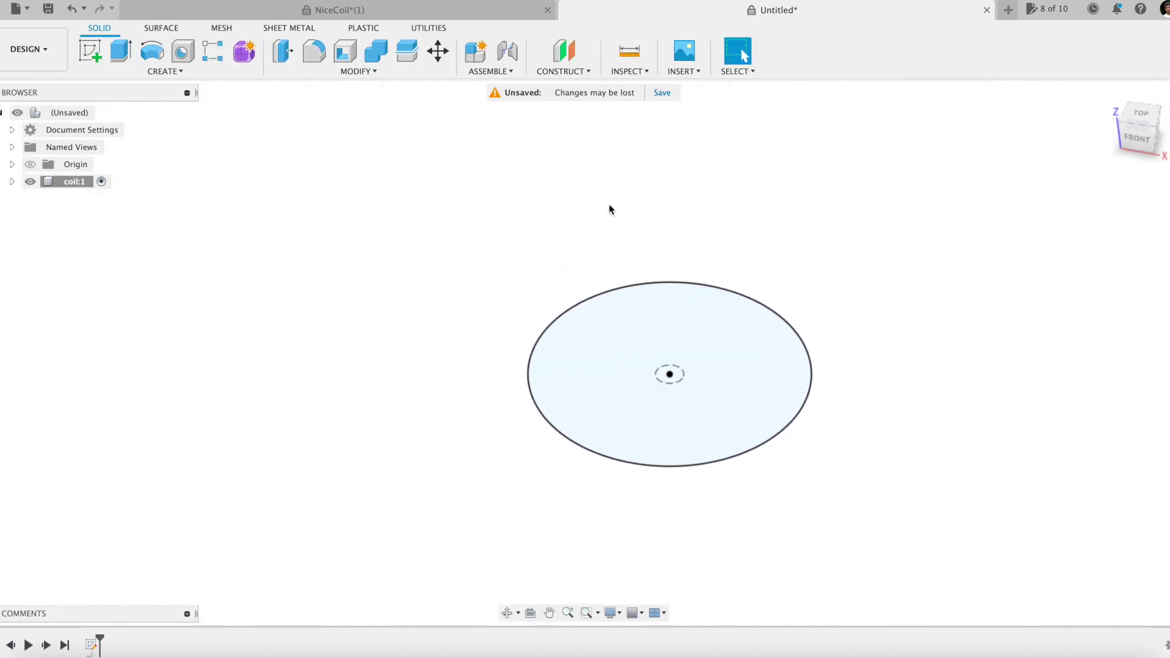
- Start a sketch on the front plane and draw a long sloped line to the left
left_click(90, 57)
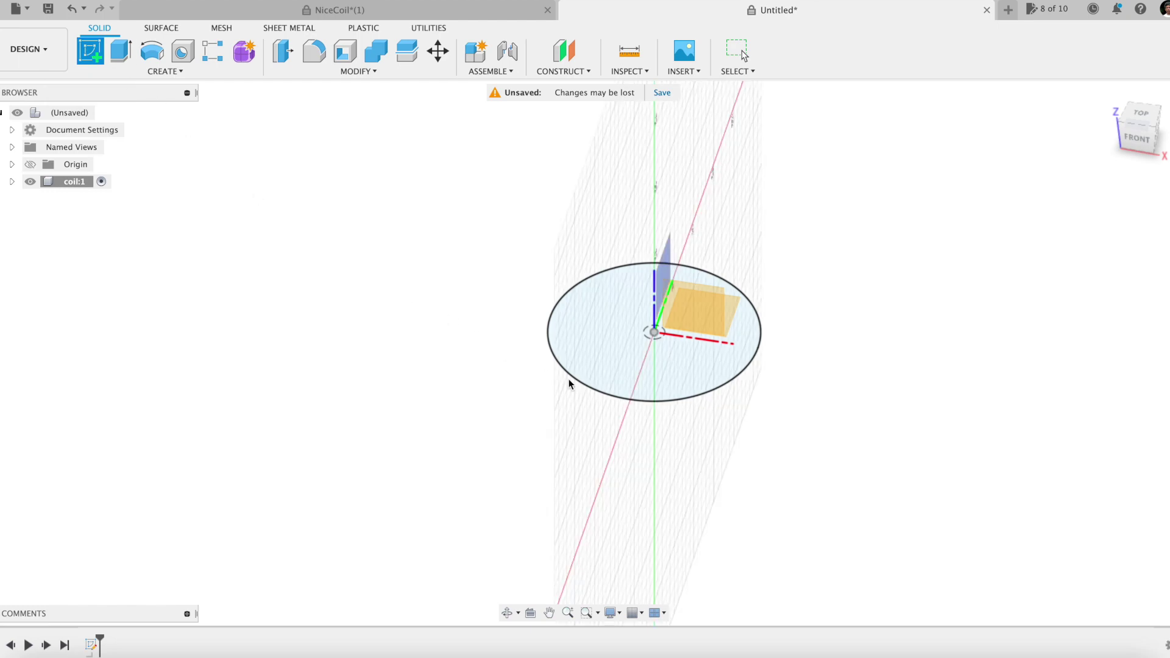
left_click(701, 312)
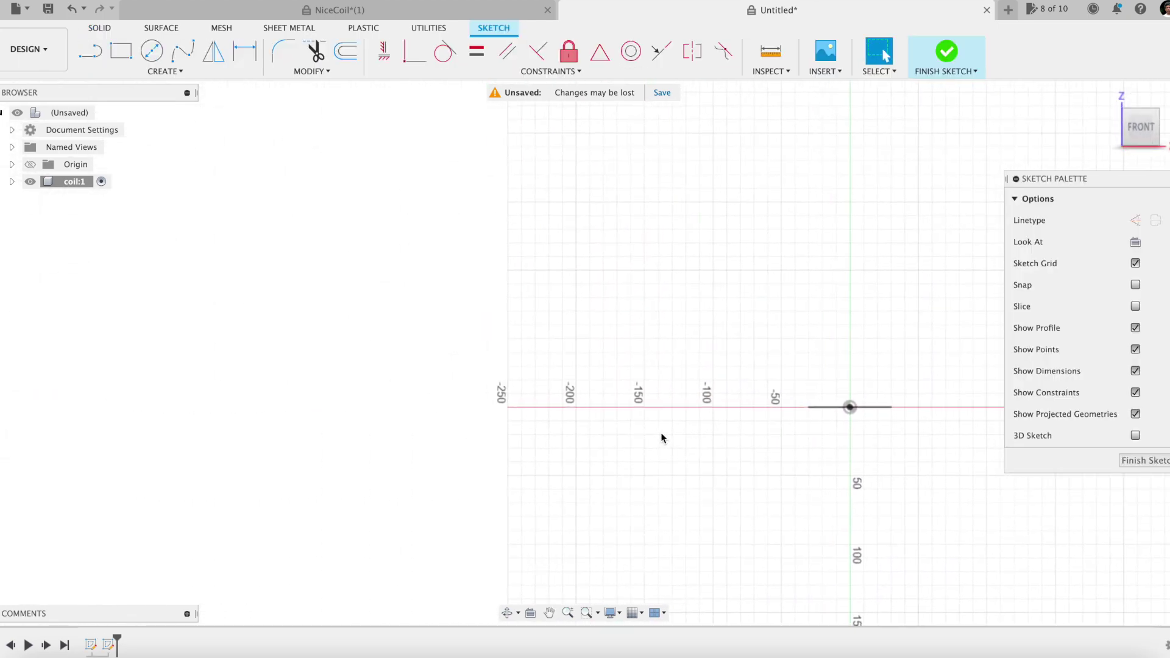
key("l")
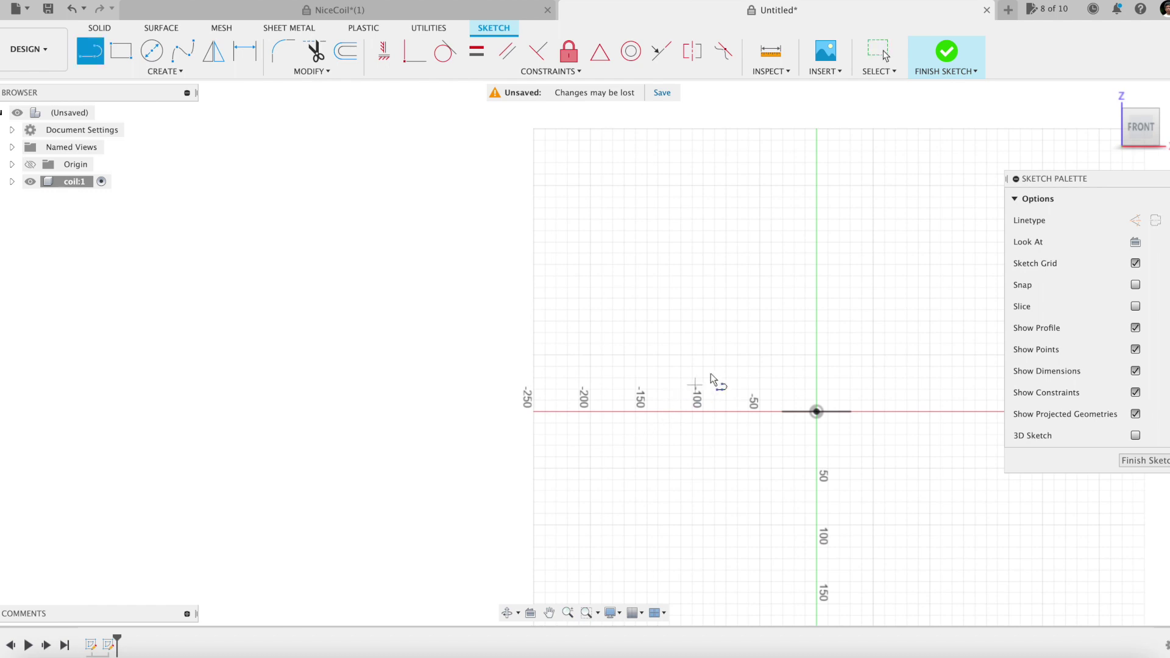
left_click(813, 325)
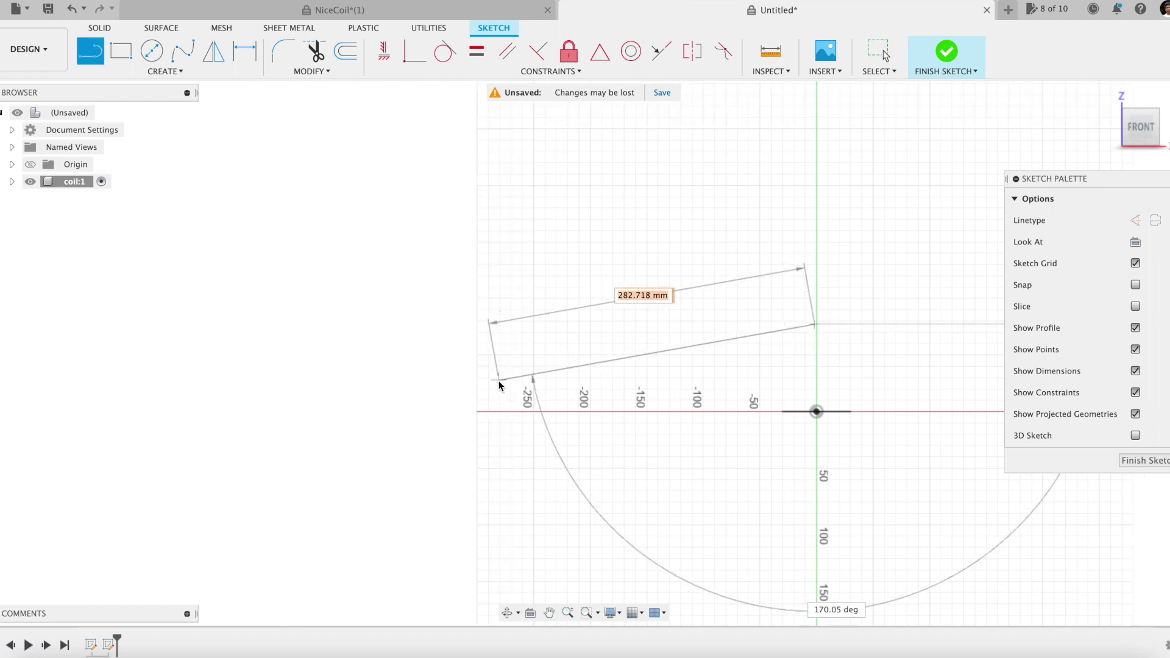
left_click(415, 363)
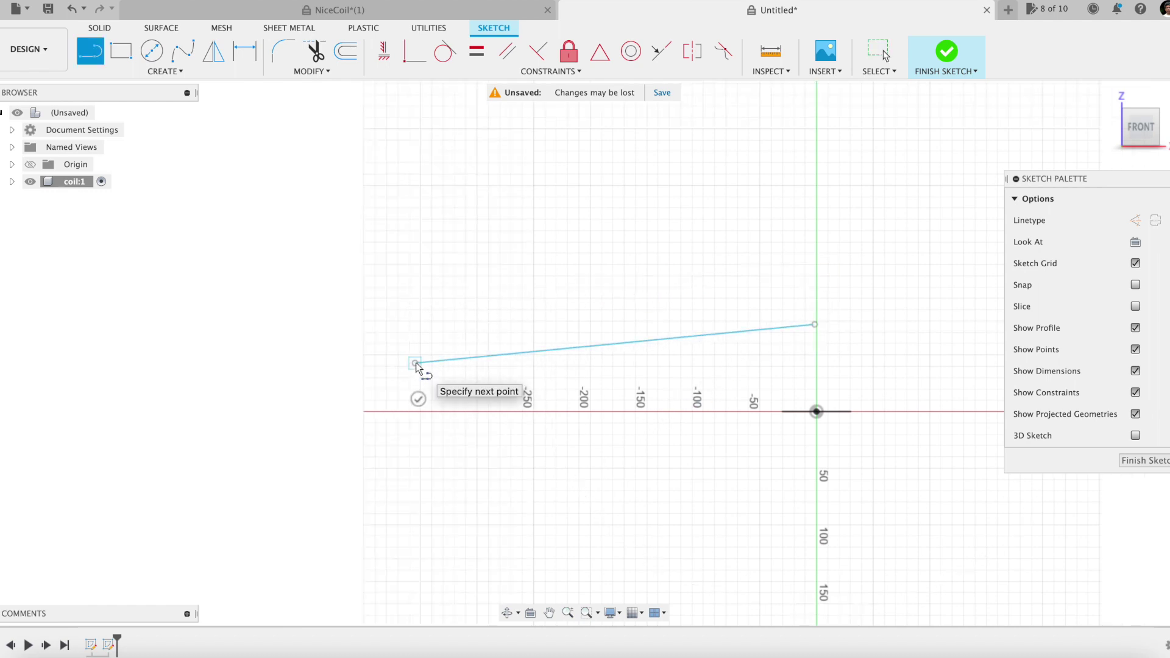
left_click(418, 396)
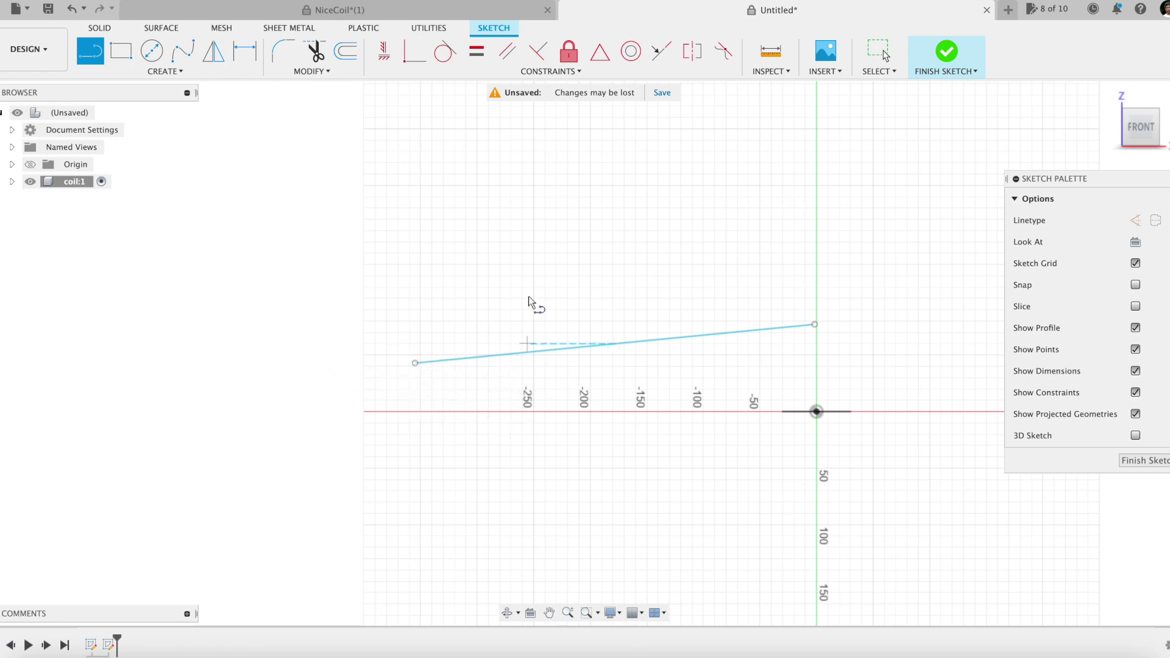
- Place a sketch point and constrain it coincident onto the sloped line
left_click(183, 72)
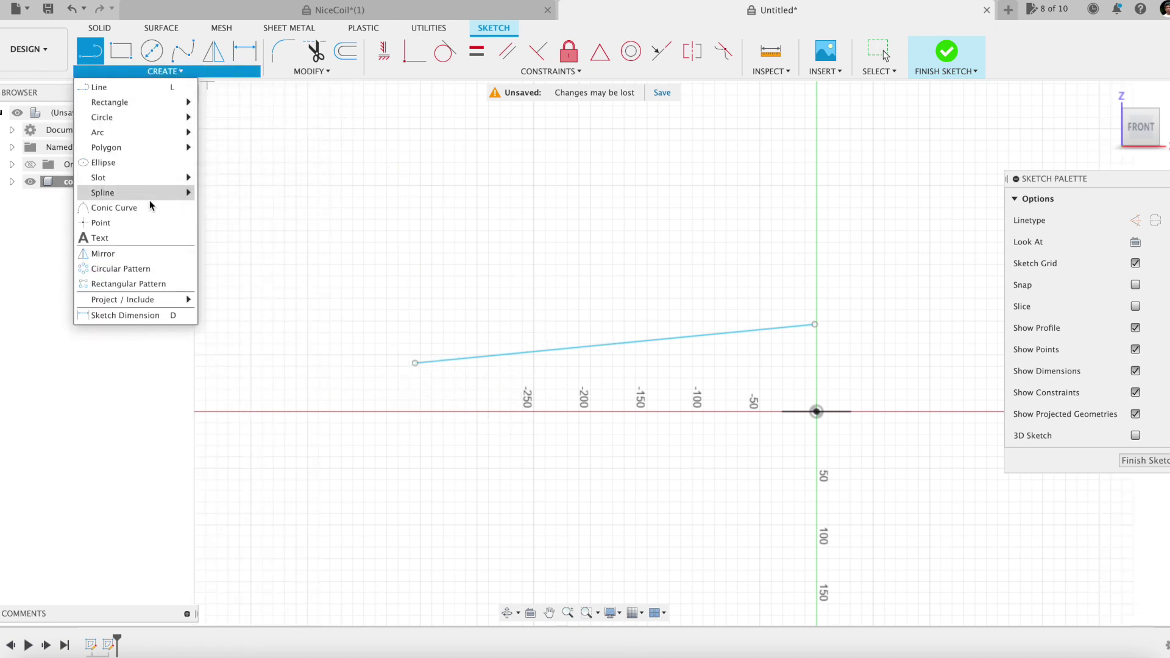
left_click(157, 223)
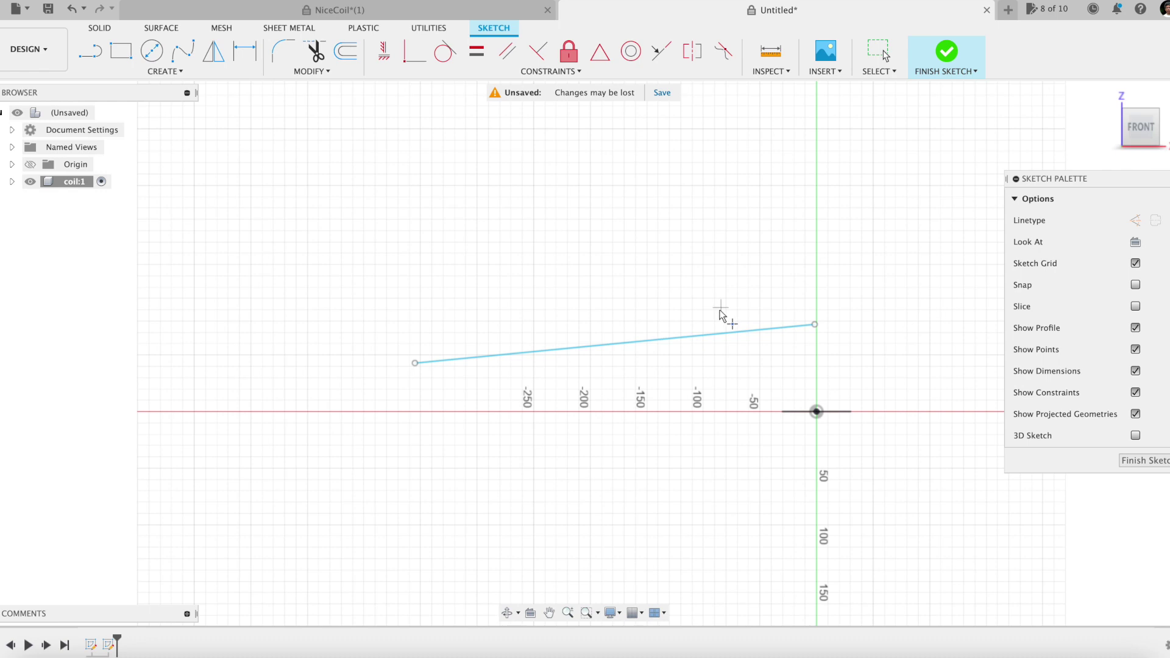
left_click(674, 321)
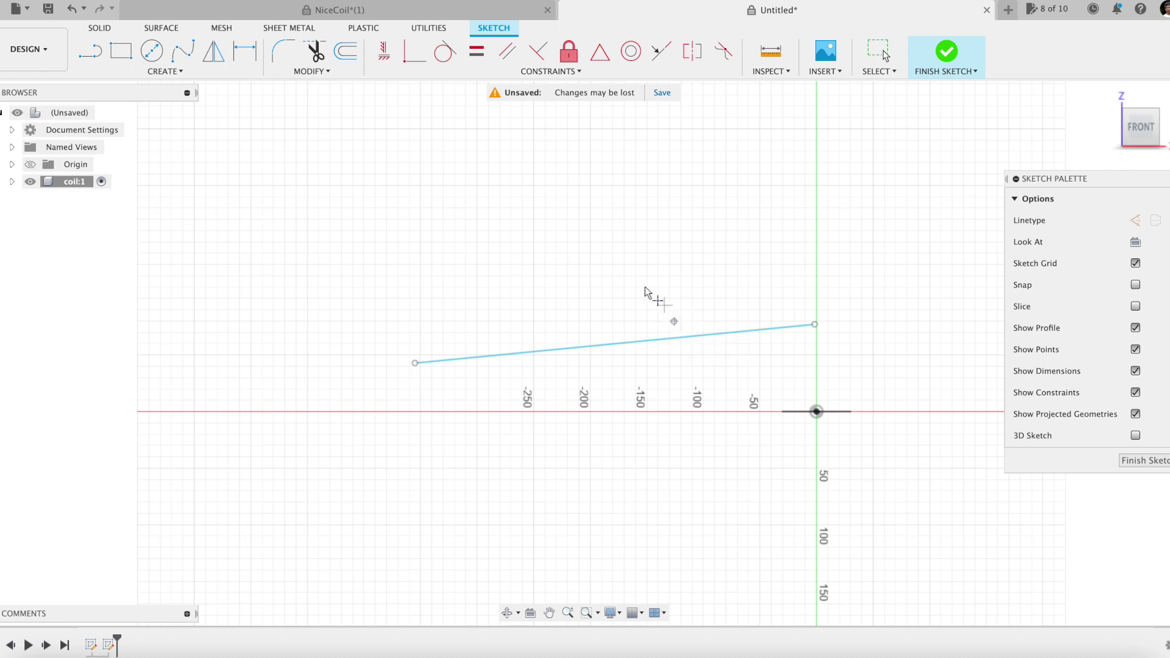
left_click(413, 61)
left_click(674, 321)
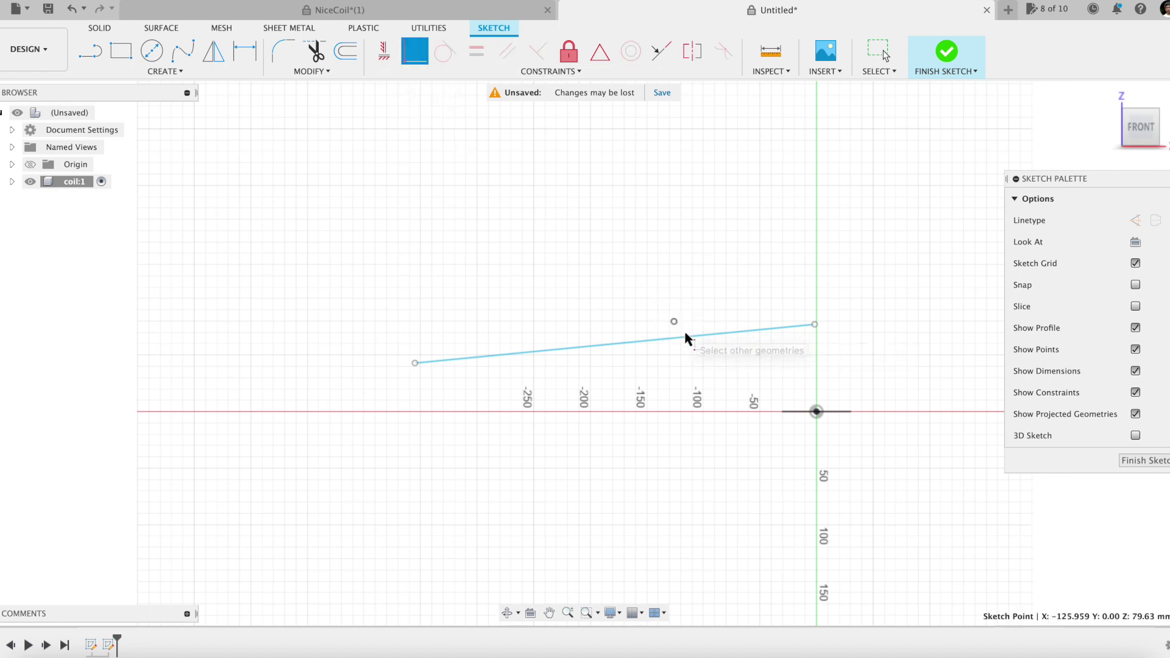
left_click(691, 338)
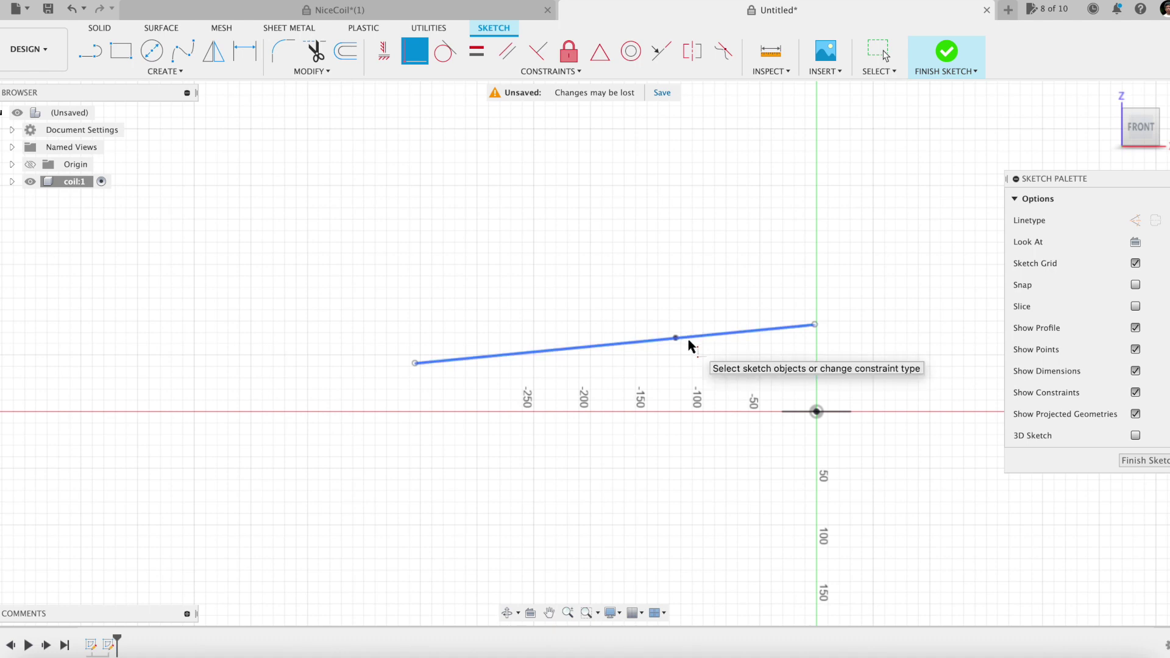
- Dimension the point's height above the line's left end as Pitch=3*Dp (18.00)
key("d")
left_click(676, 339)
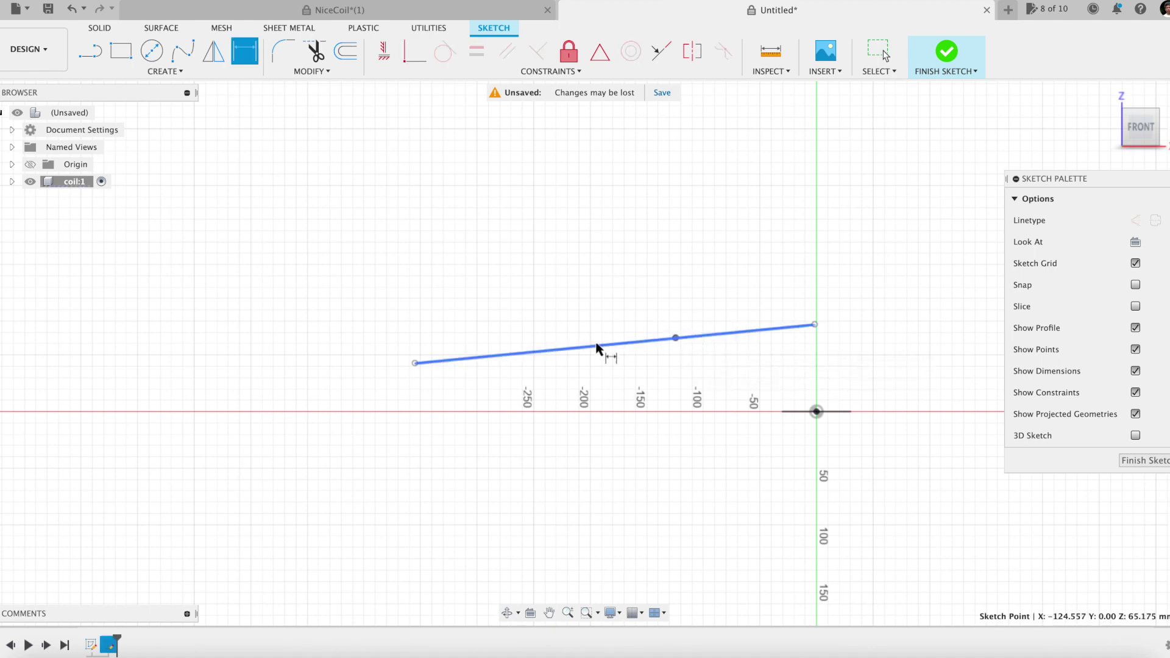
left_click(415, 363)
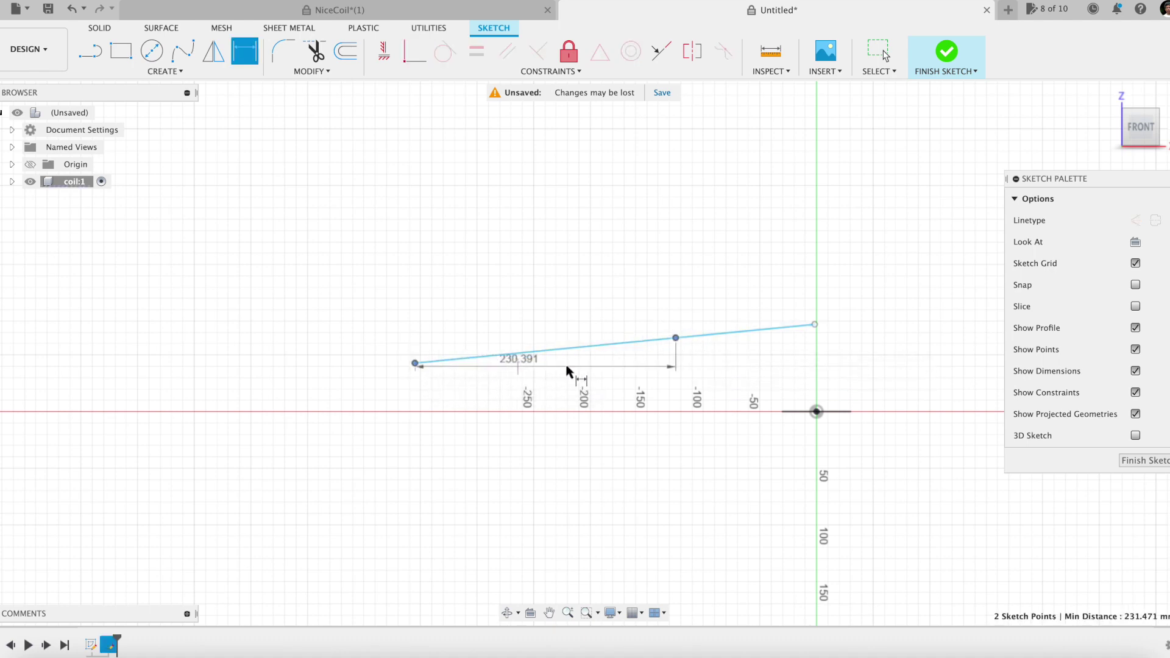
left_click(721, 358)
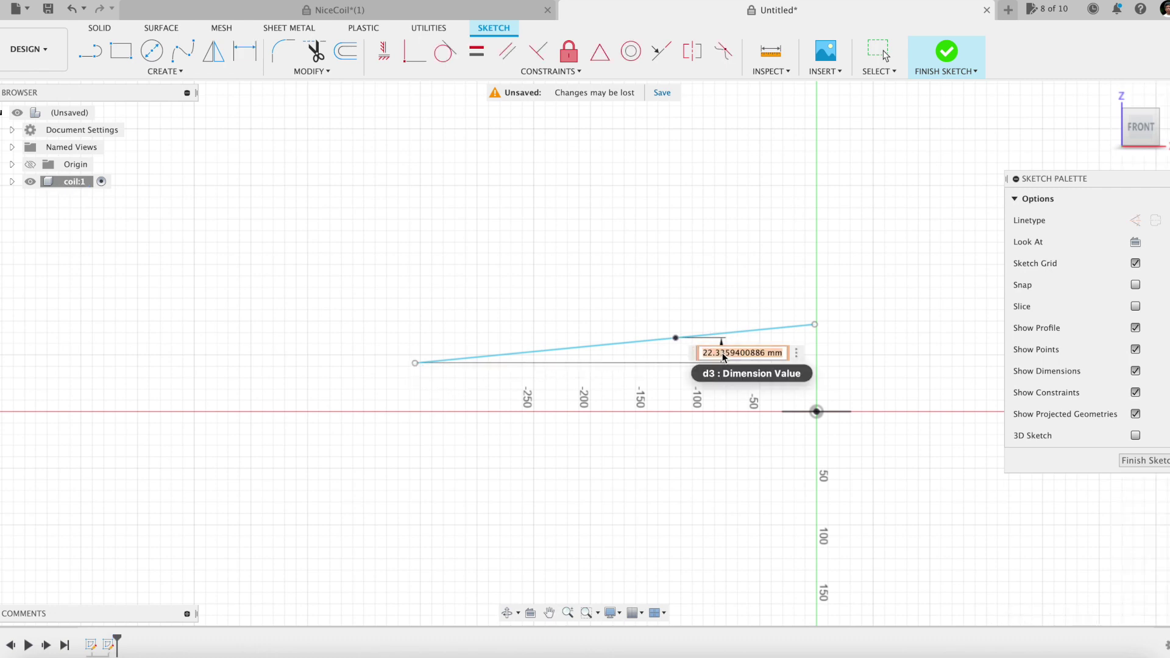
type("Pitch")
key("Return")
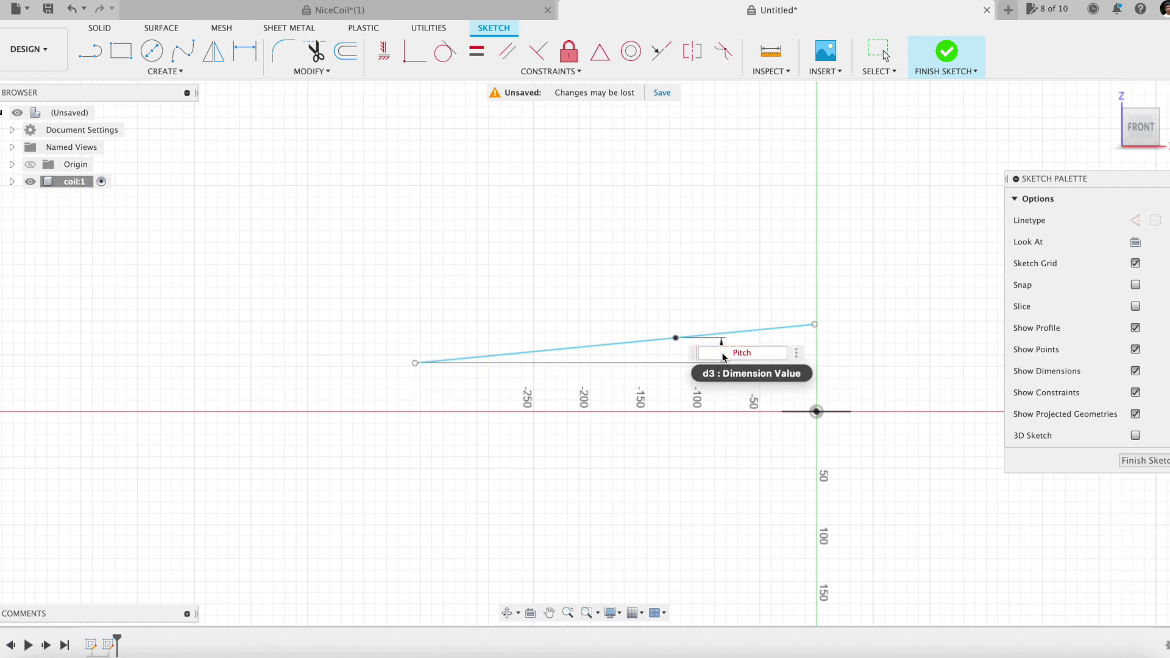
type("=3*Dp")
key("Tab")
key("Return")
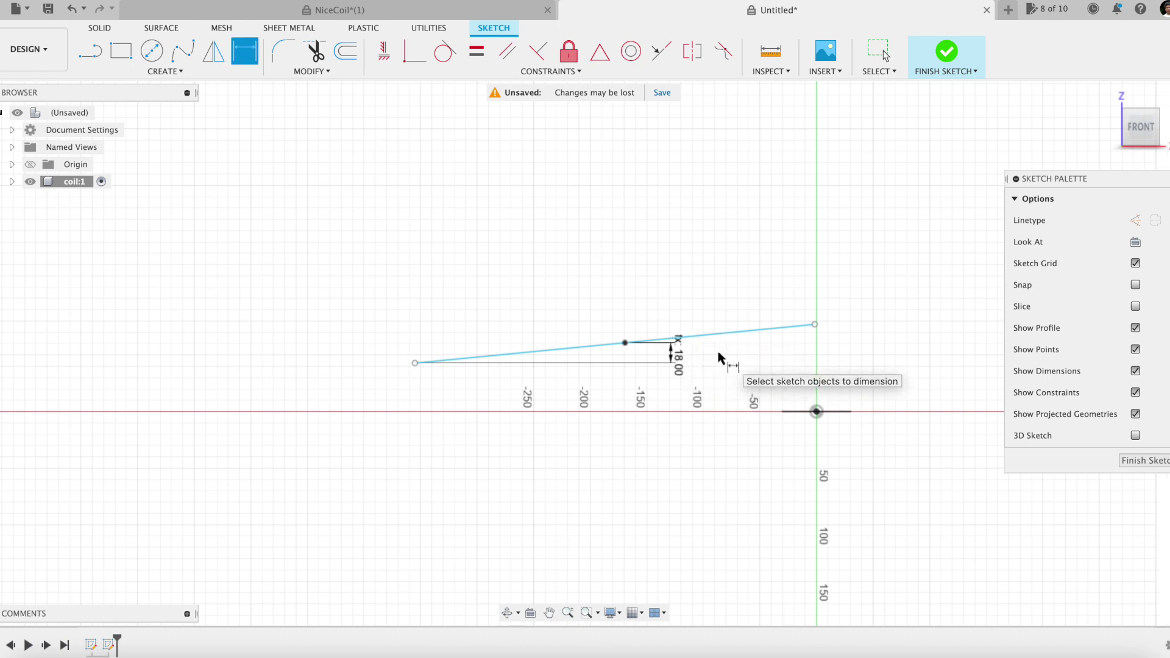
- Dimension the point's horizontal distance from the left end as LenPitch=PI*Dc (188.496)
left_click(625, 343)
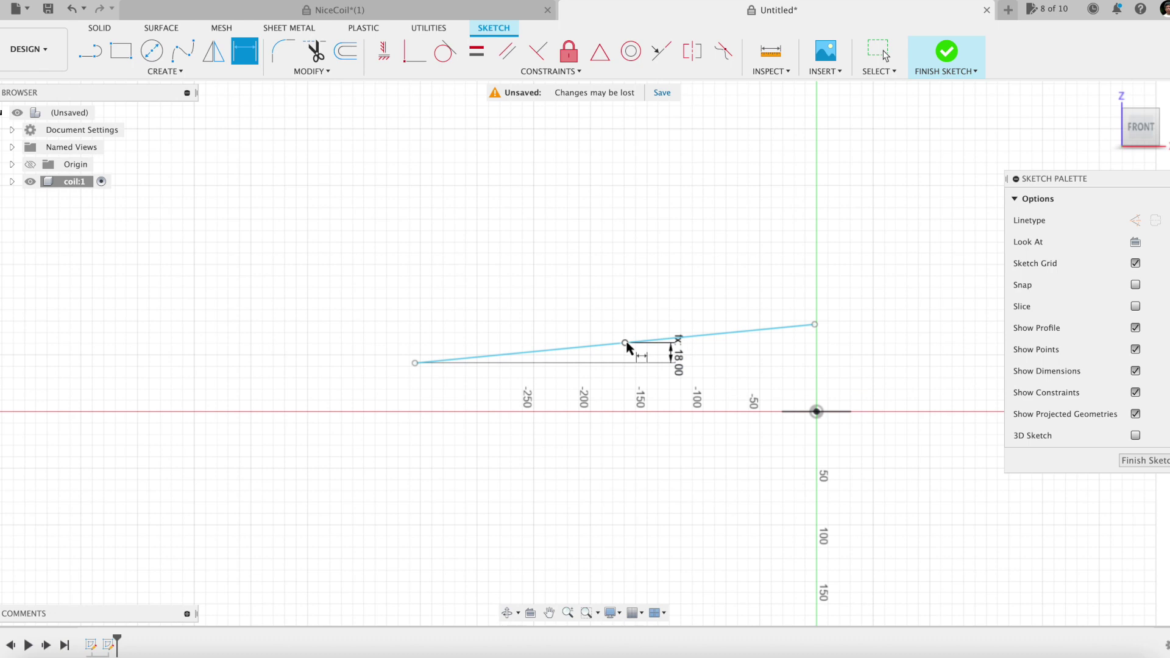
left_click(415, 363)
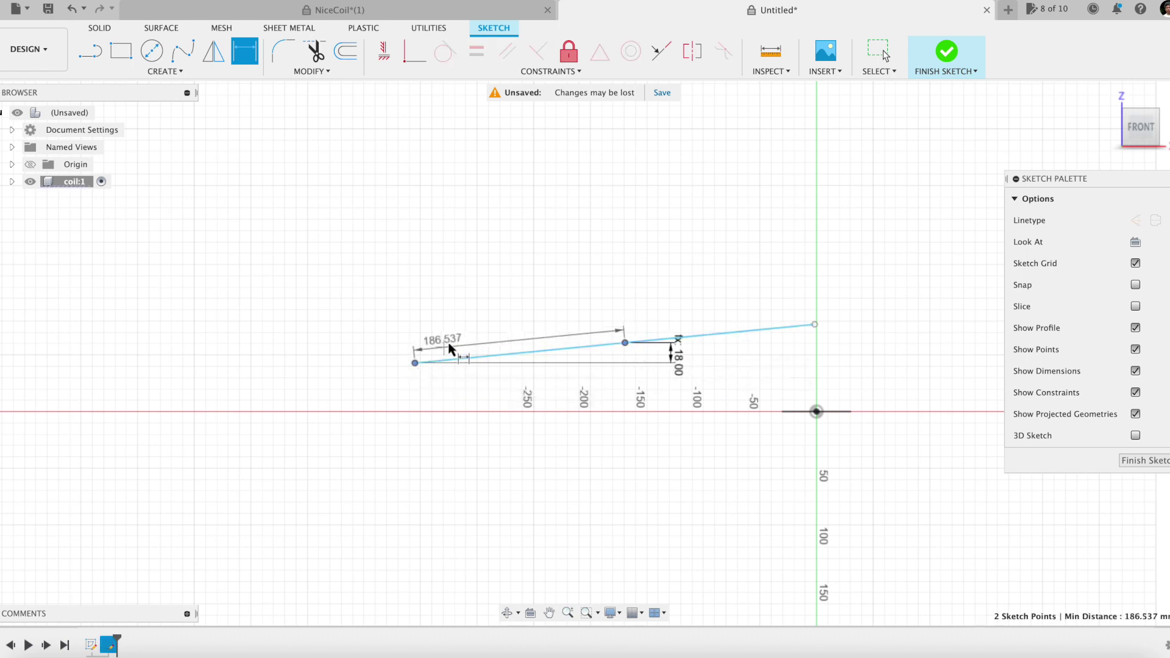
left_click(499, 327)
type("LenP")
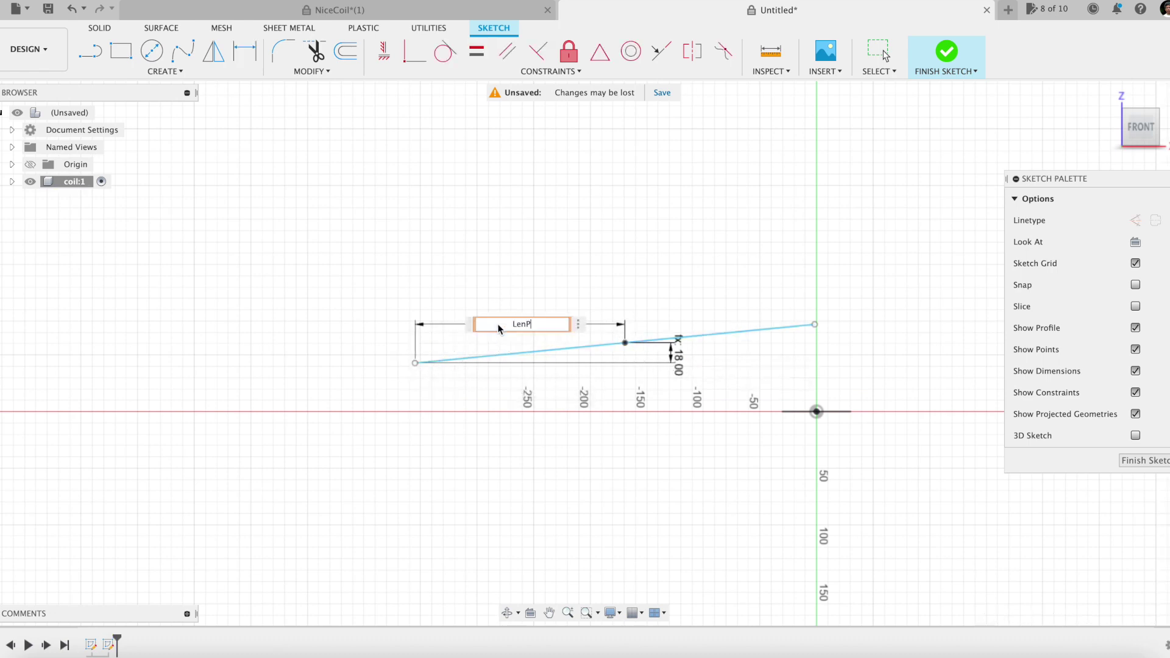
type("itch=Pi*Dc")
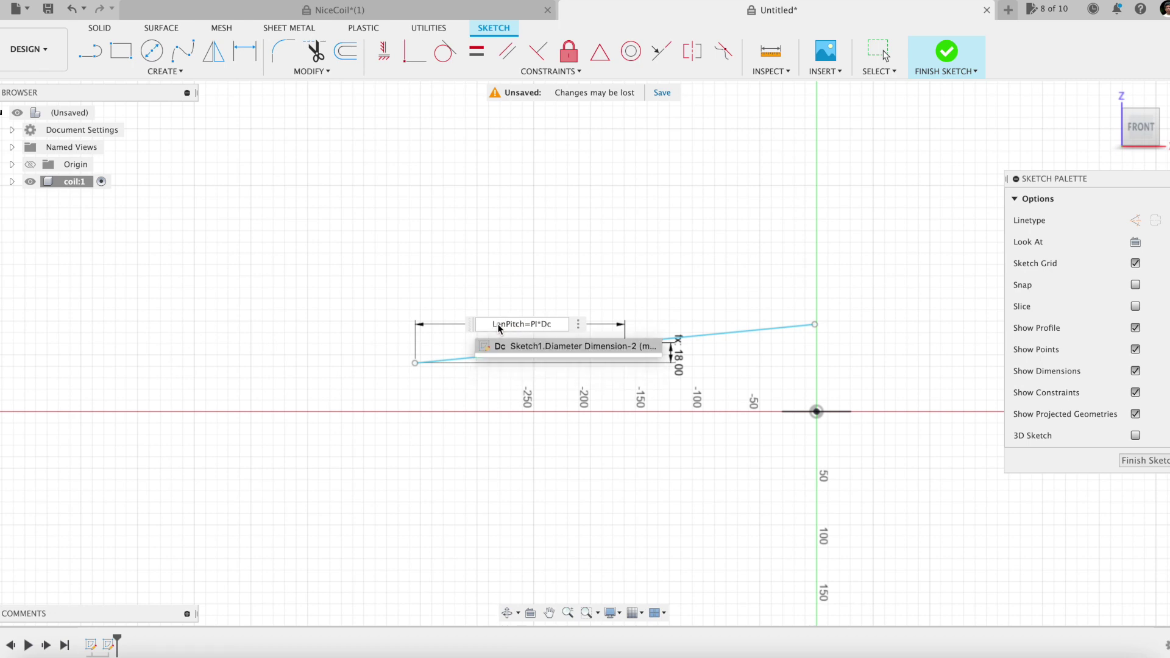
key("Tab")
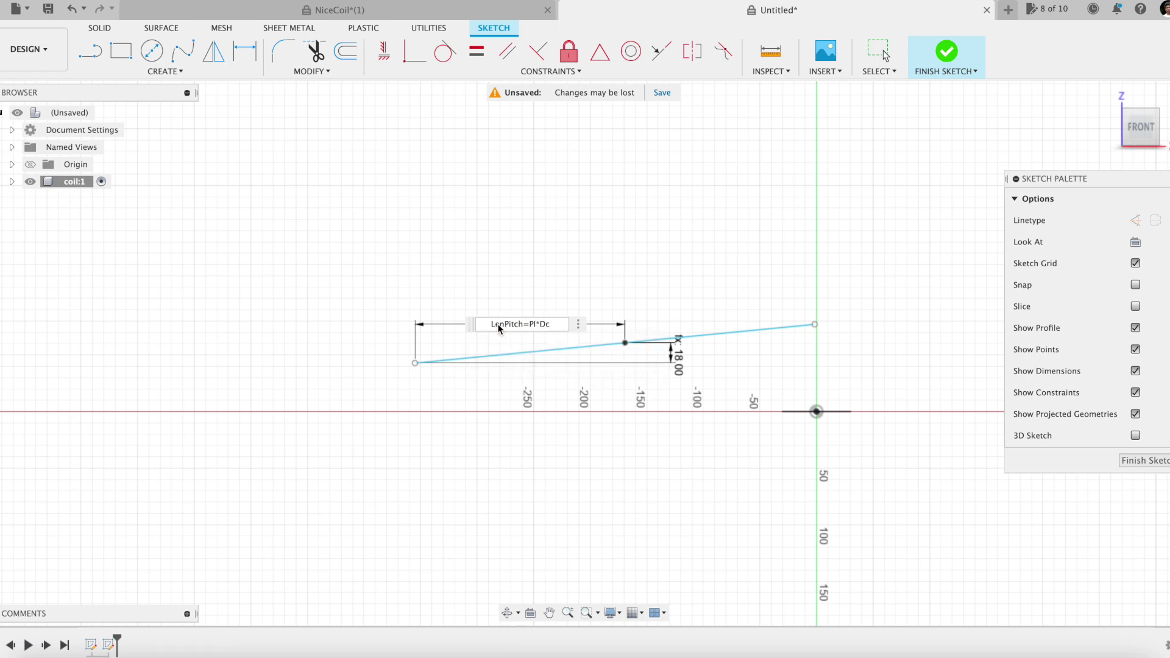
key("Return")
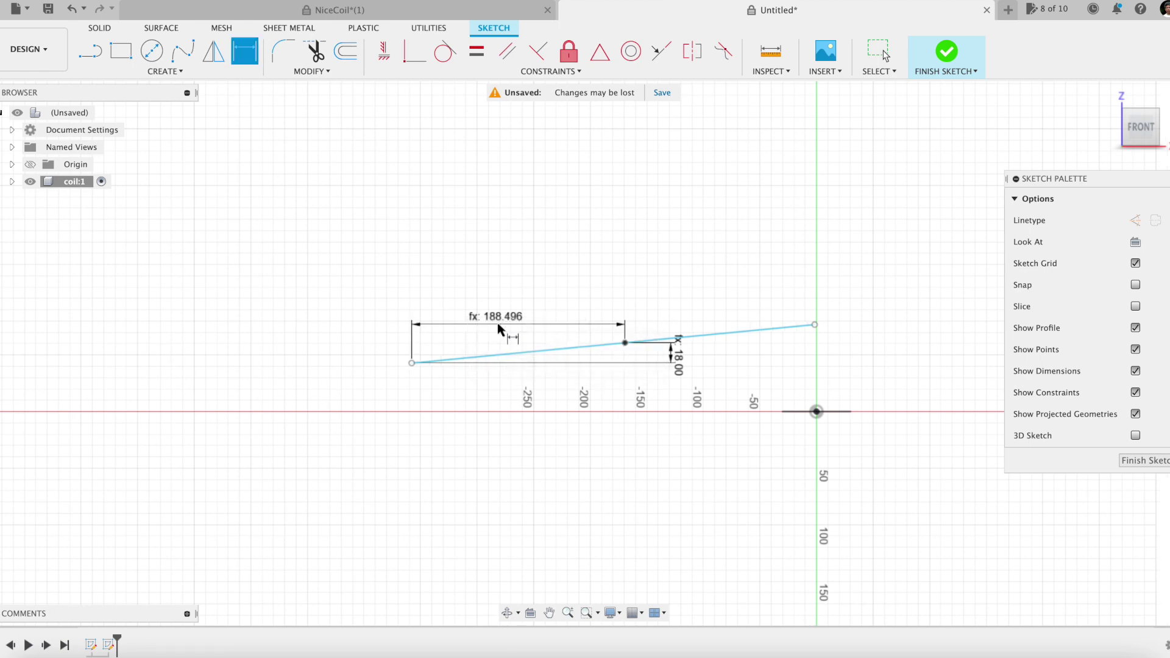
- Dimension the sloped line's vertical height as NsPitch=1.5*Pitch (27.00) and begin another line
left_click(536, 352)
left_click(864, 356)
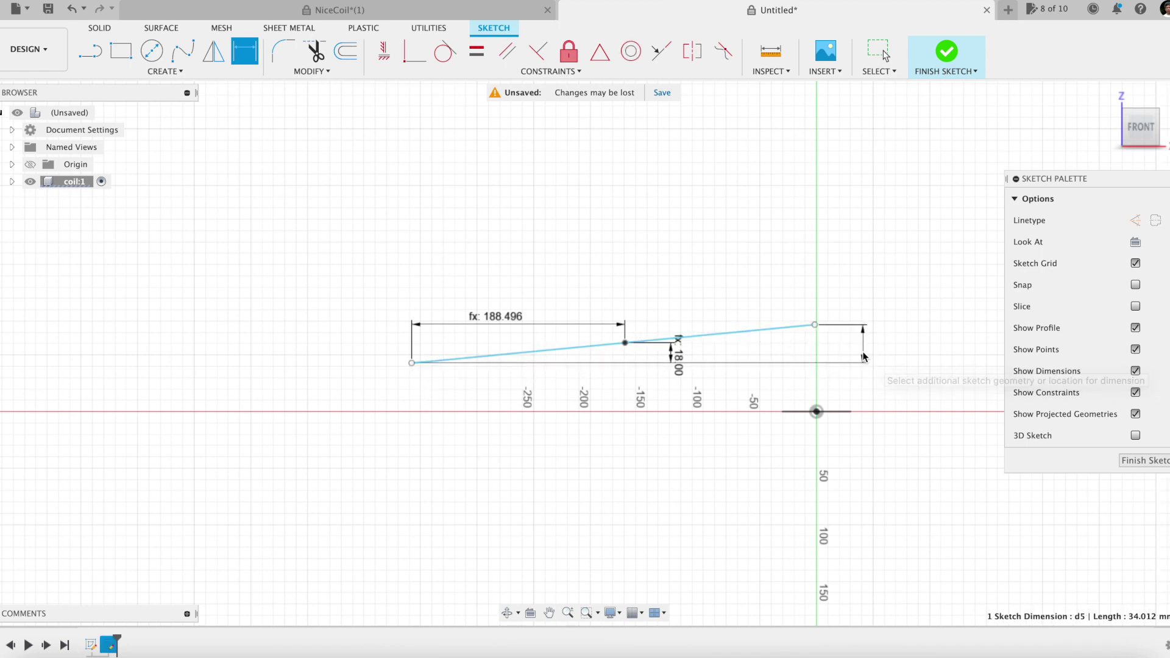
type("Nx")
key("BackSpace")
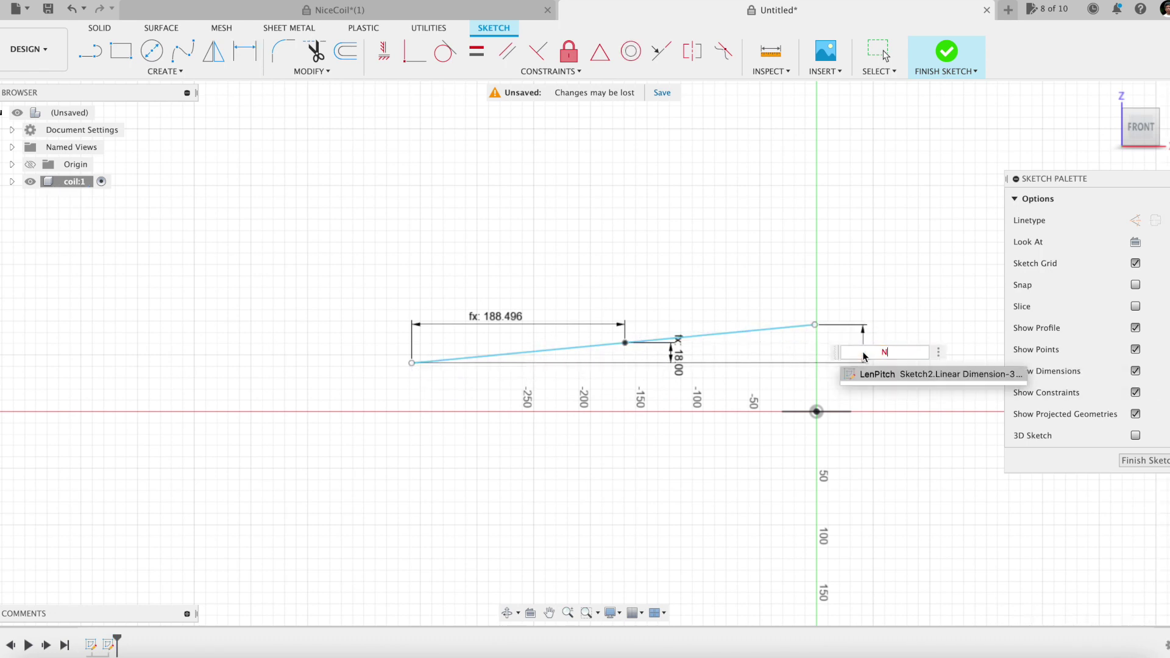
type("sPitch=")
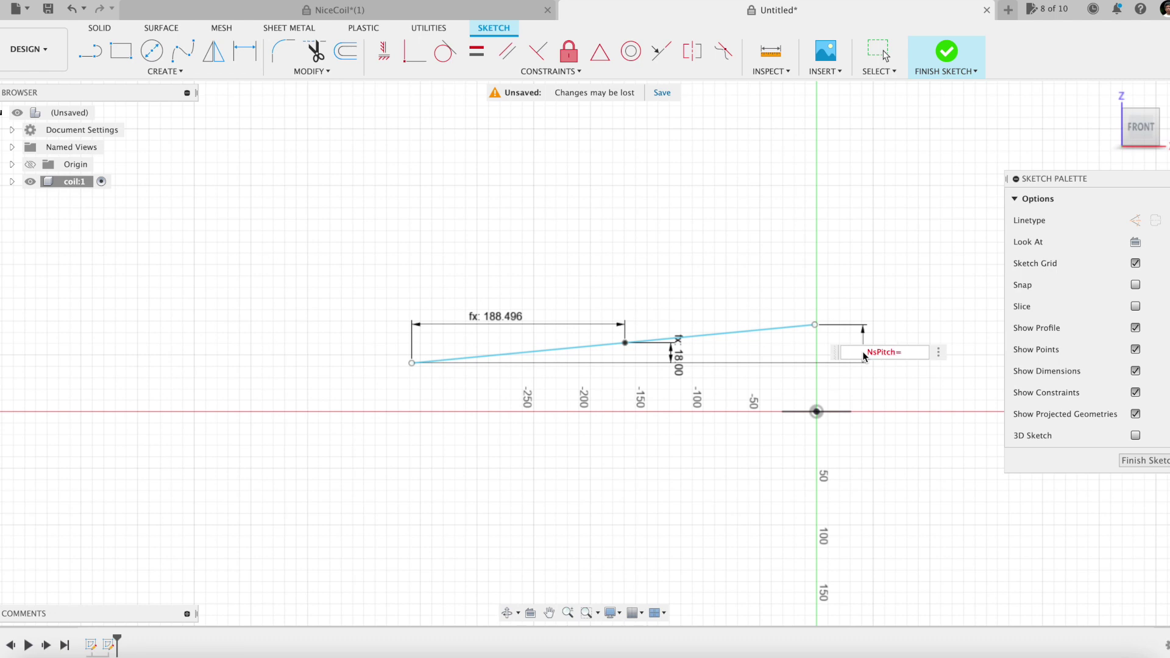
type("1.5*Pi")
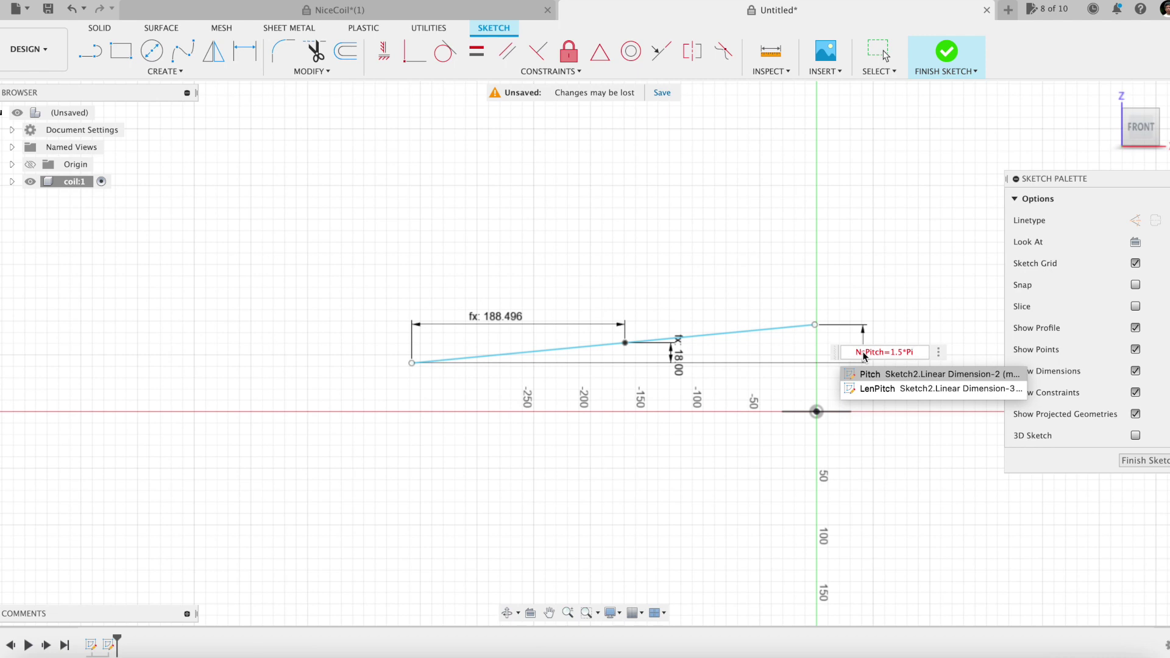
type("tch")
key("Return")
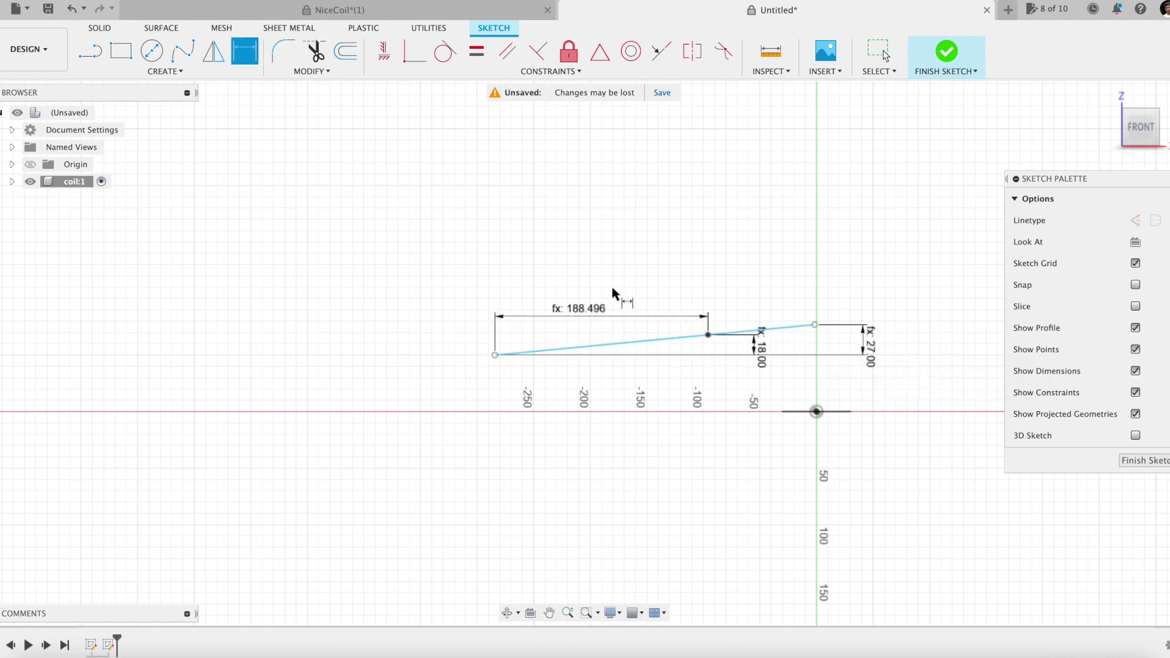
key("l")
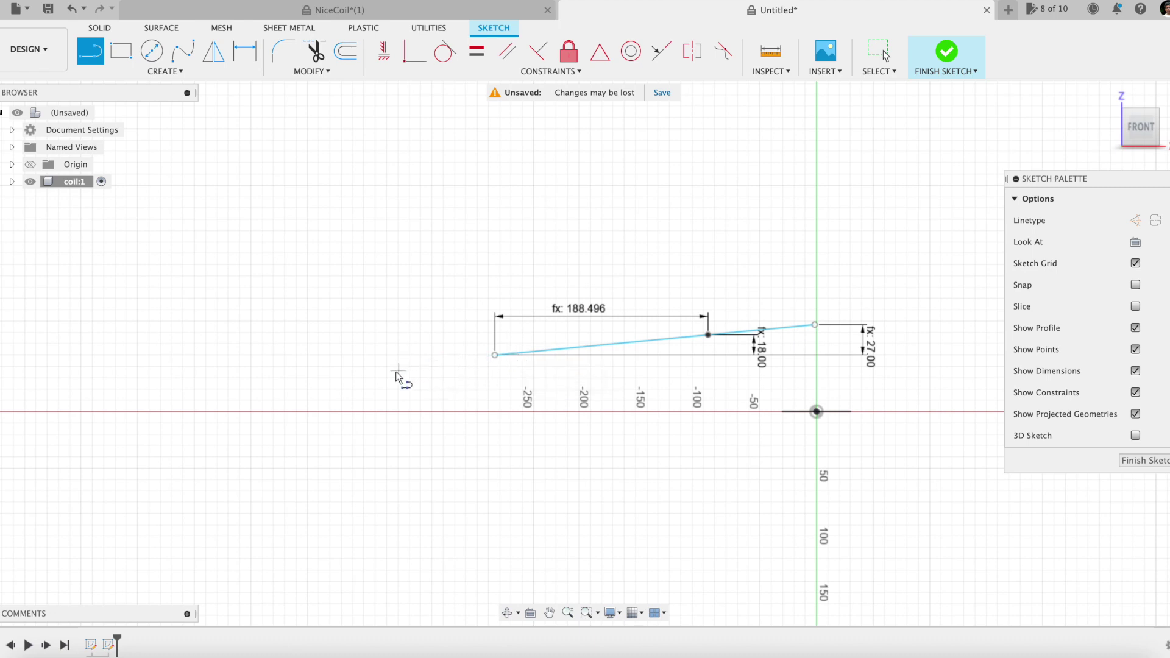
left_click(361, 377)
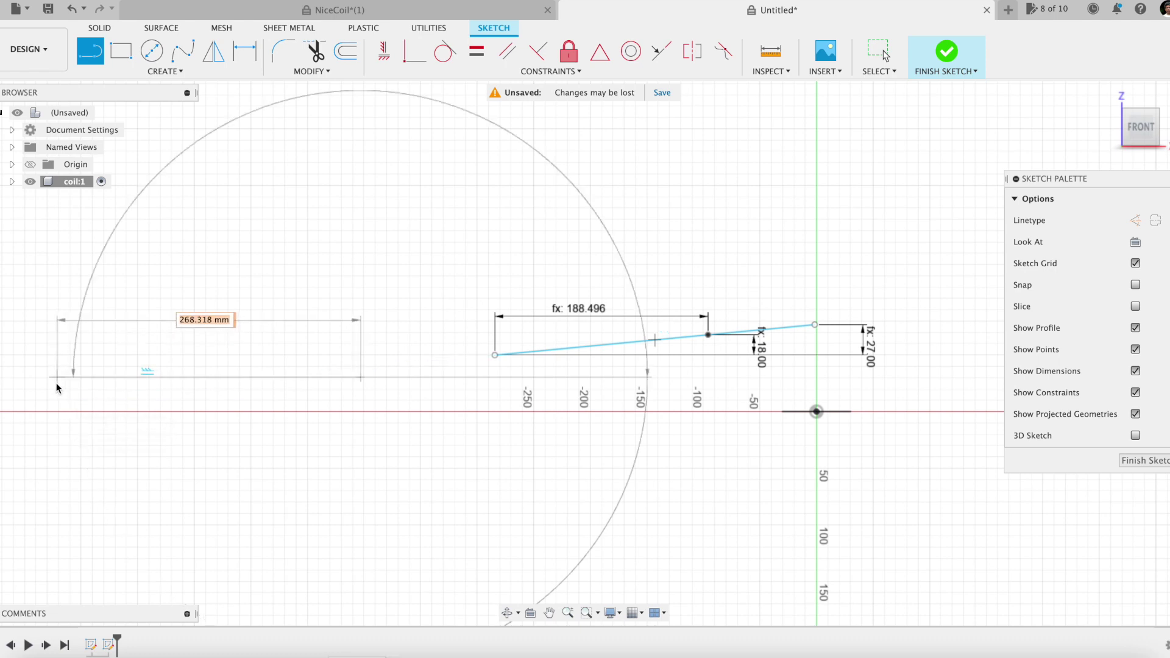
- Finish the second line and dimension its rise as Pitch1=1.2*Dp (7.20)
left_click(52, 388)
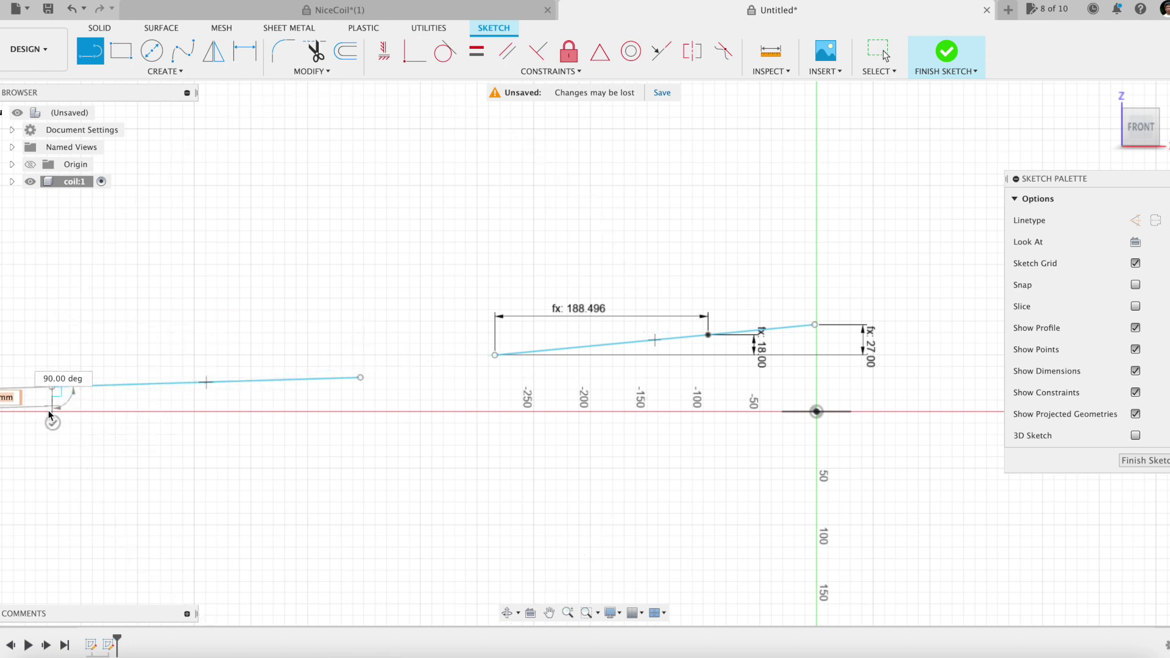
key("Escape")
middle_click_drag(111, 425, 171, 450)
key("d")
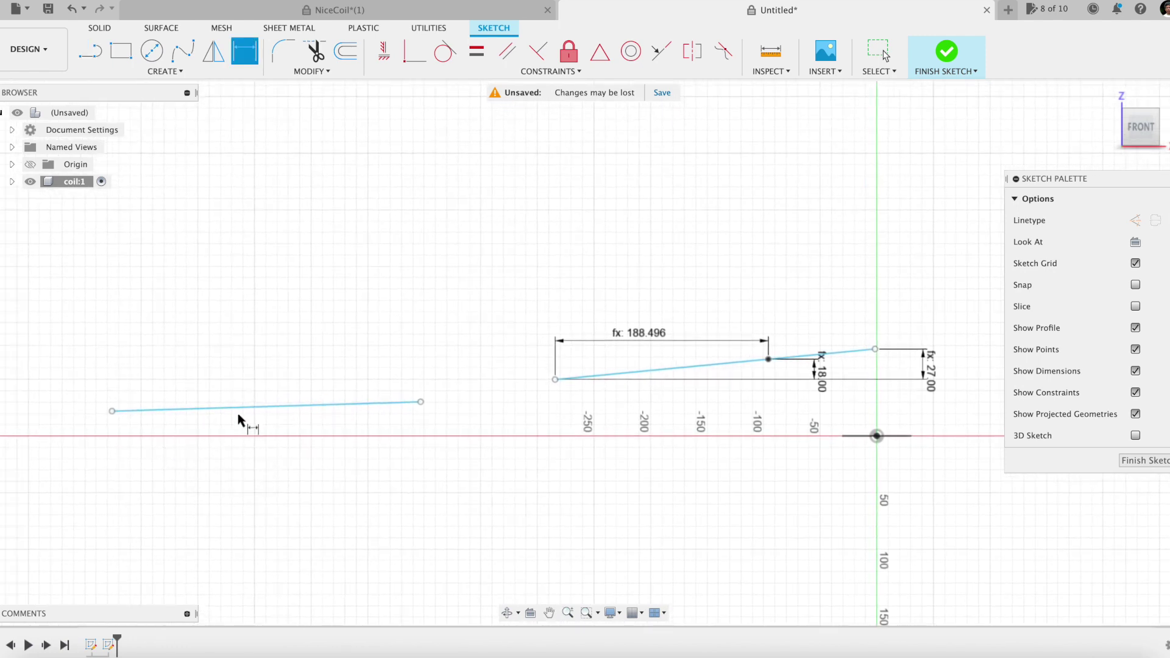
left_click(240, 409)
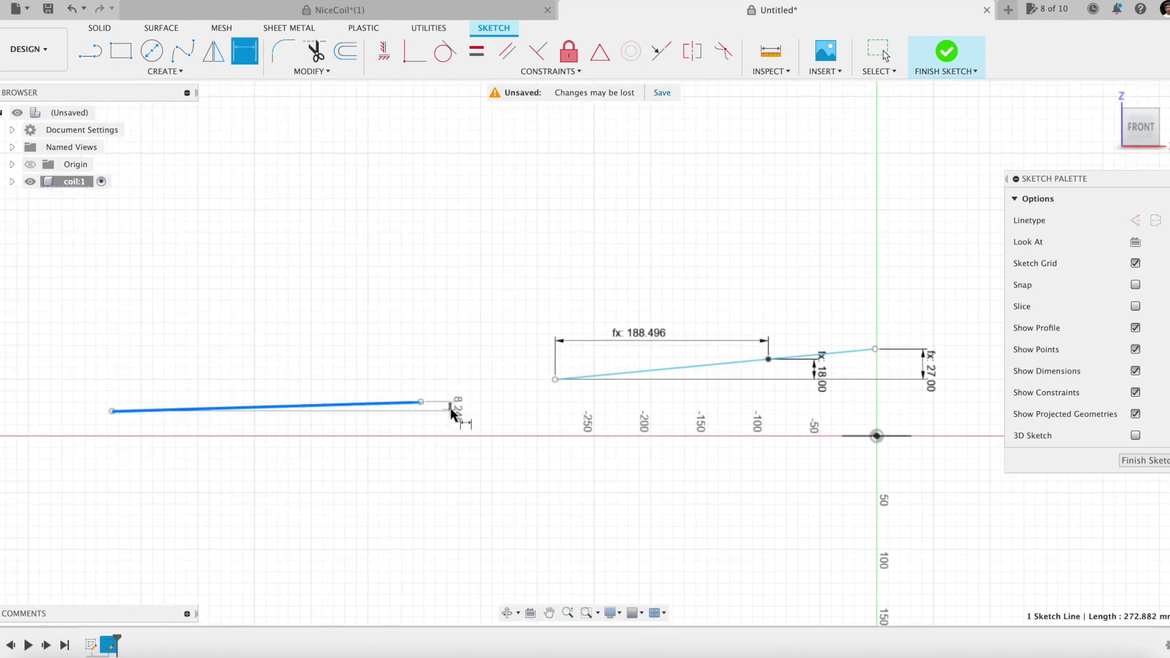
left_click(452, 413)
type("P")
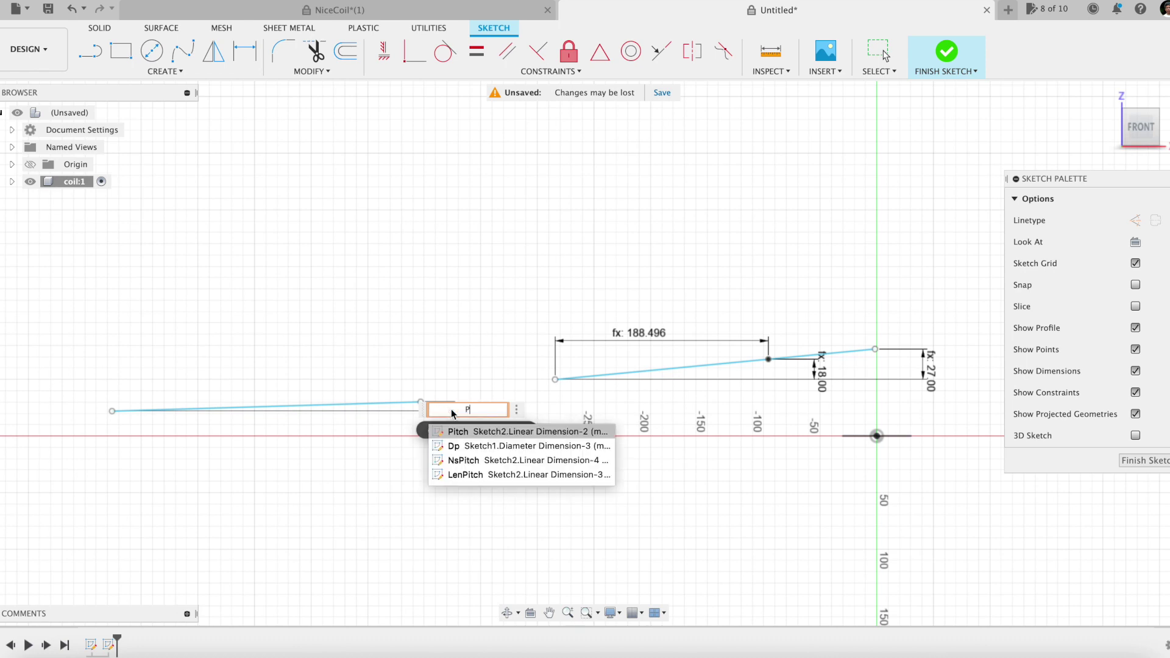
type("itch1")
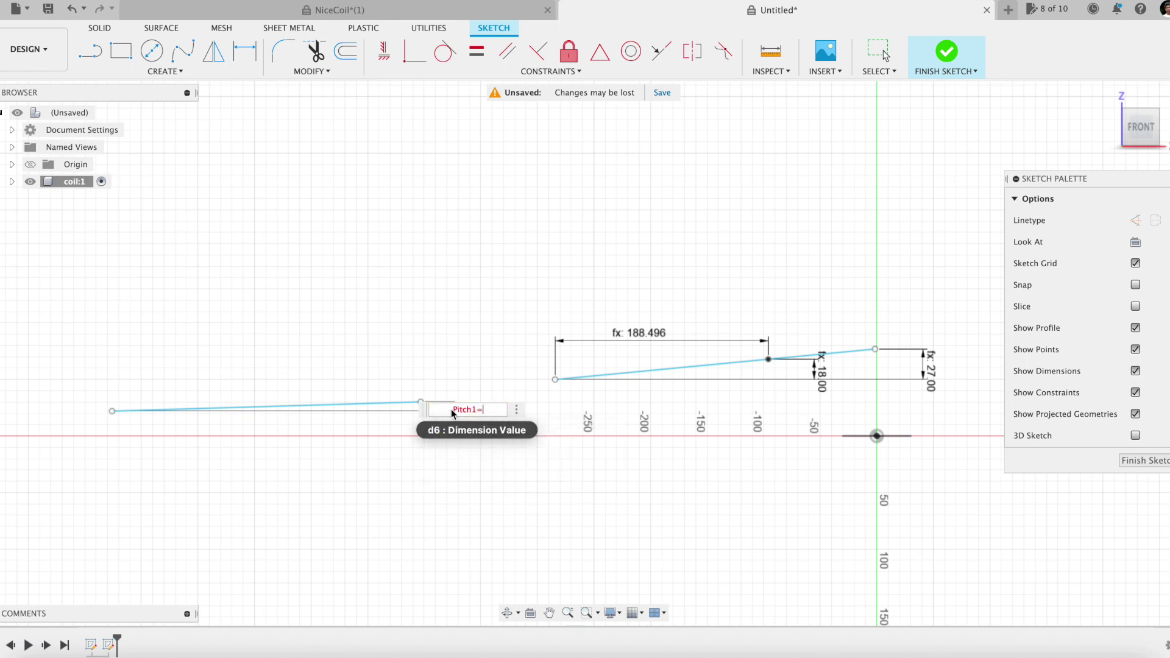
type("=1.2*Dp")
key("Escape")
key("Return")
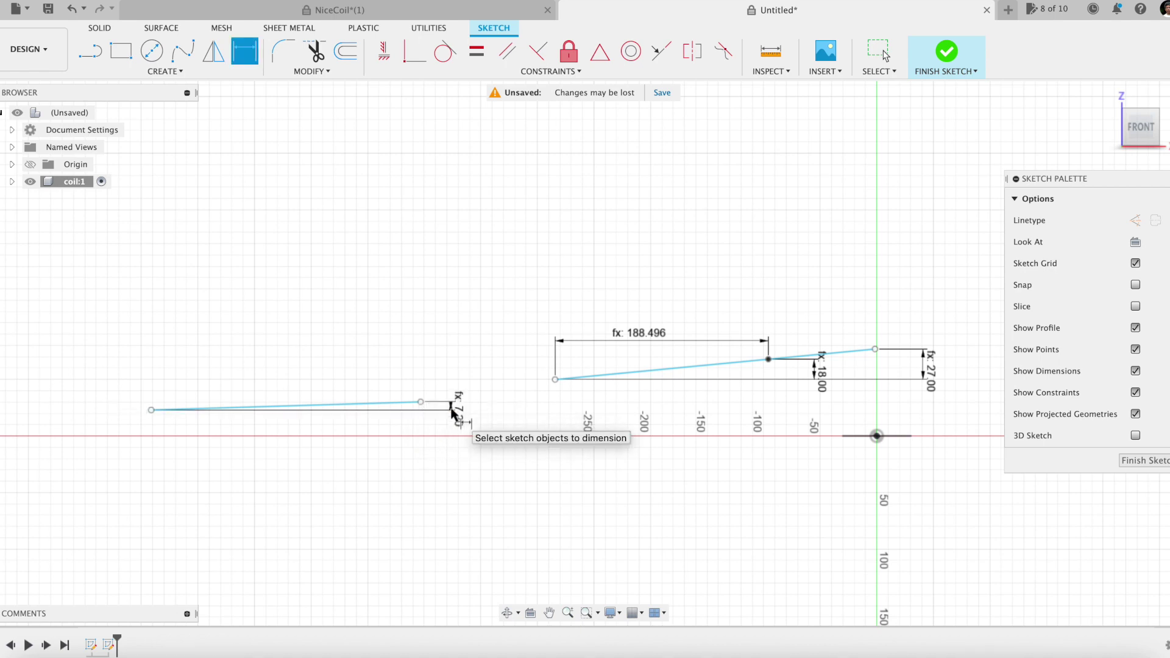
- Dimension the second line's horizontal length as LenPitch1=1.2*LenPitch (226.195)
left_click(396, 402)
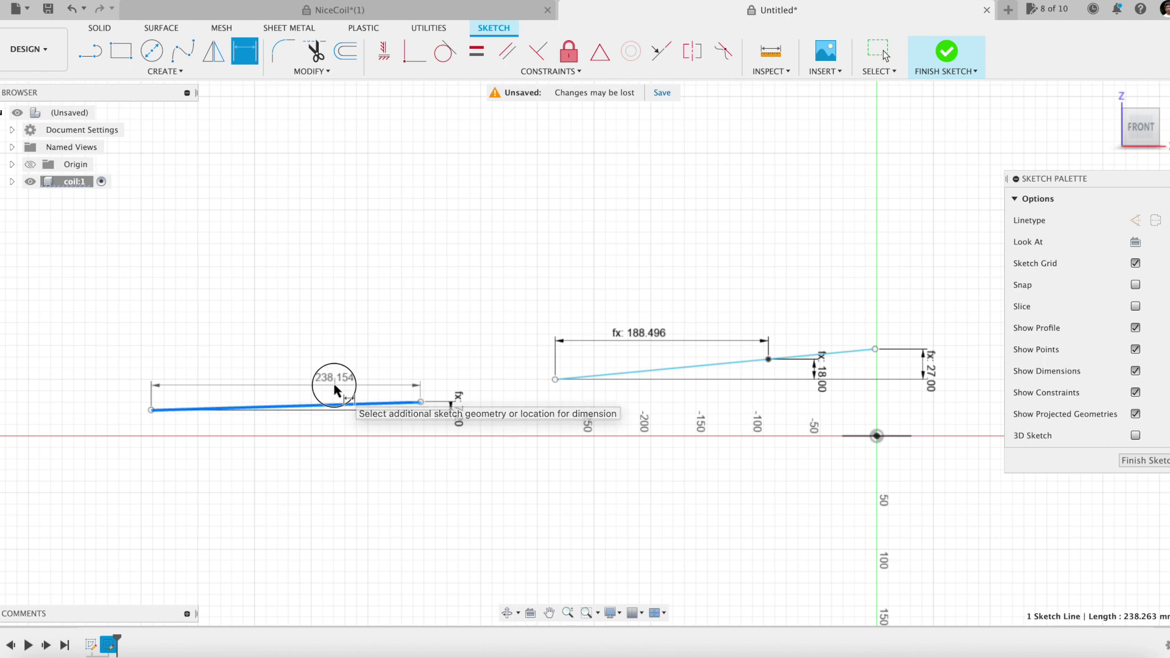
left_click(337, 388)
type("LenPi")
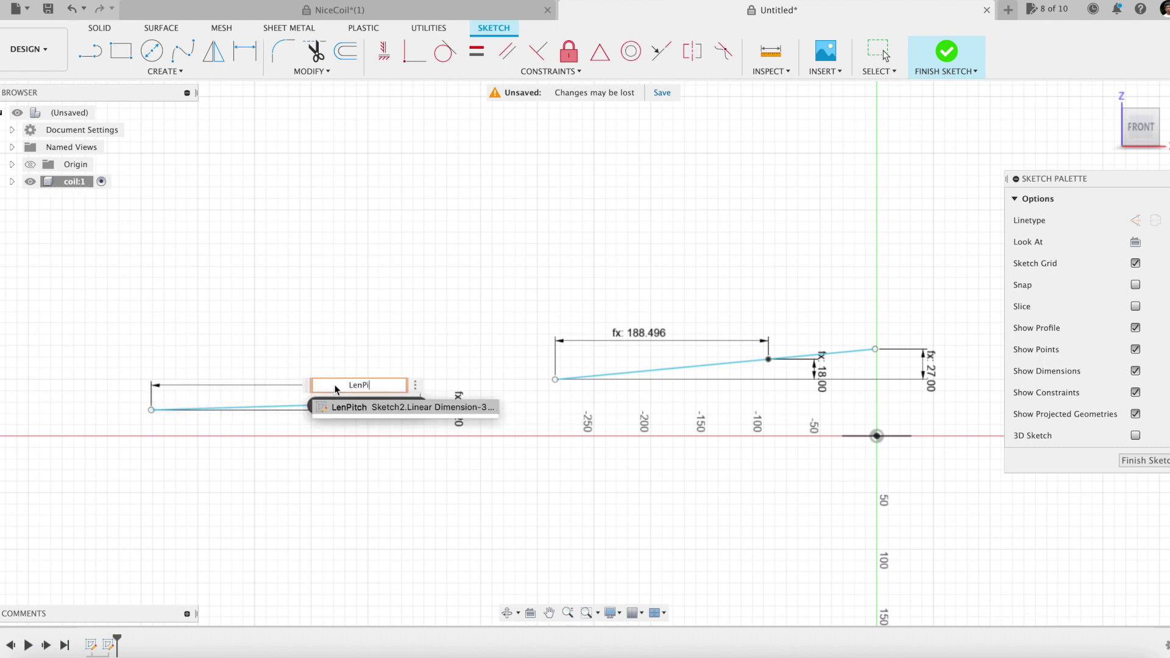
type("tch1=")
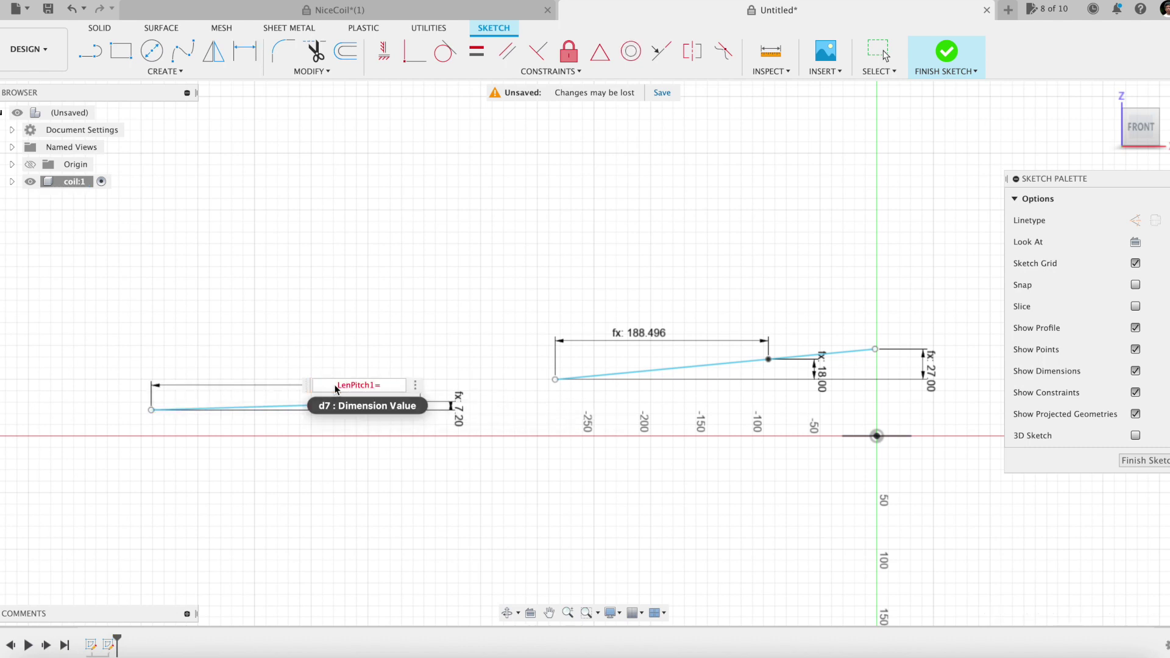
type("1.2*L")
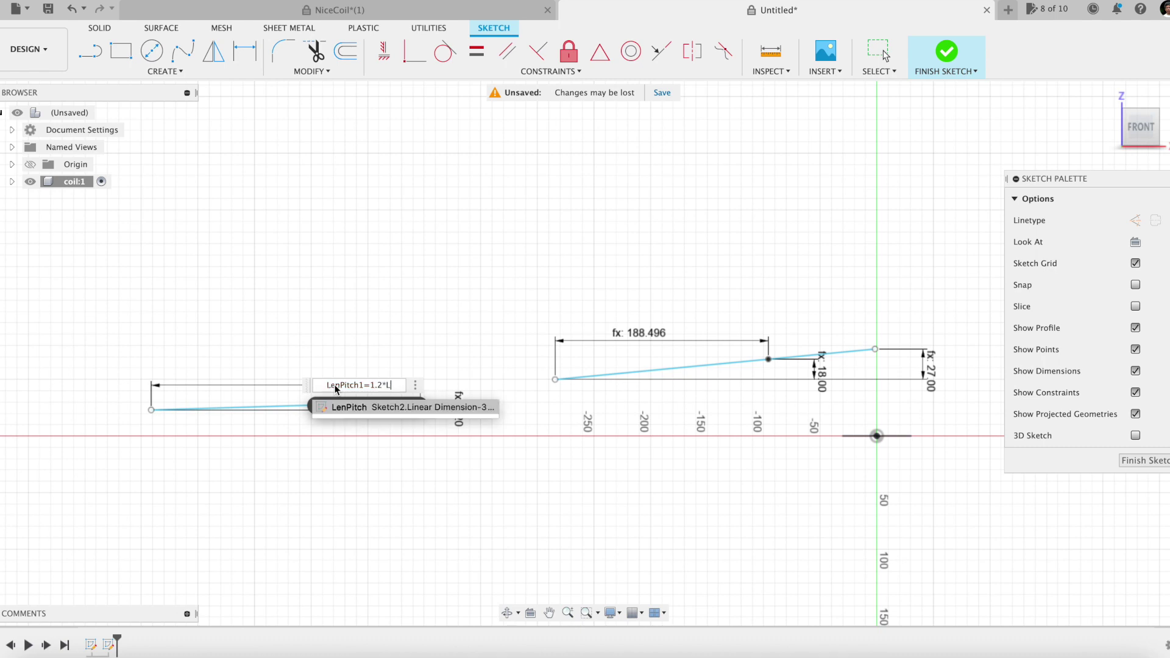
type("enPitch")
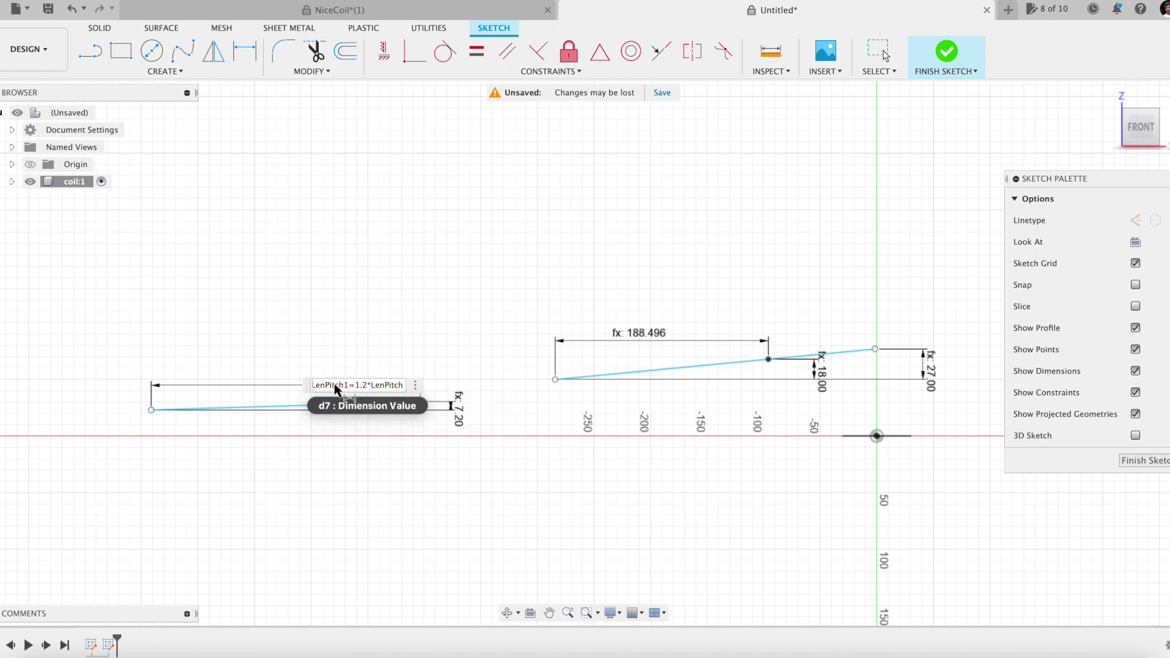
key("Return")
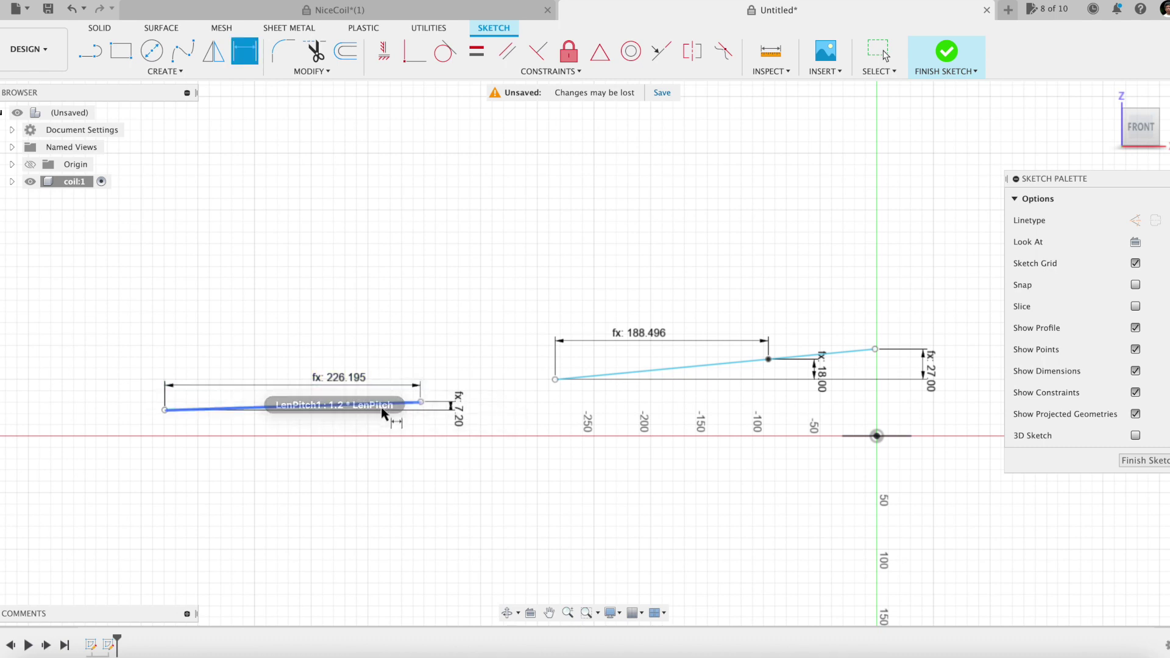
left_click(421, 402)
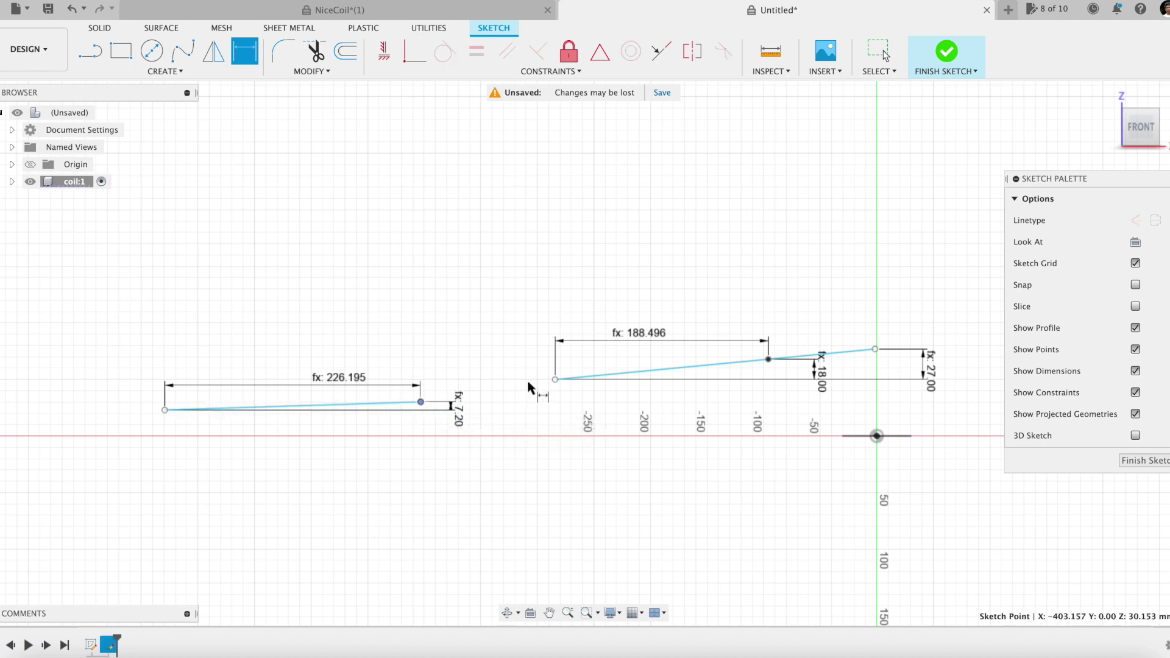
- Dimension the vertical gap between the two lines with the Pitch2 parameter expression
left_click(554, 379)
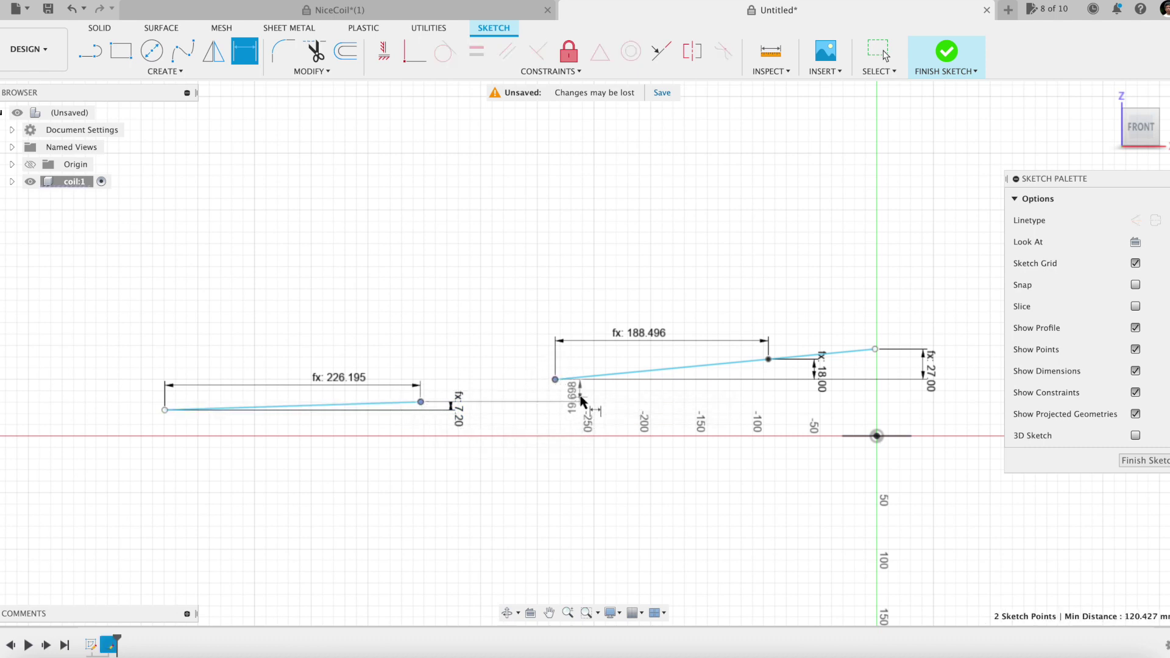
left_click(582, 401)
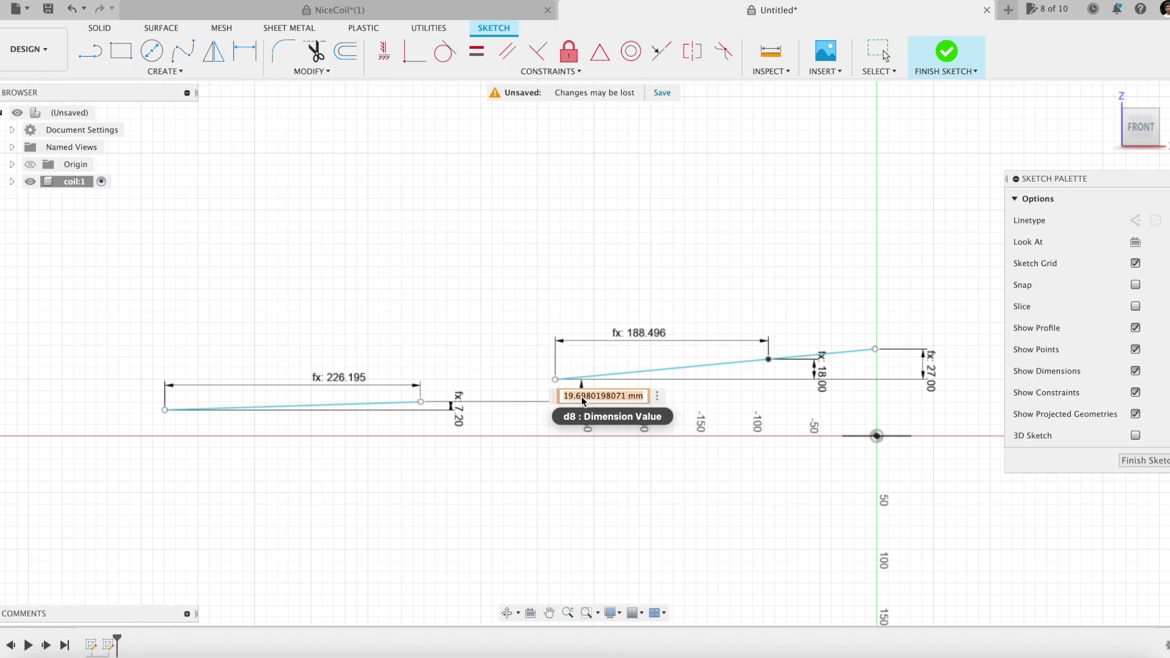
type("Pitch2")
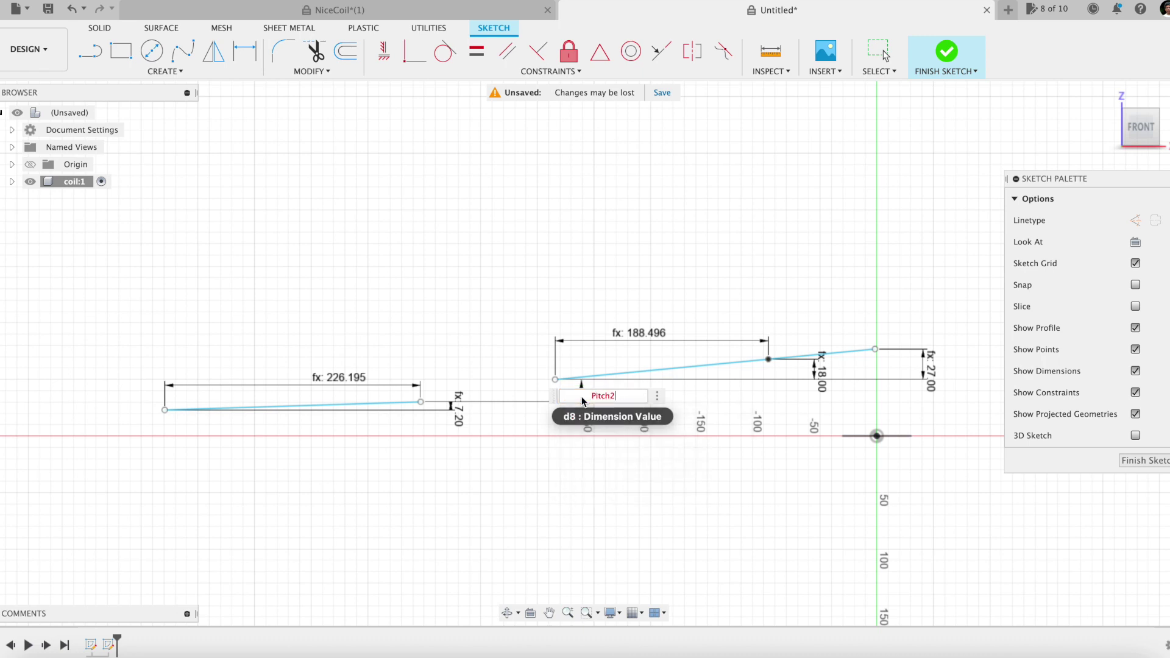
type("=0.8*Pi")
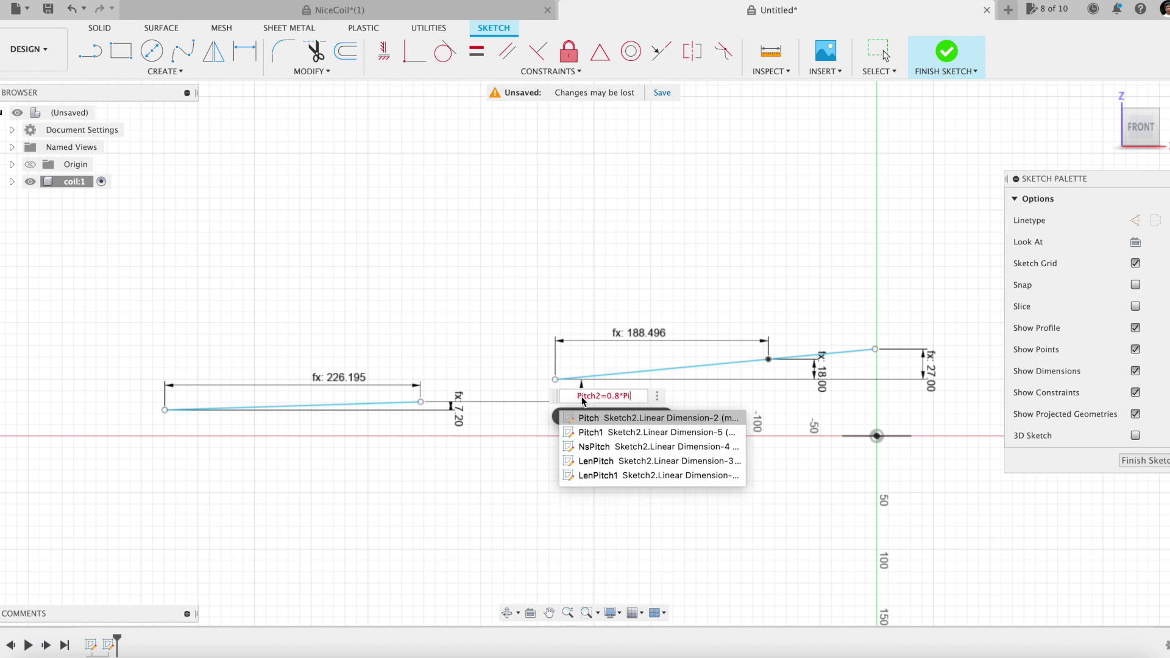
type("tch/")
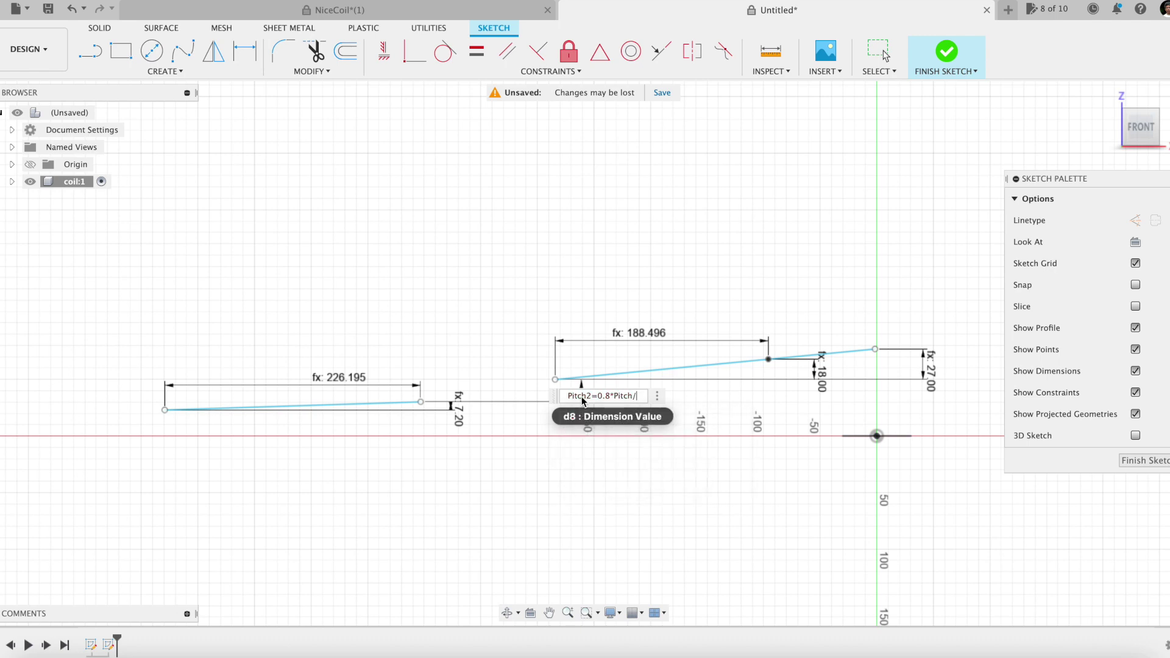
type("1.6")
key("Return")
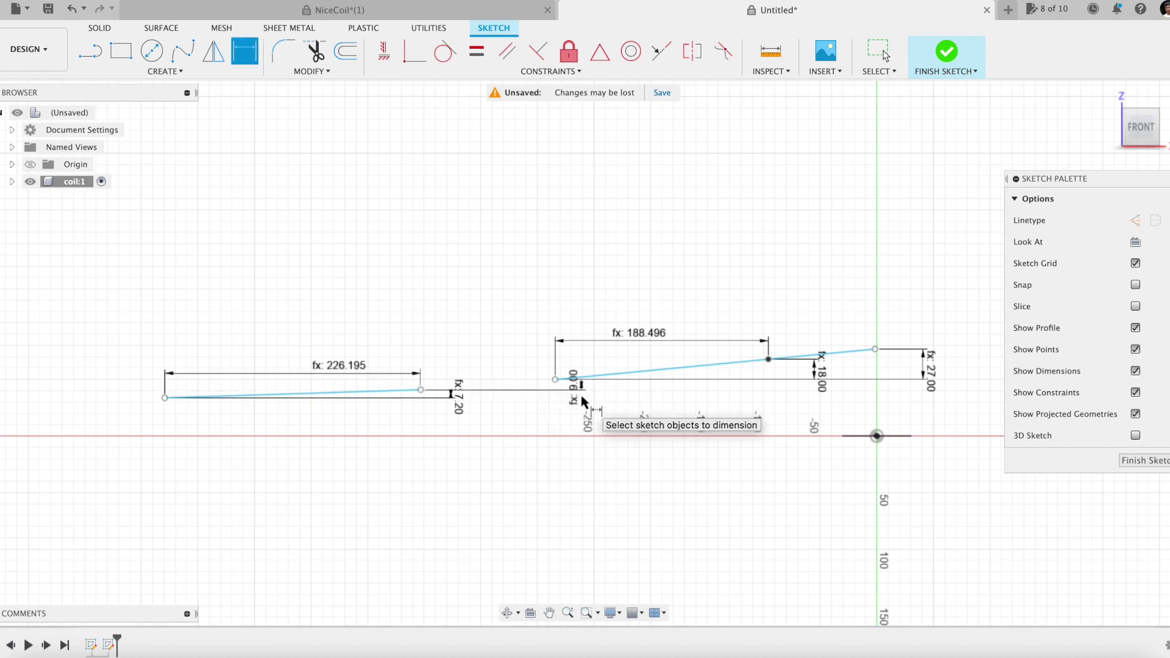
- Dimension the horizontal spacing between the lines as LenPitch2=0.8*LenPitch (150.796)
left_click(555, 379)
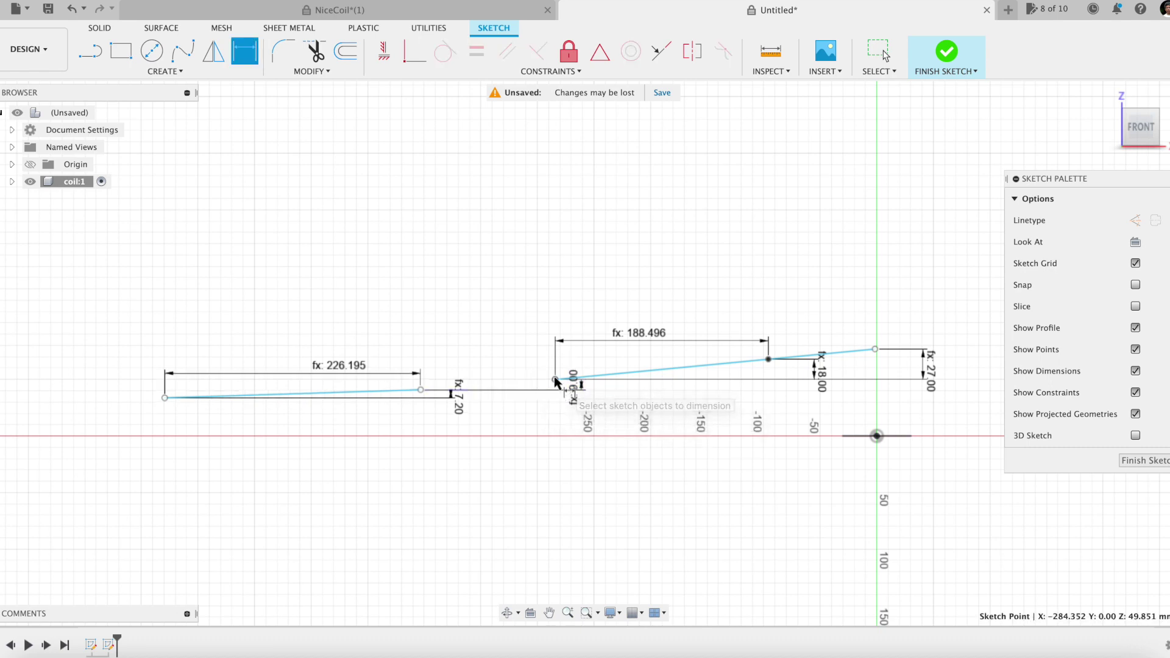
left_click(421, 390)
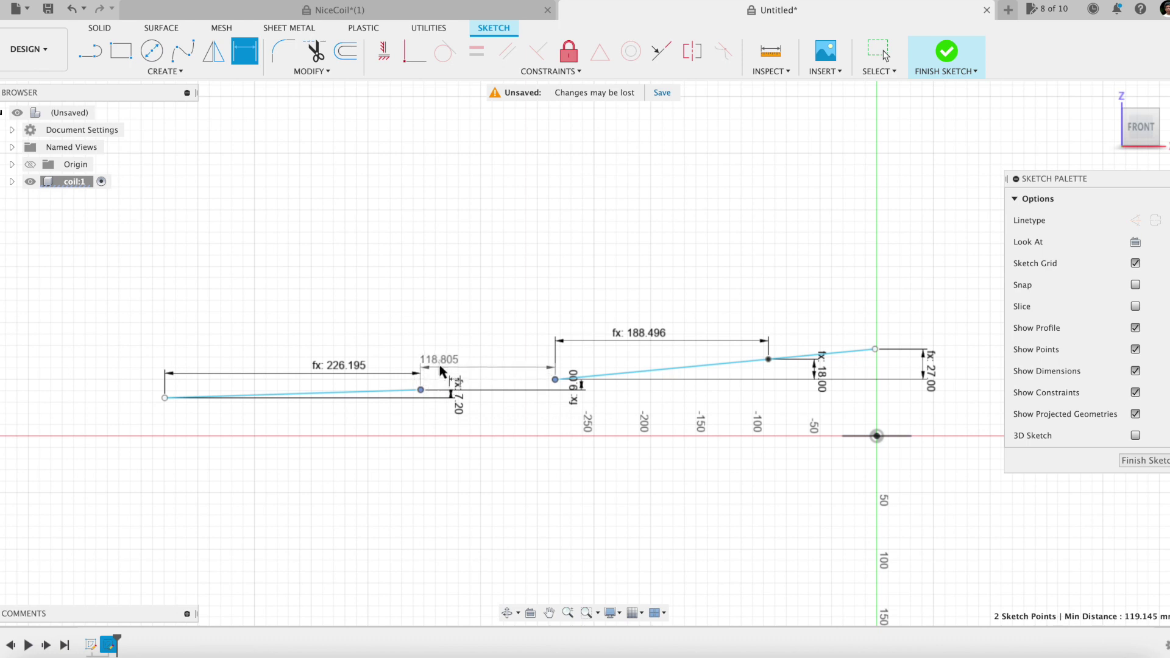
left_click(441, 359)
type("Len")
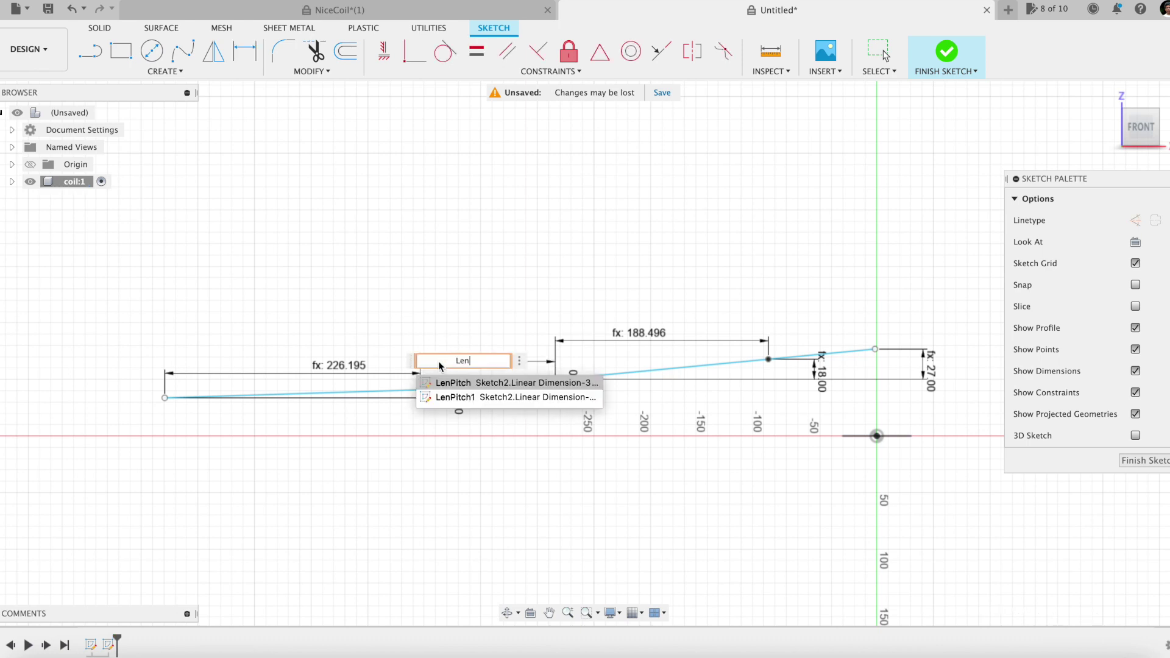
type("Pitch2=")
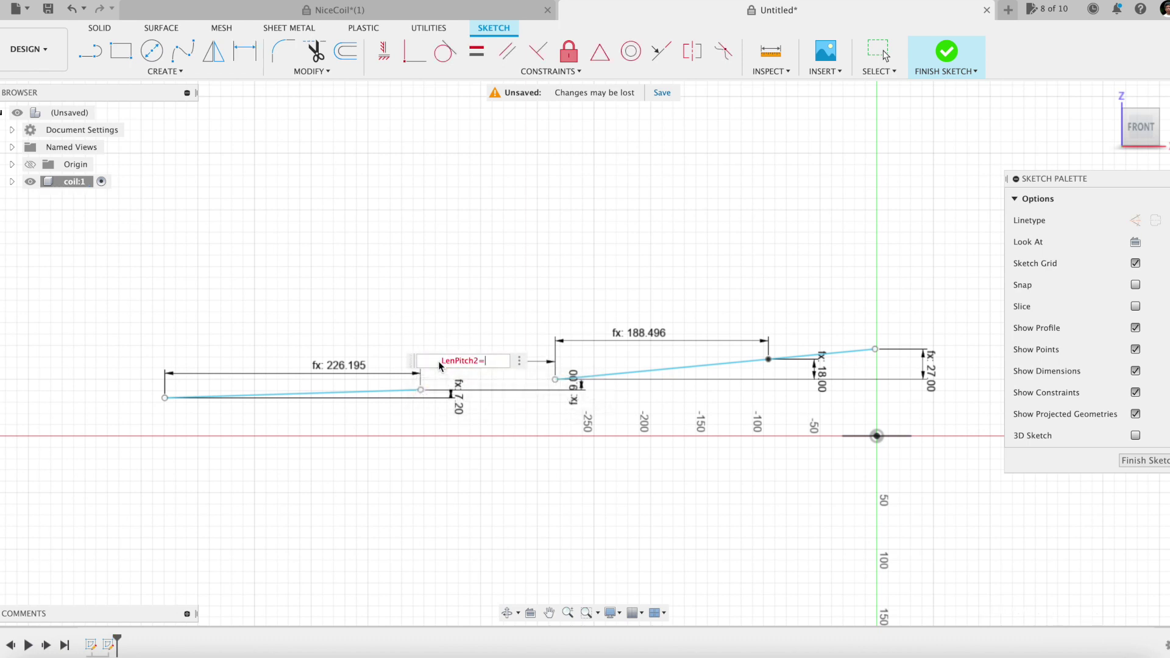
type("0.8*LenPitch")
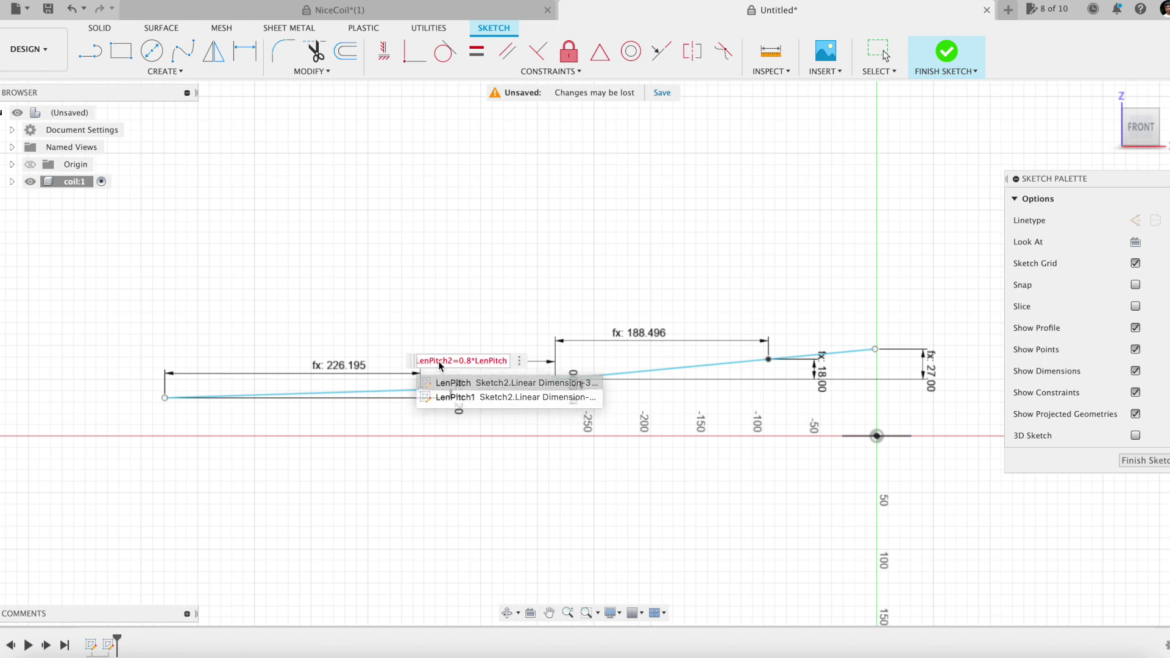
key("Return")
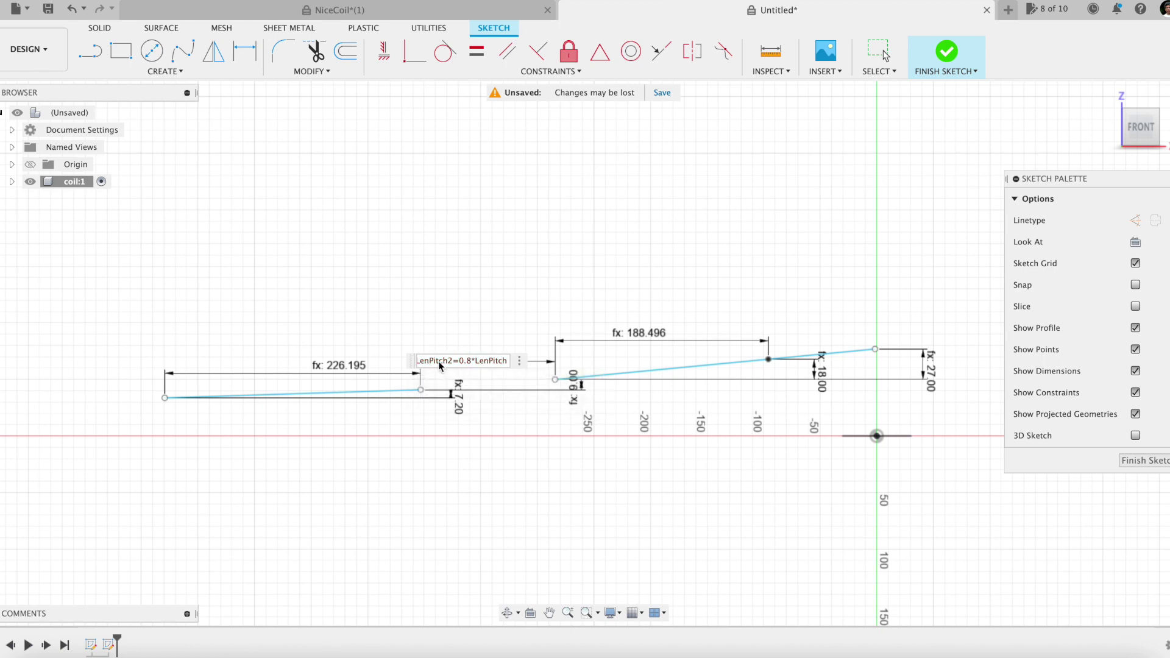
key("Return")
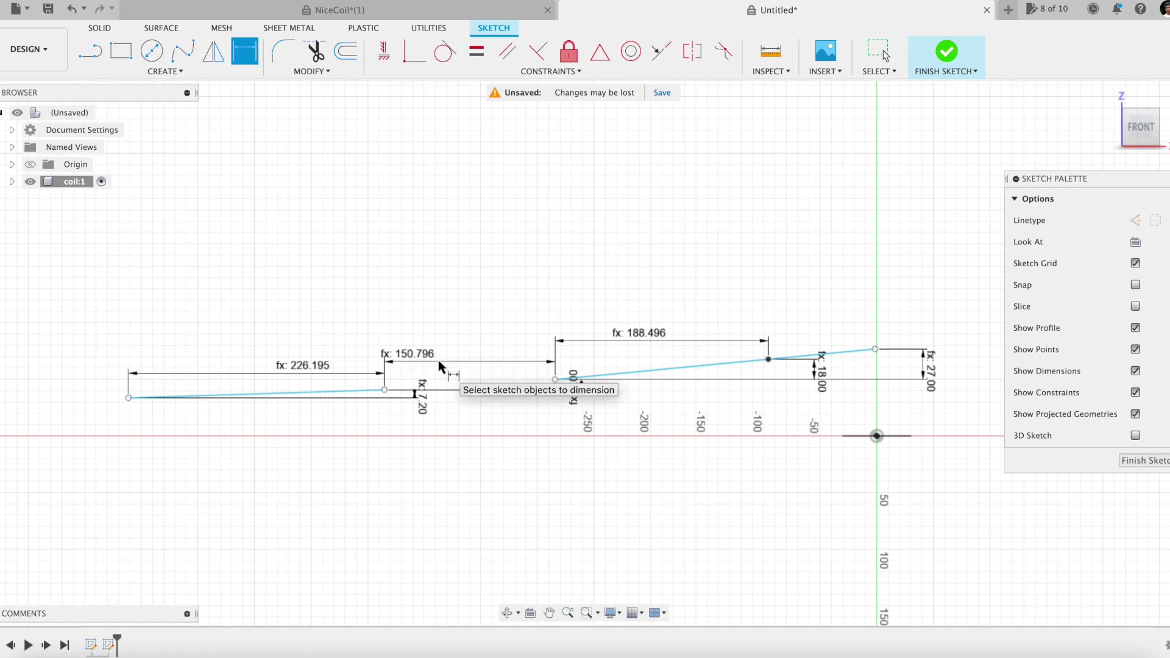
- Align the outer line ends horizontally and vertically with the origin to fully constrain the sketch
left_click(384, 53)
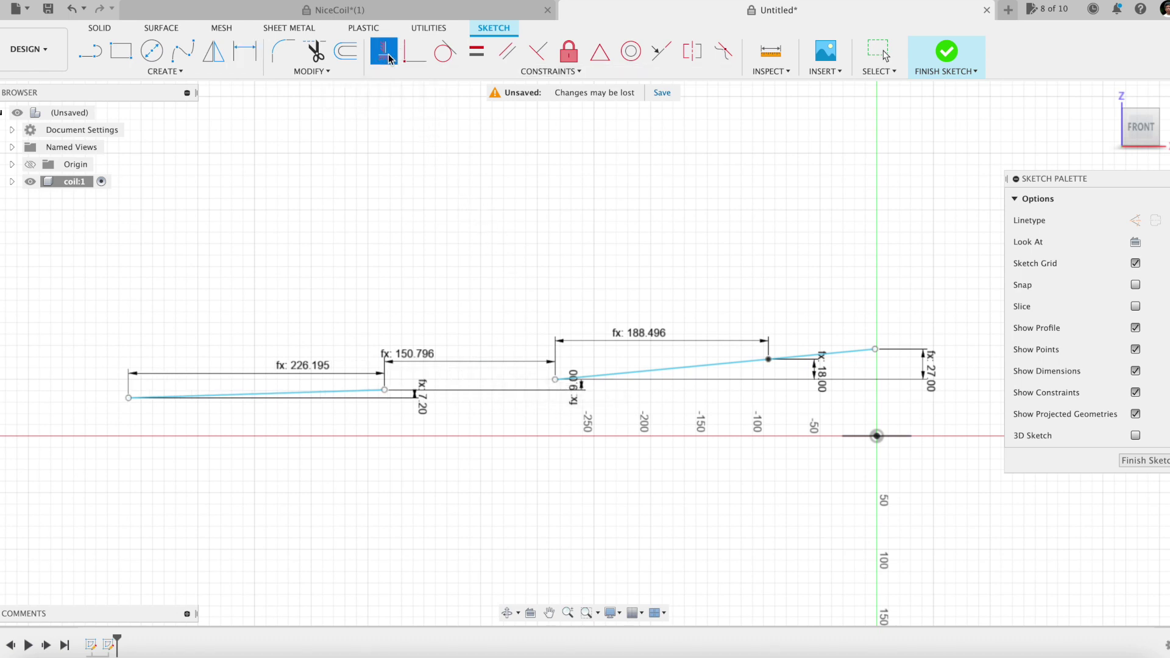
left_click(129, 397)
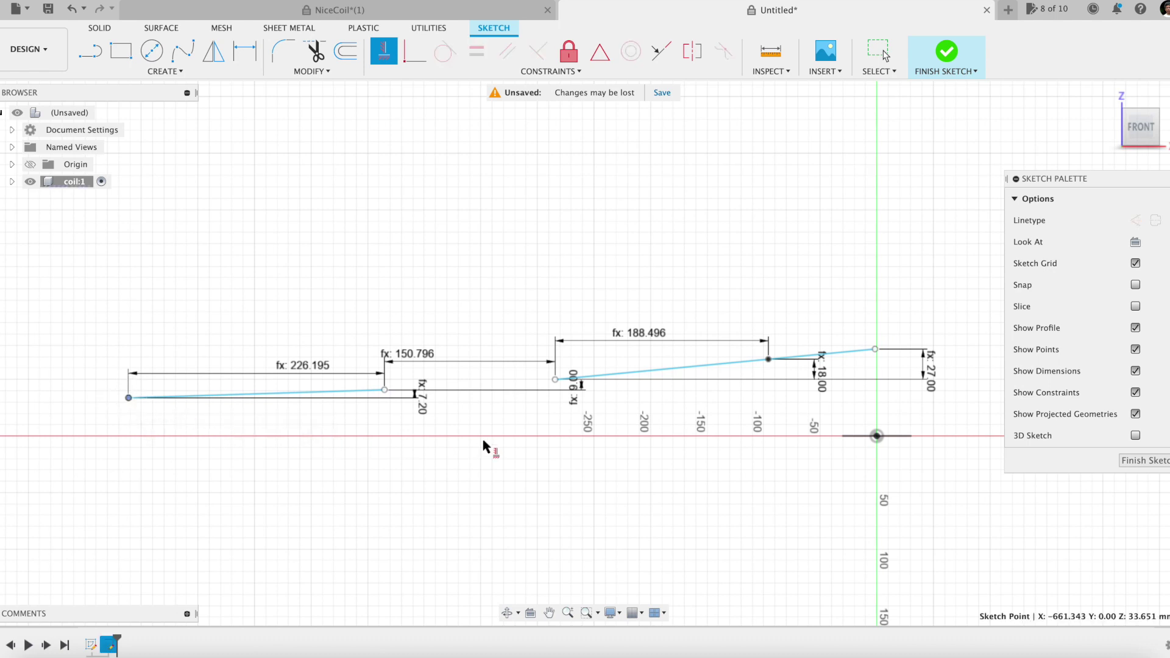
left_click(876, 436)
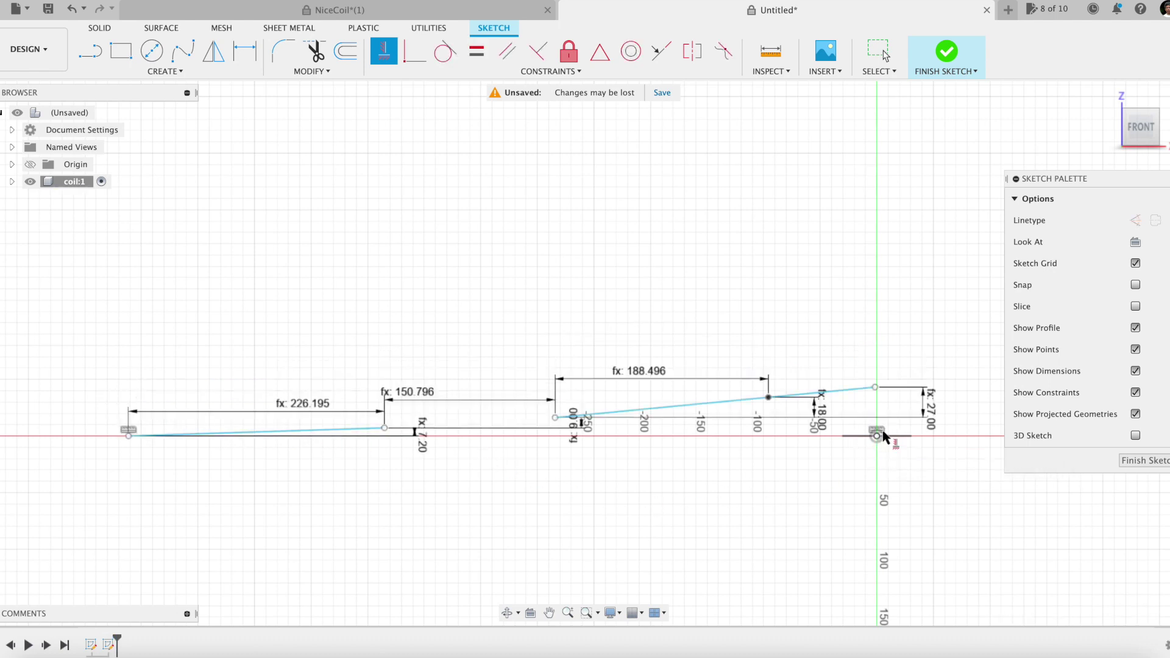
left_click(875, 388)
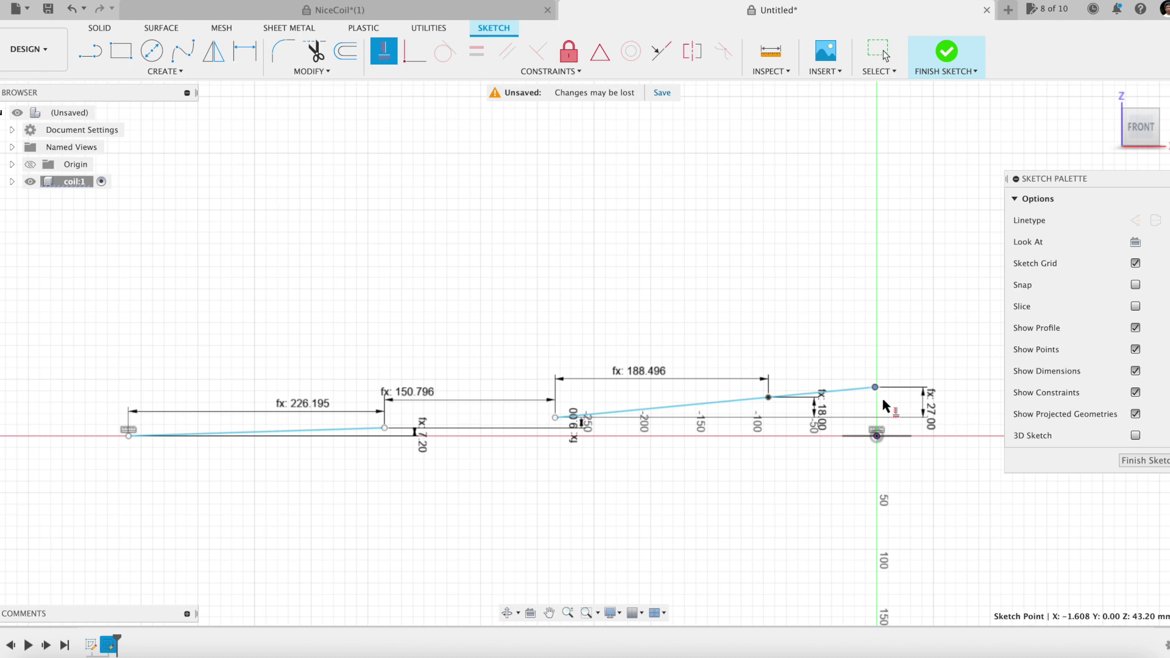
left_click(877, 436)
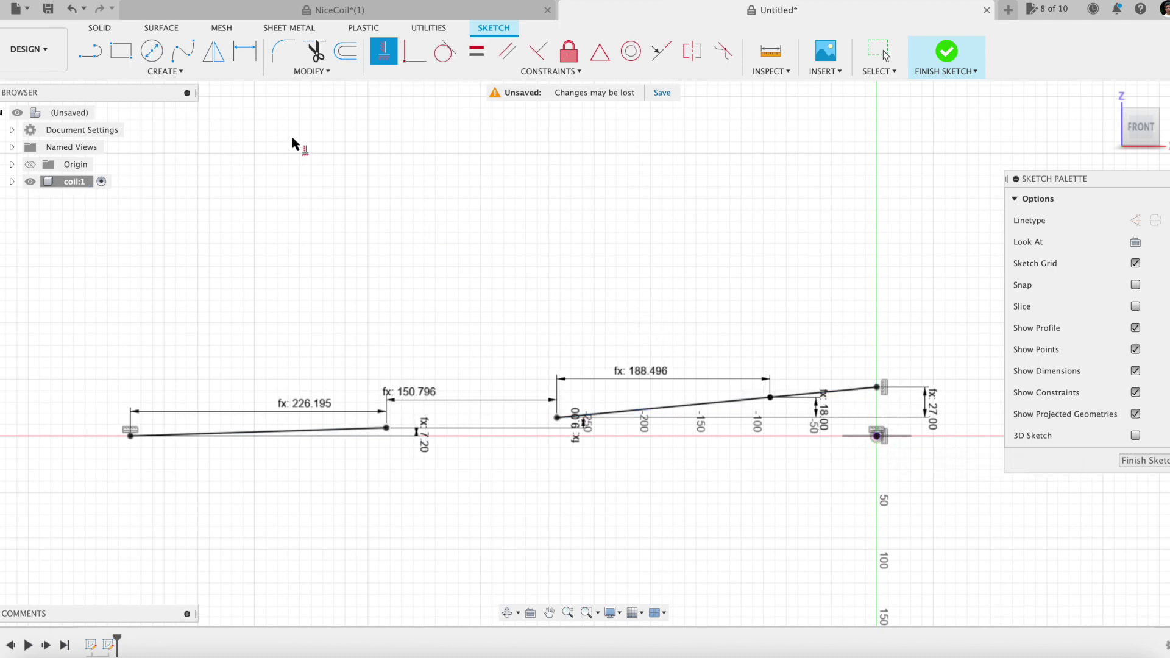
- Draw a fit-point spline from the left line's end to the right line's start
left_click(182, 51)
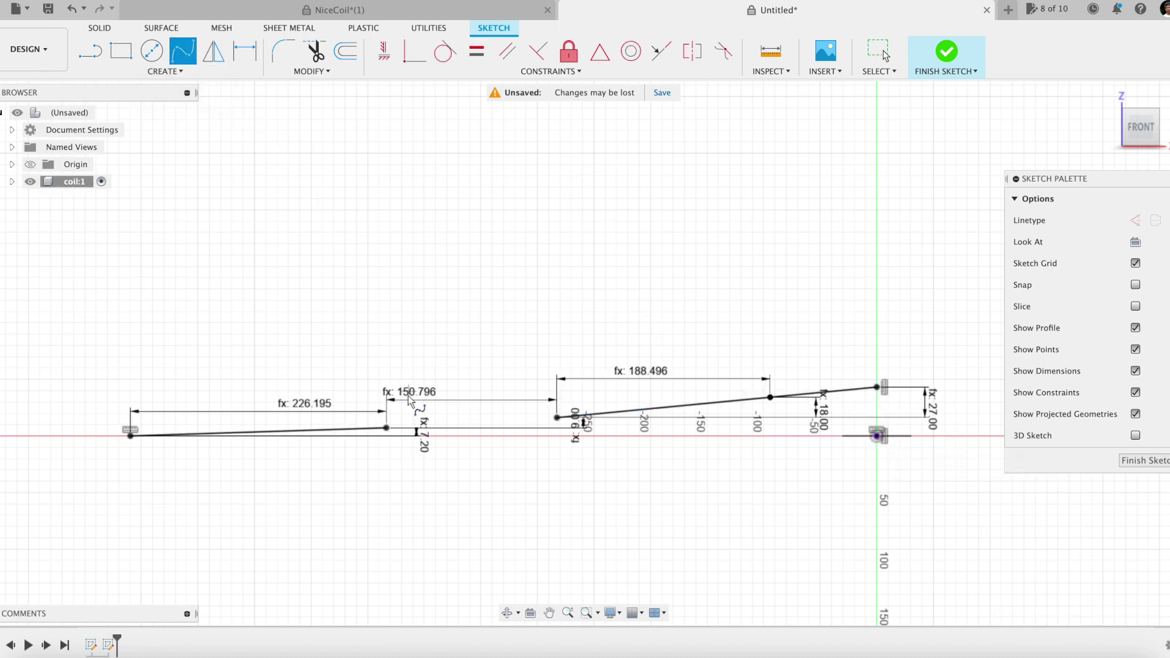
left_click(386, 429)
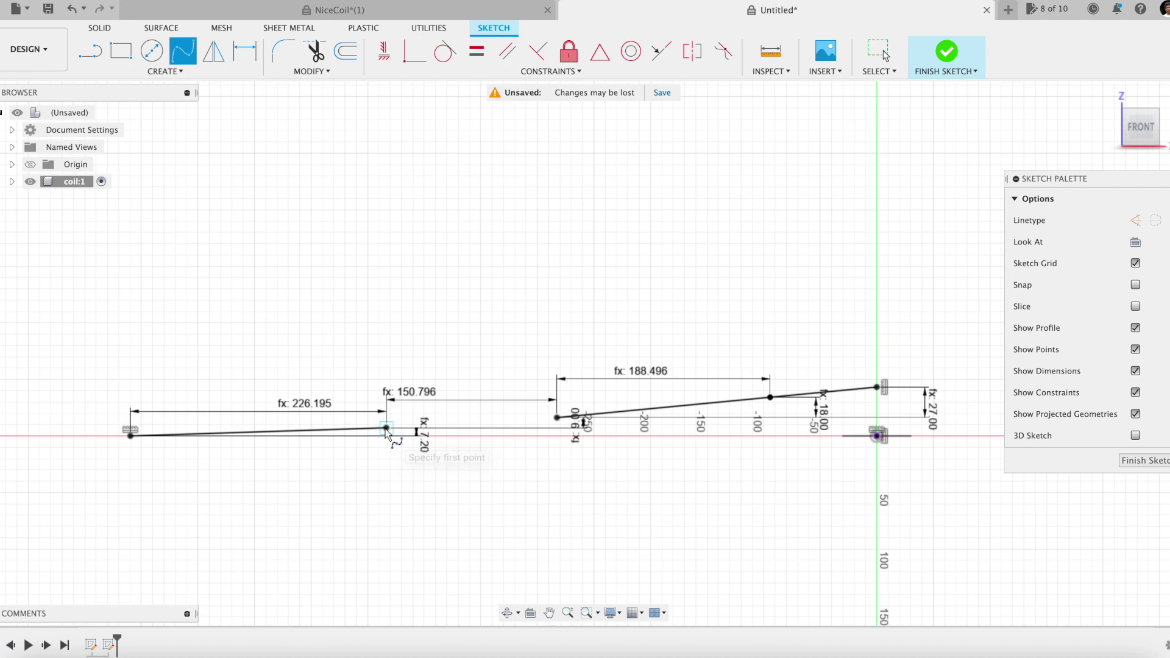
left_click(556, 418)
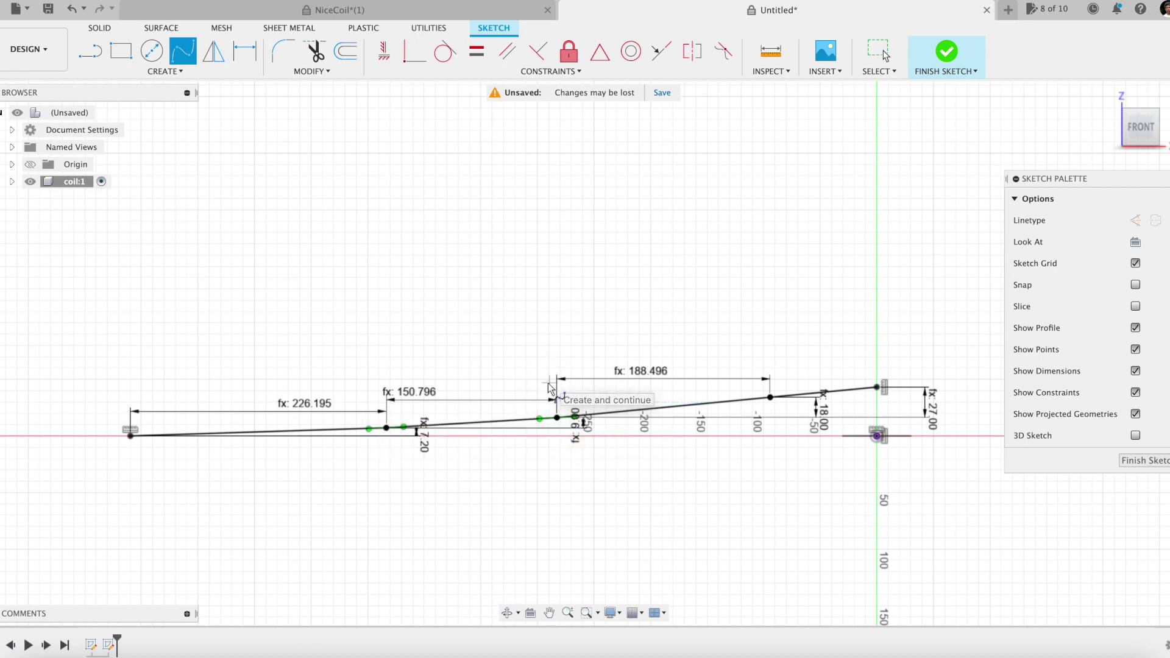
left_click(550, 390)
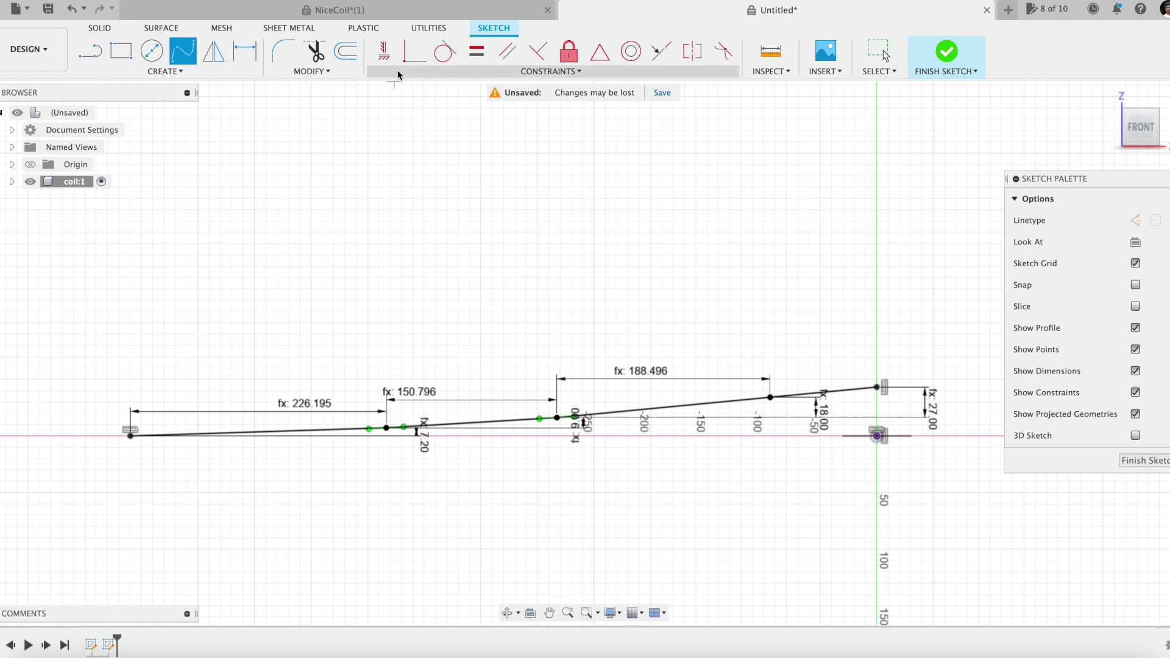
- Make the spline tangent to both the left and right sloped lines
left_click(445, 51)
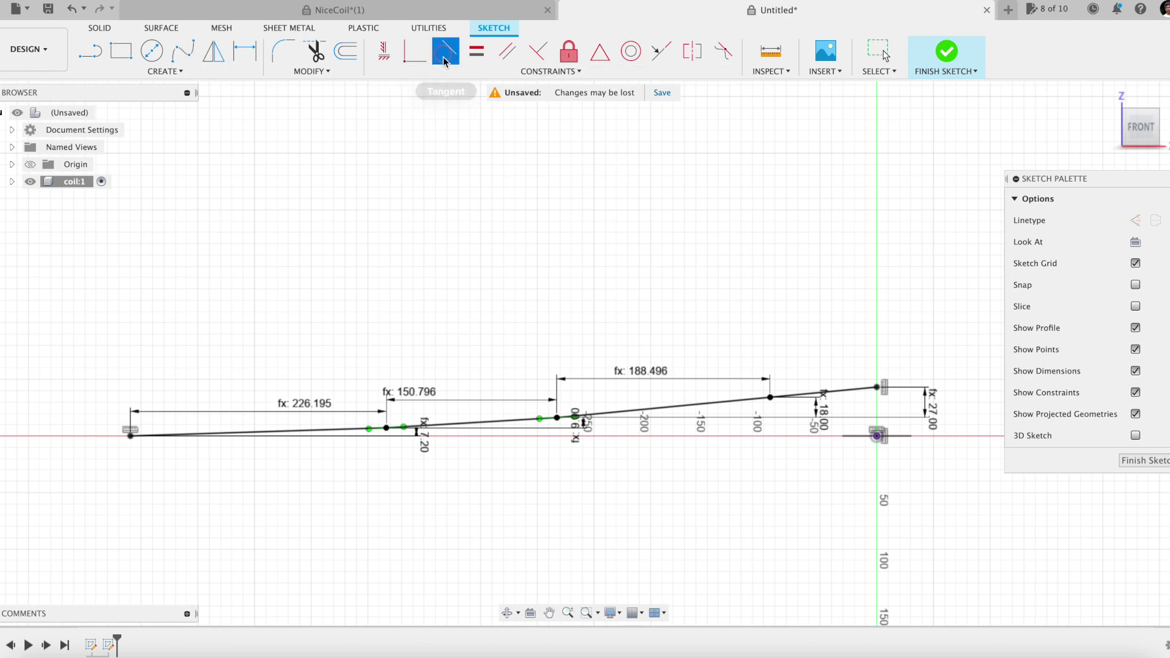
left_click(477, 424)
left_click(333, 429)
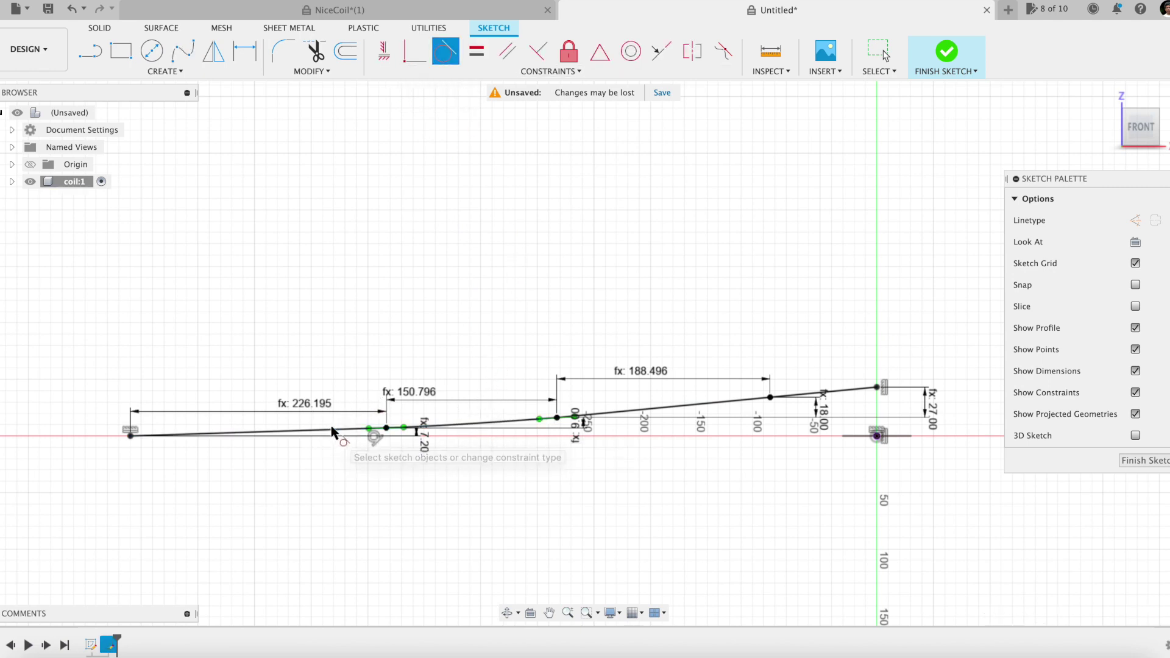
left_click(460, 423)
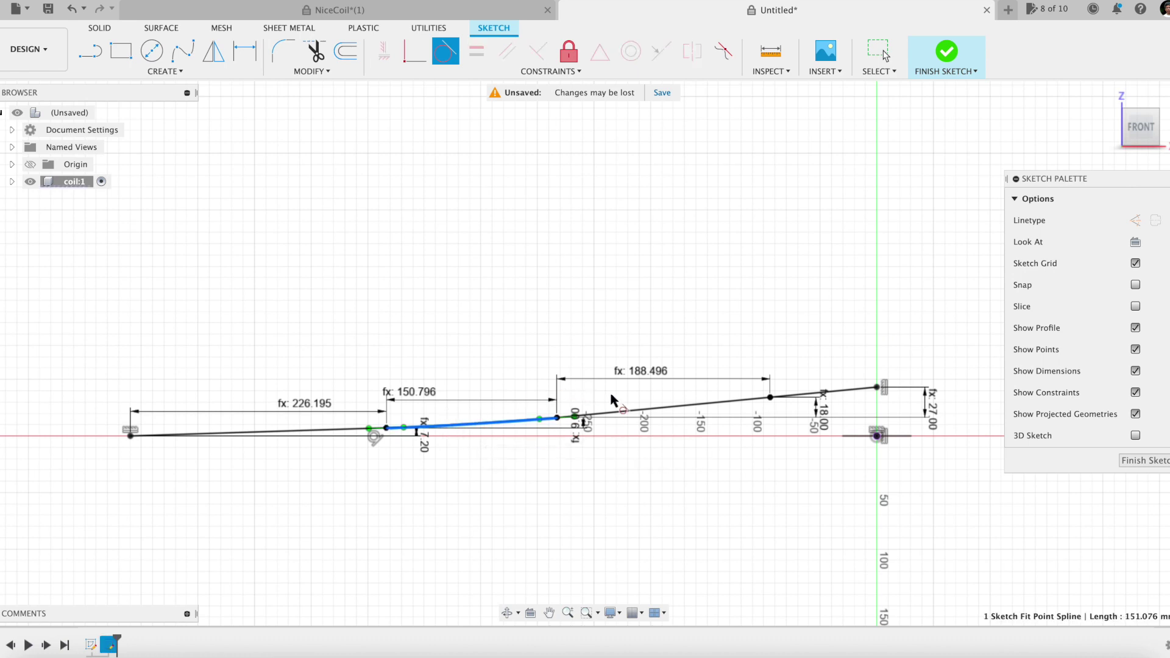
left_click(624, 410)
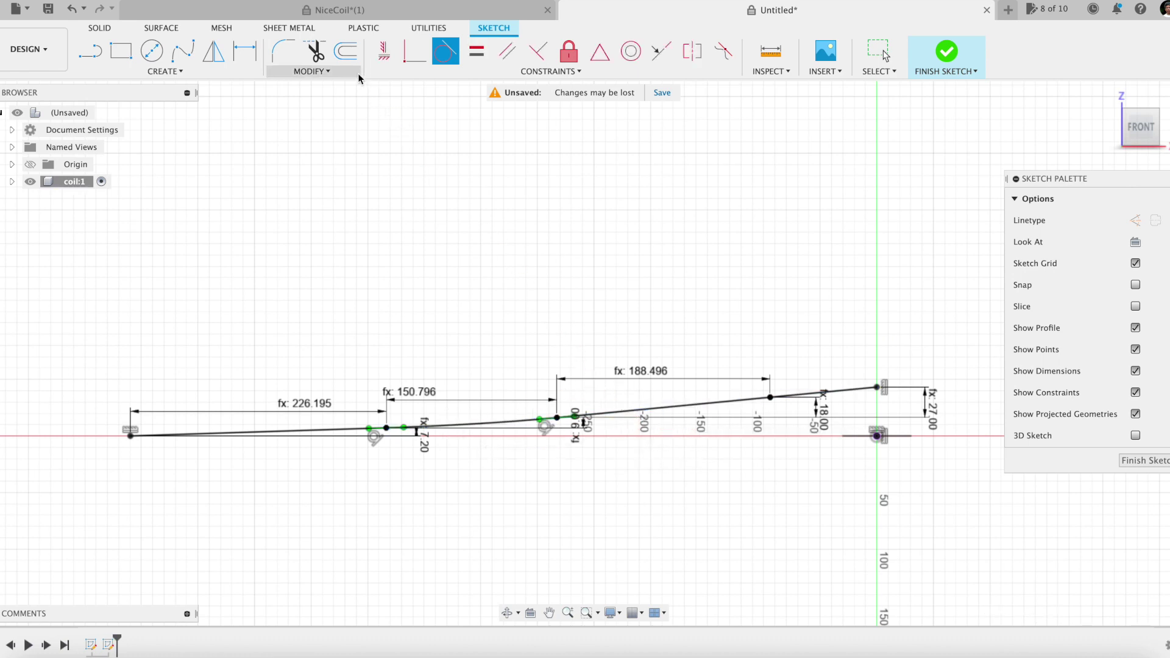
left_click(352, 53)
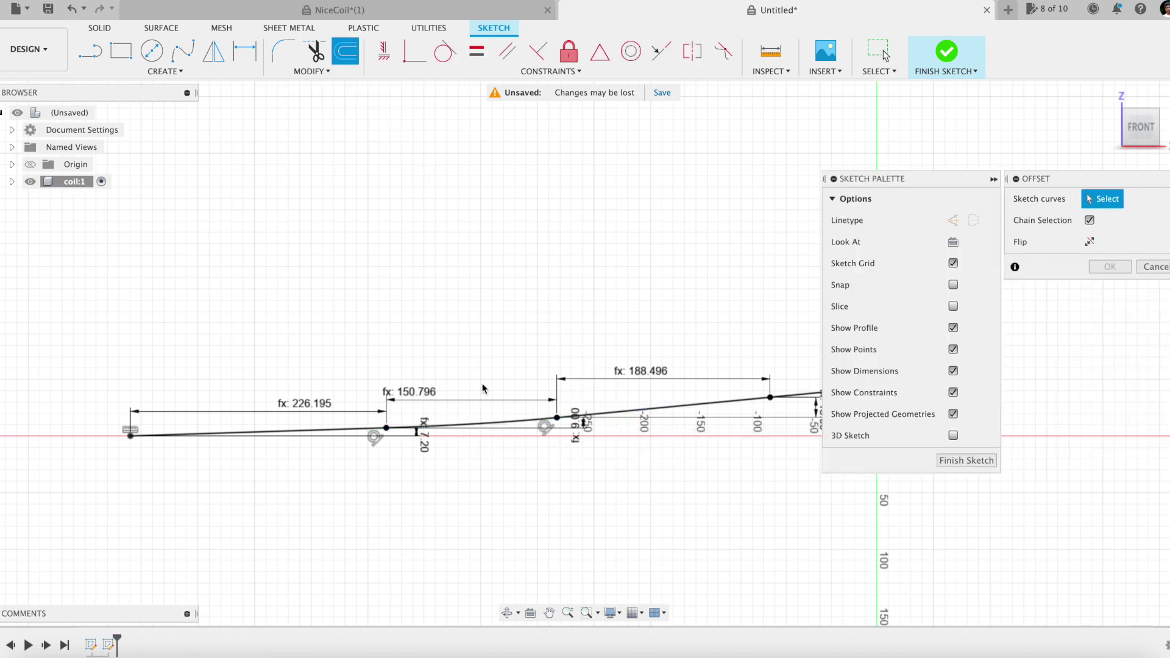
- Offset the whole line-and-spline path by 1 mm
left_click(488, 422)
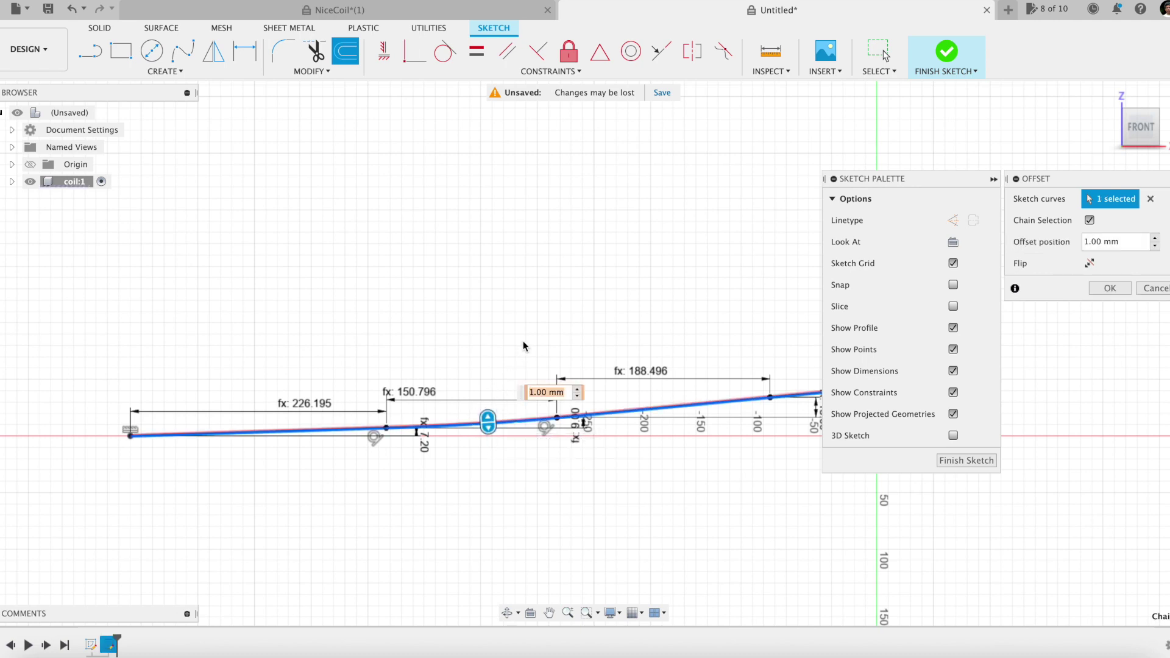
type("1")
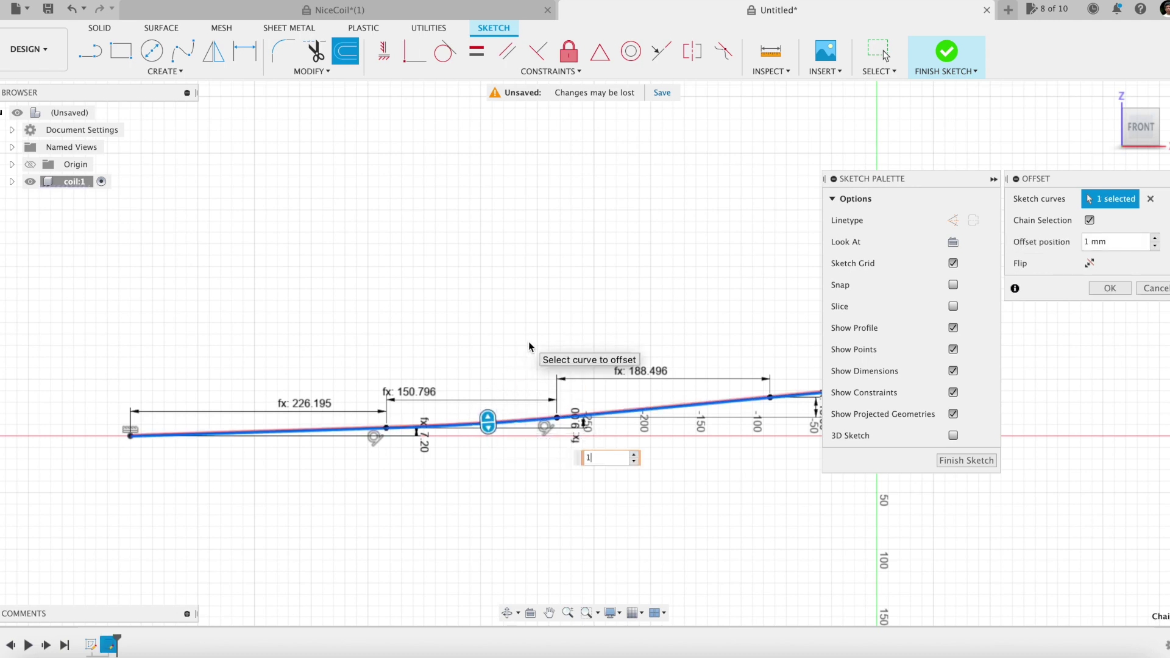
key("Return")
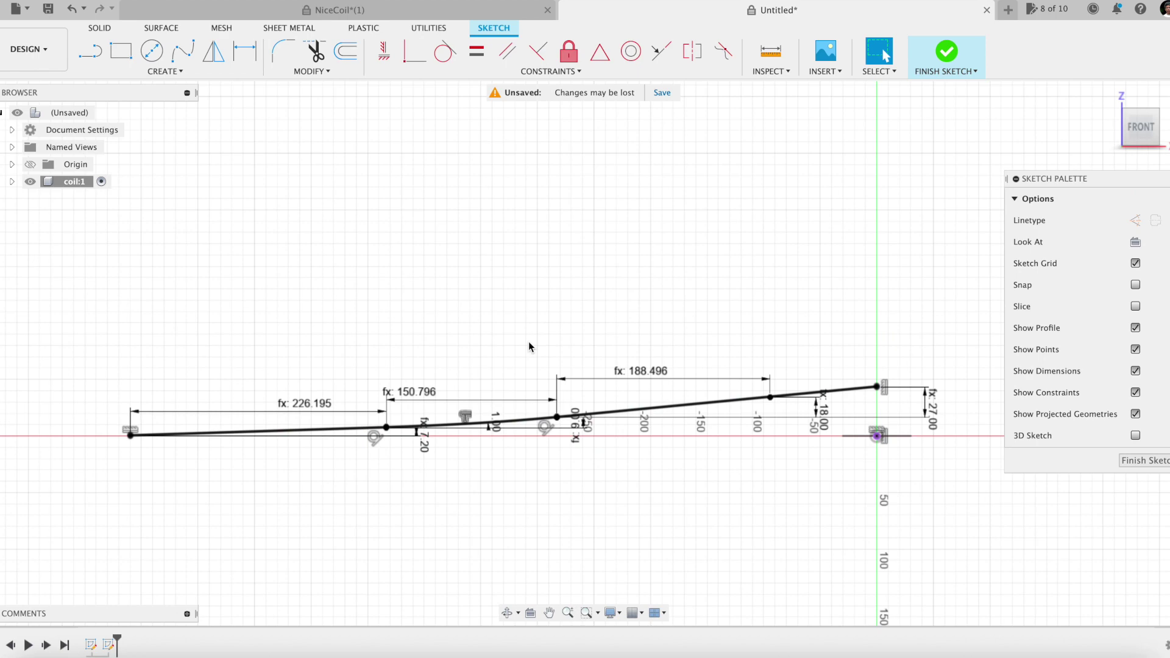
scroll(204, 423, "up", 8)
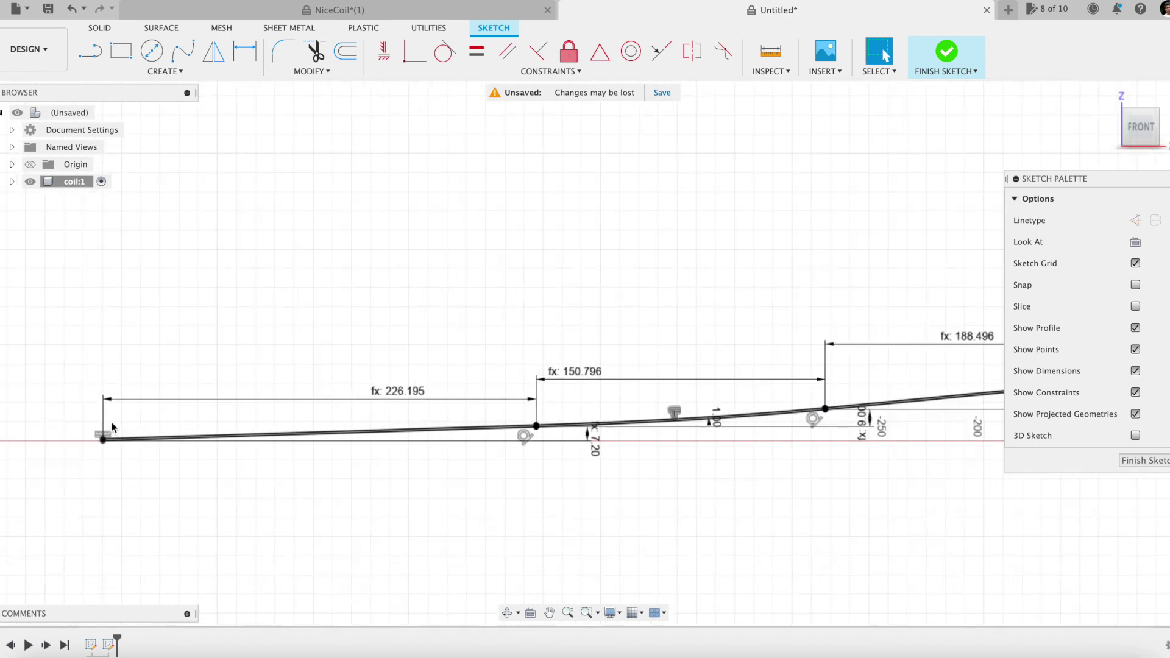
scroll(299, 411, "up", 6)
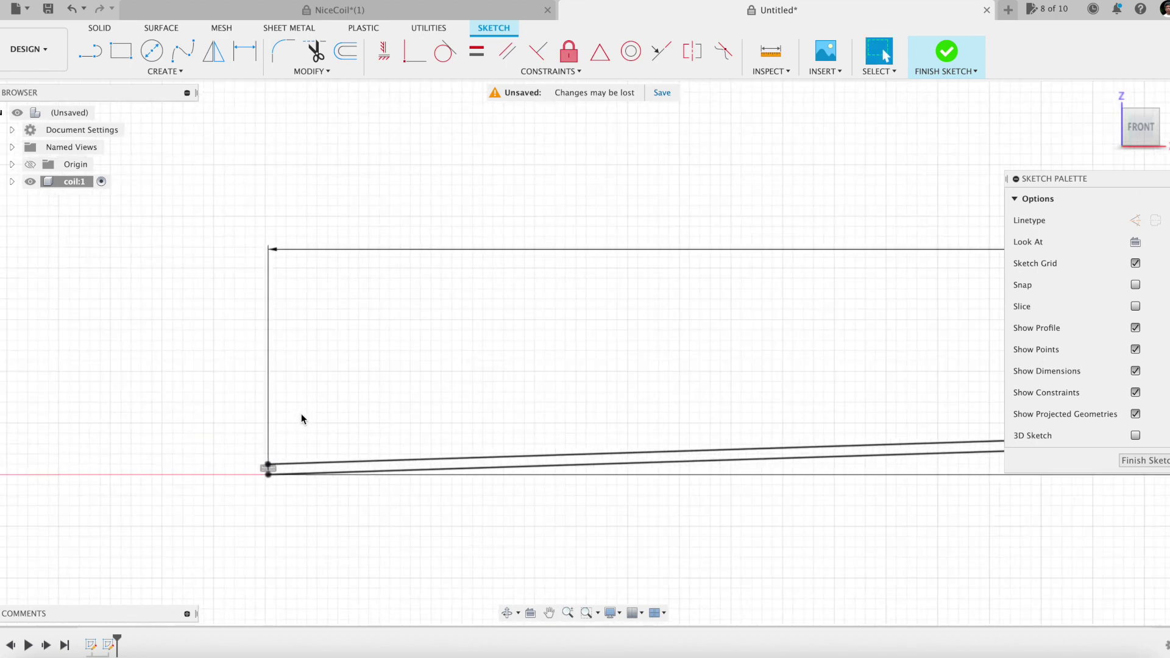
- Draw a short line closing the left end of the strip
key("l")
scroll(286, 451, "up", 5)
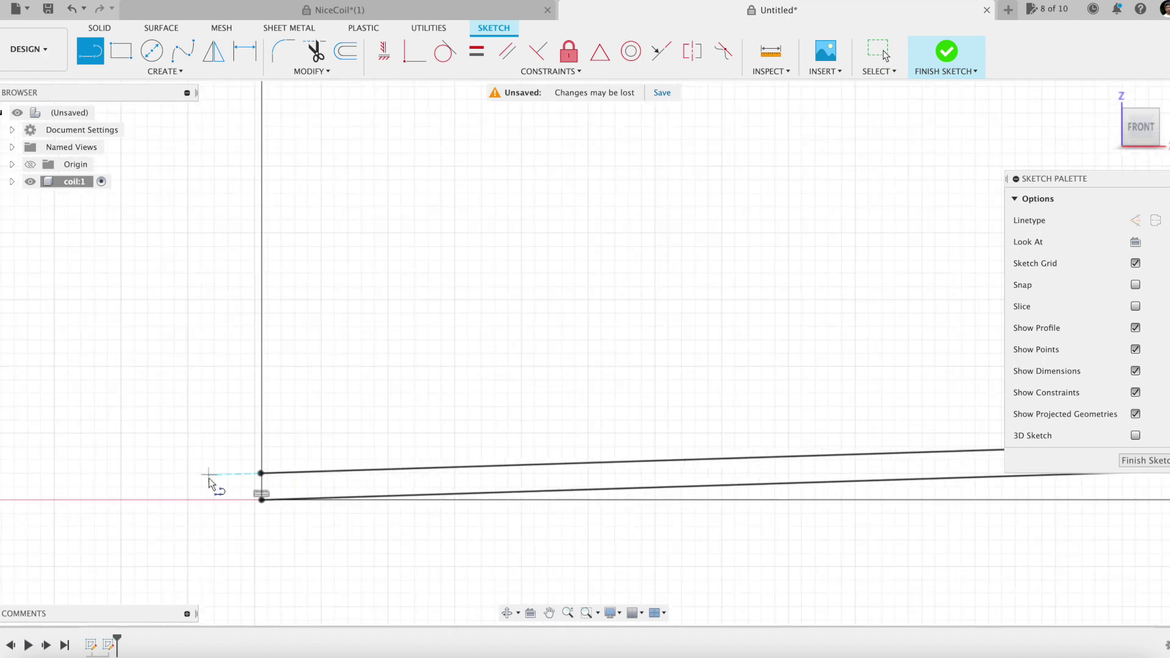
left_click(262, 499)
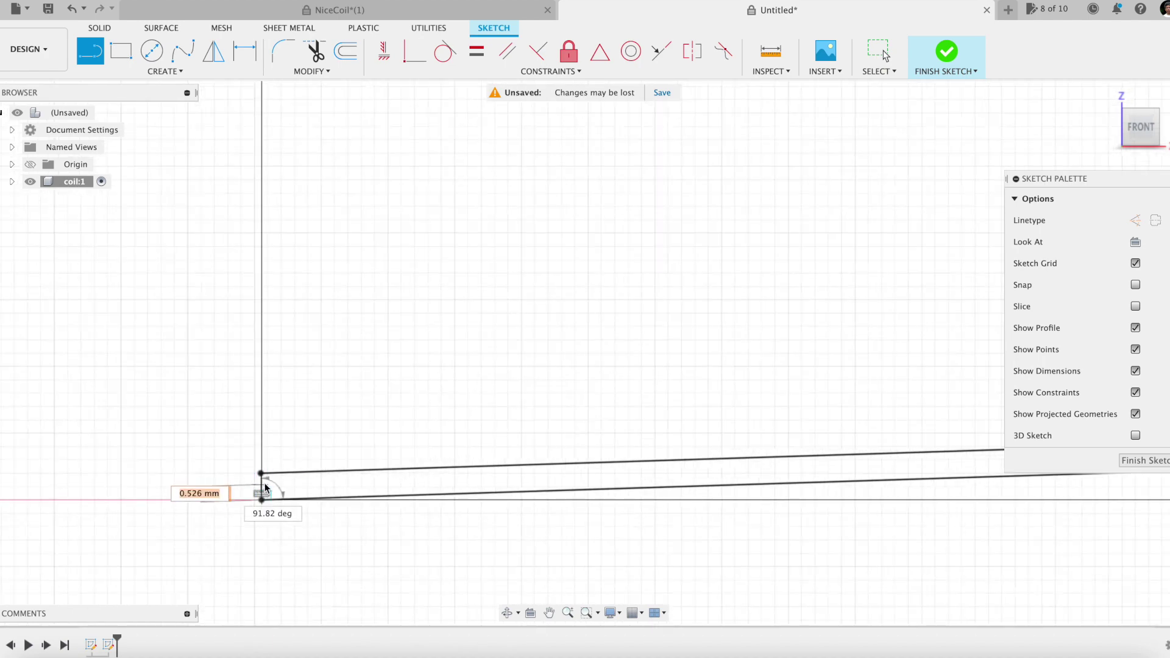
left_click(261, 473)
scroll(363, 407, "down", 8)
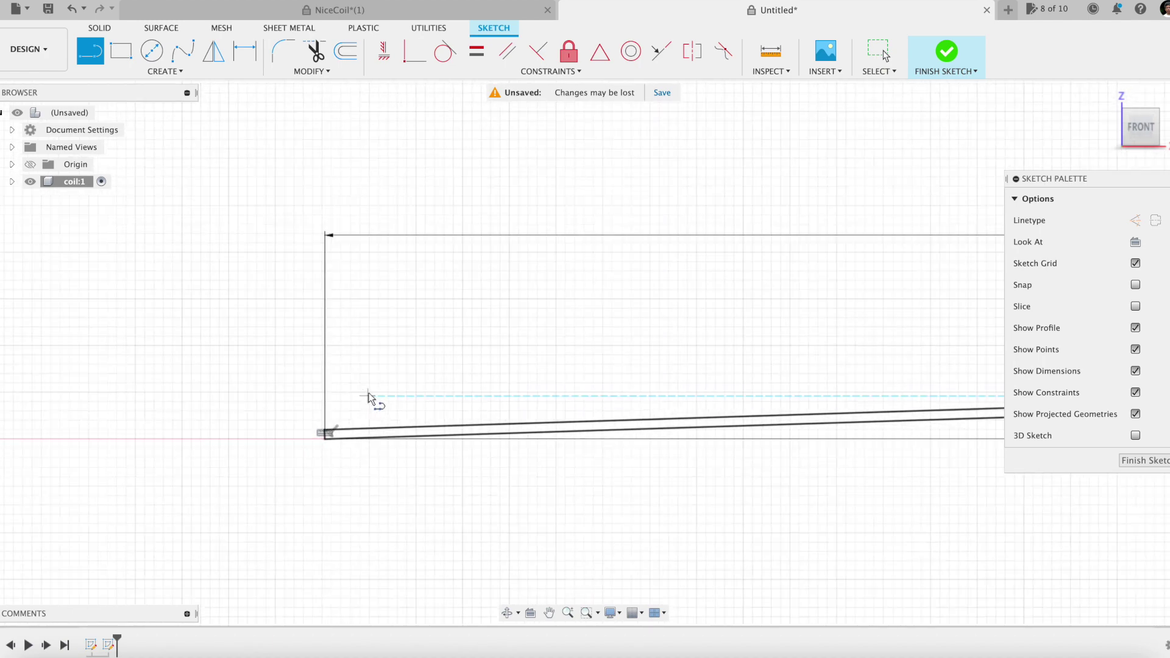
- Draw a short line closing the right end of the strip
mouse_move(493, 323)
middle_mouse_down()
mouse_move(927, 282)
mouse_move(282, 305)
mouse_move(112, 385)
middle_mouse_up()
key("l")
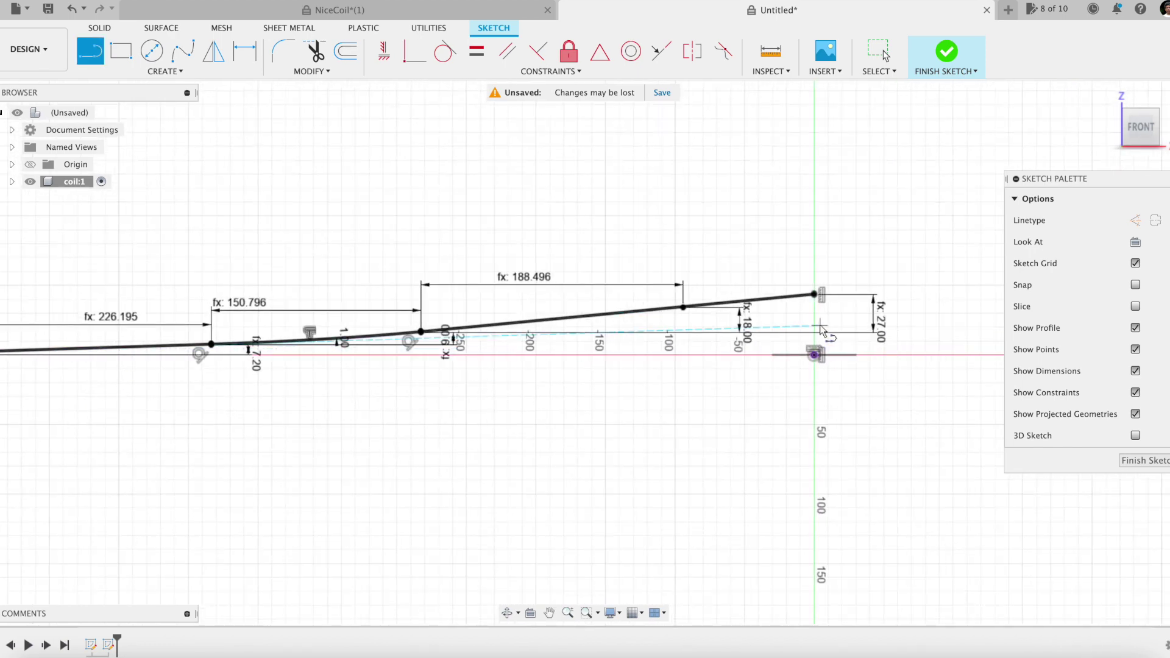
scroll(811, 315, "up", 5)
scroll(822, 311, "up", 3)
middle_click_drag(841, 306, 715, 423)
scroll(701, 413, "up", 3)
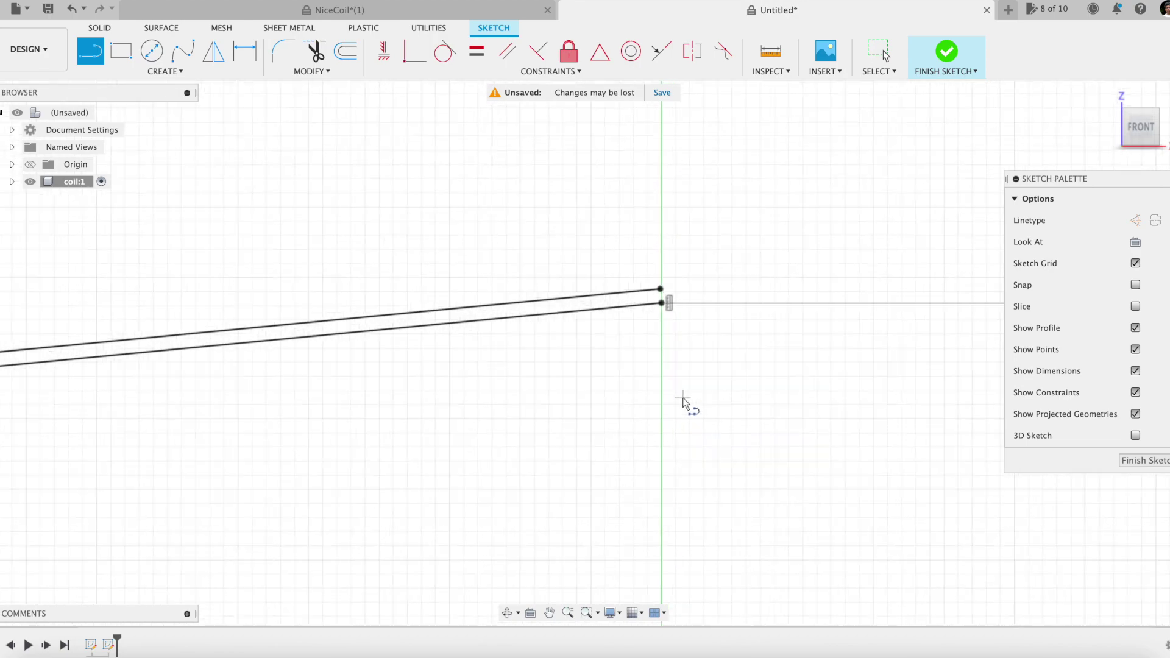
left_click(653, 281)
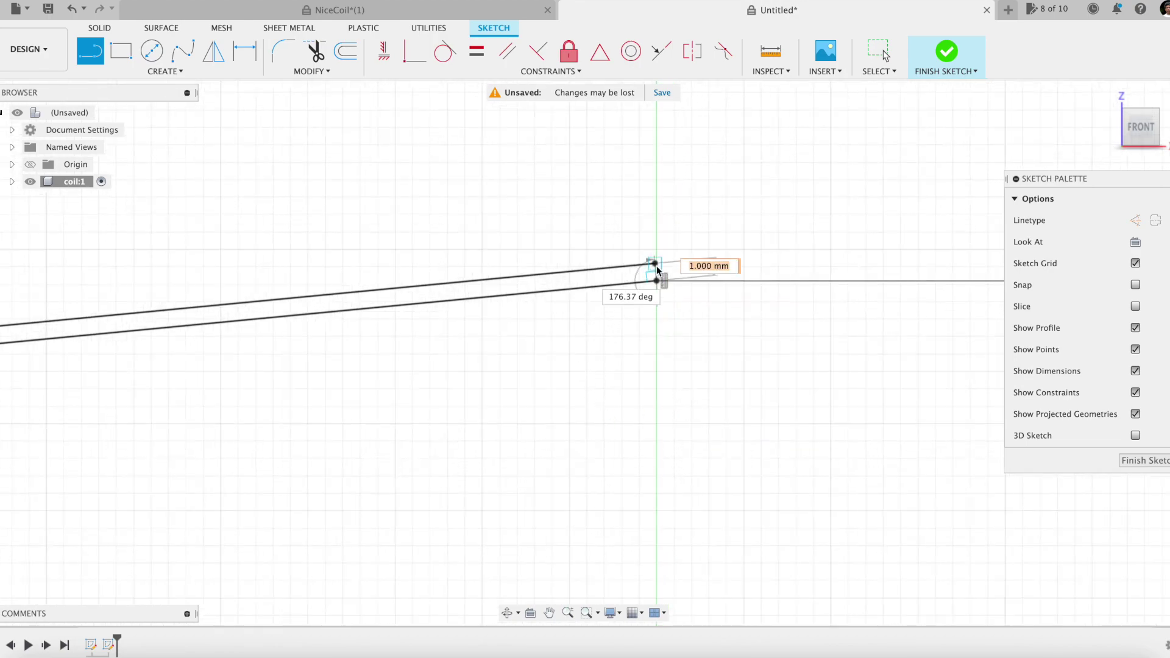
left_click(655, 266)
key("Escape")
- Expand coil:1 > Sketches in the Browser
scroll(632, 400, "down", 5)
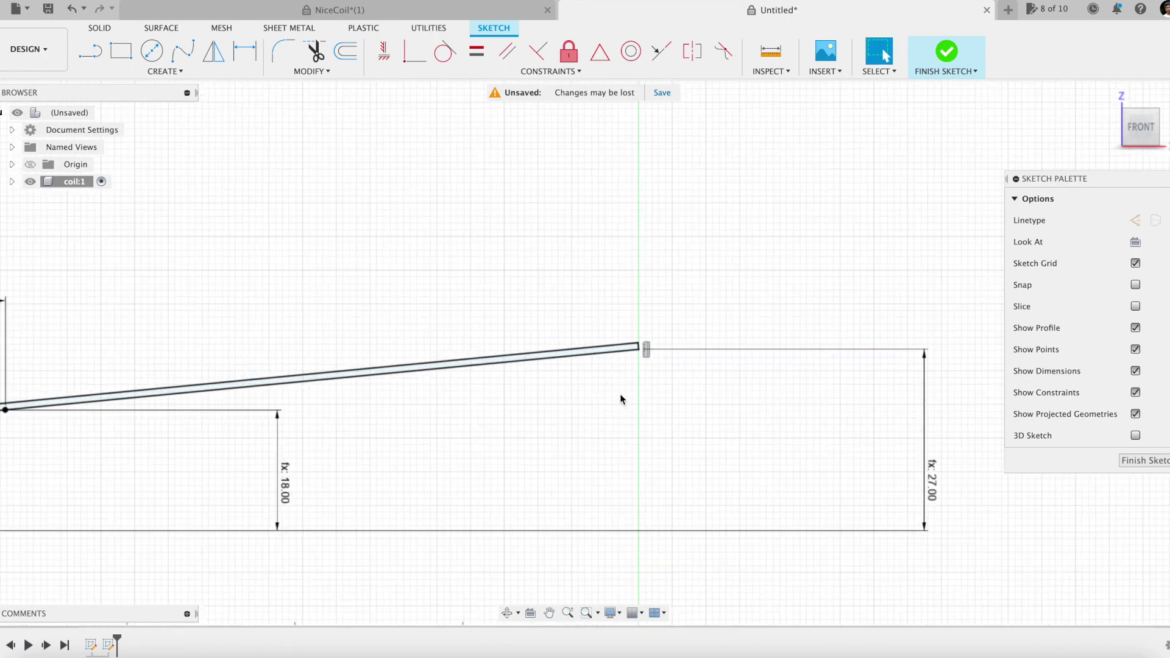
scroll(562, 425, "down", 3)
middle_click_drag(553, 420, 623, 414)
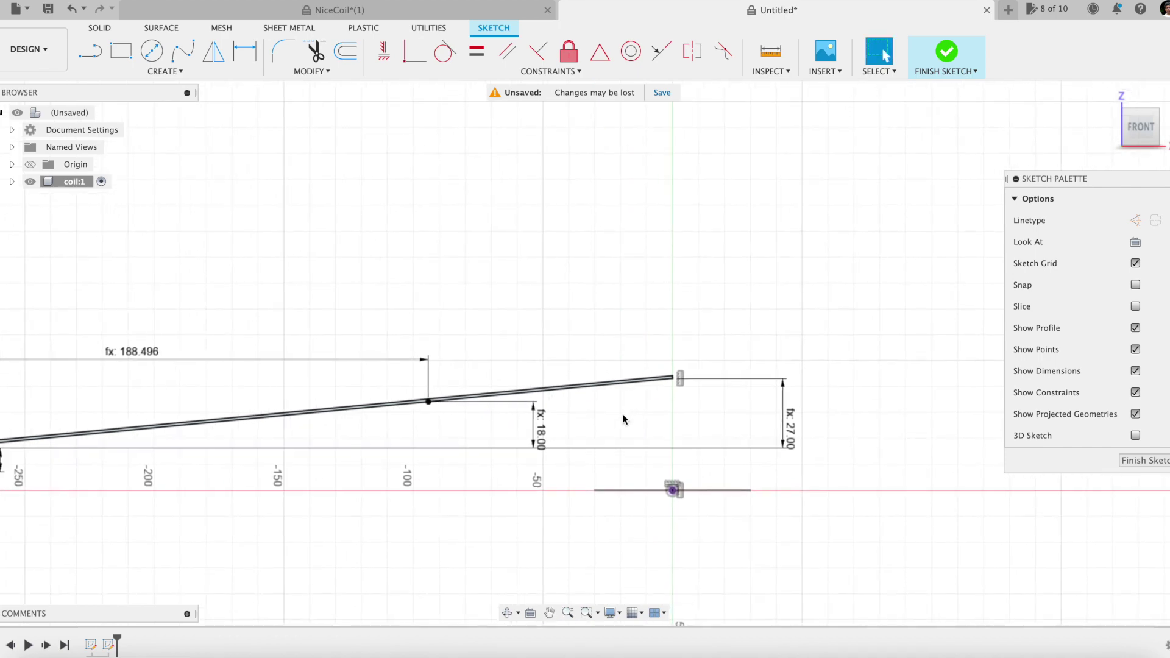
scroll(620, 418, "down", 3)
mouse_move(525, 496)
middle_mouse_down()
mouse_move(572, 478)
mouse_move(701, 476)
middle_mouse_up()
scroll(700, 476, "down", 2)
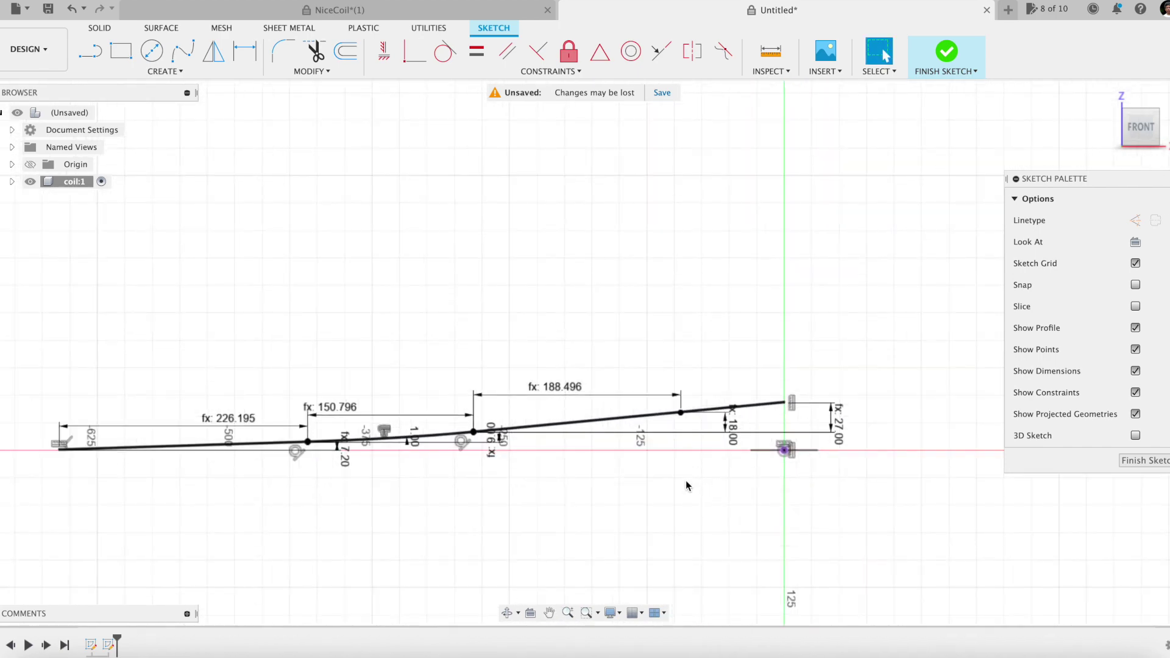
left_click(12, 182)
left_click(25, 216)
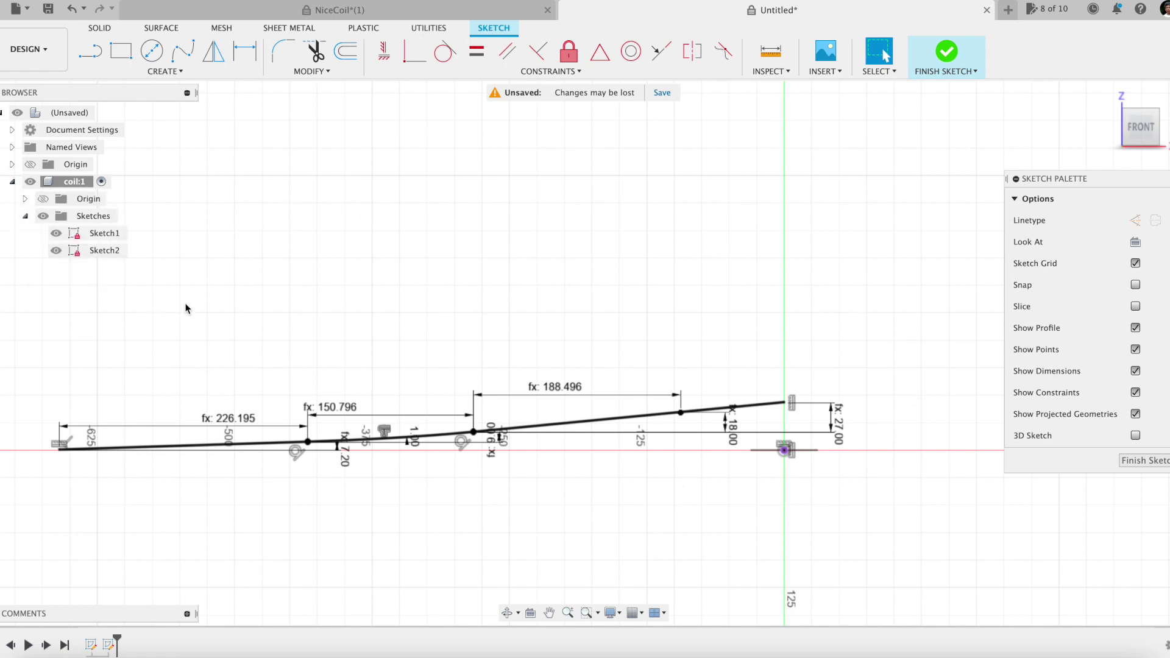
- Finish the sketch and start extruding the 60 mm circle profile
left_click(948, 54)
middle_click_drag(784, 208, 767, 225, "shift")
key("e")
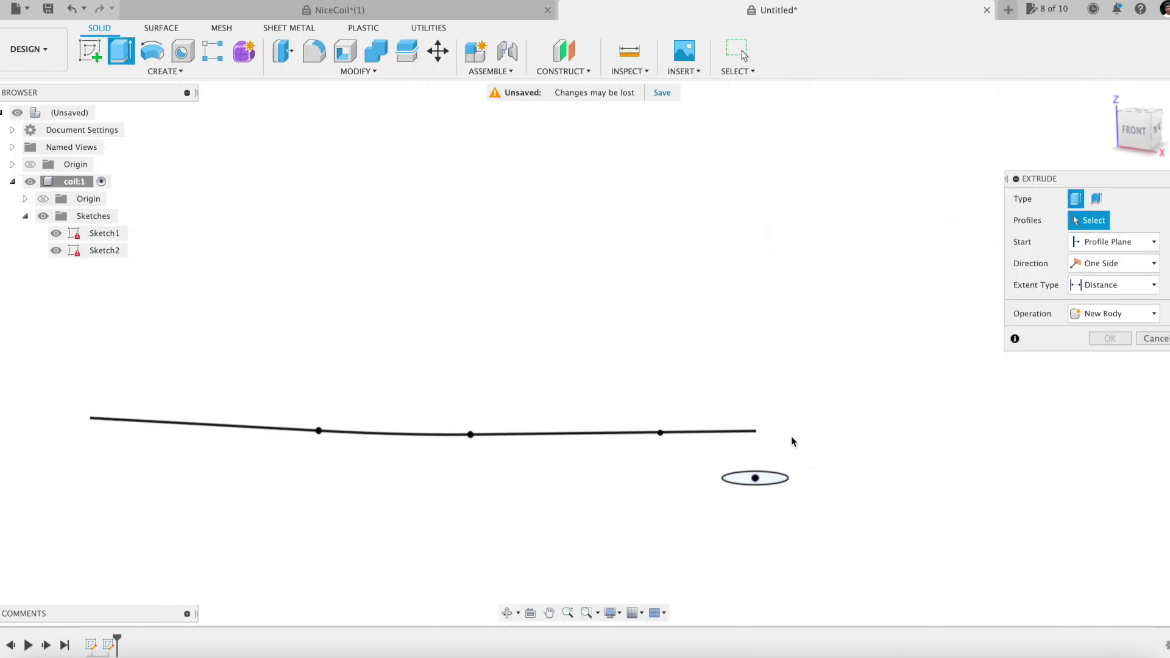
left_click(768, 480)
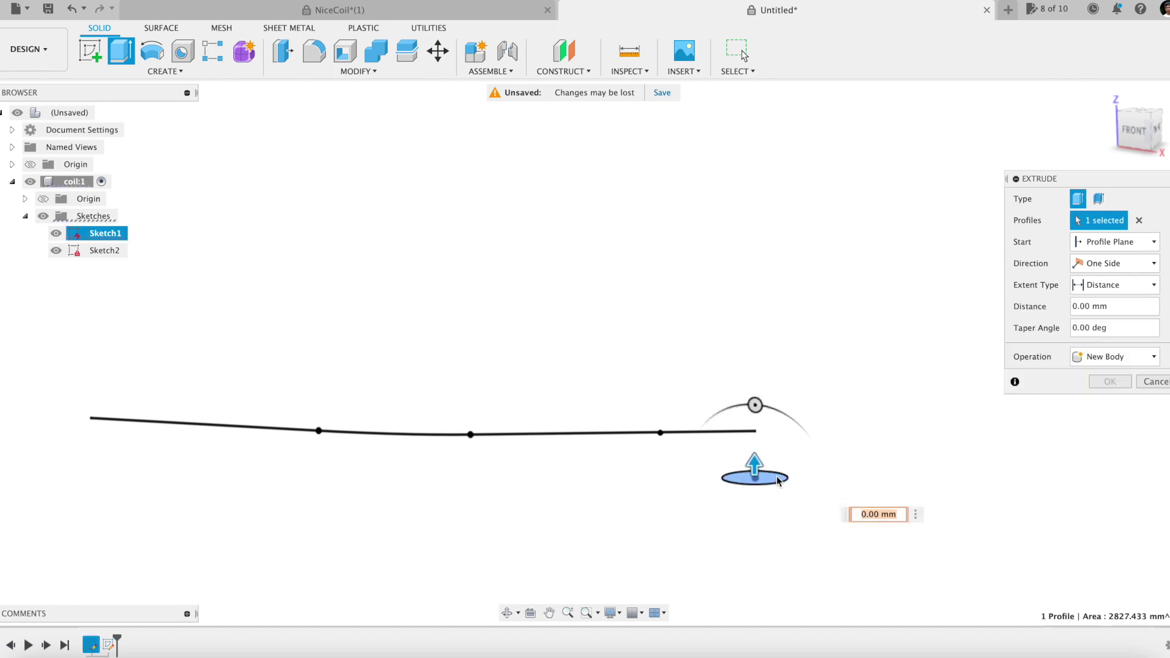
left_click_drag(765, 471, 759, 435)
- Set the extrude distance to Pitch1+Pitch2+NsPitch to create the cylinder
type("Pit")
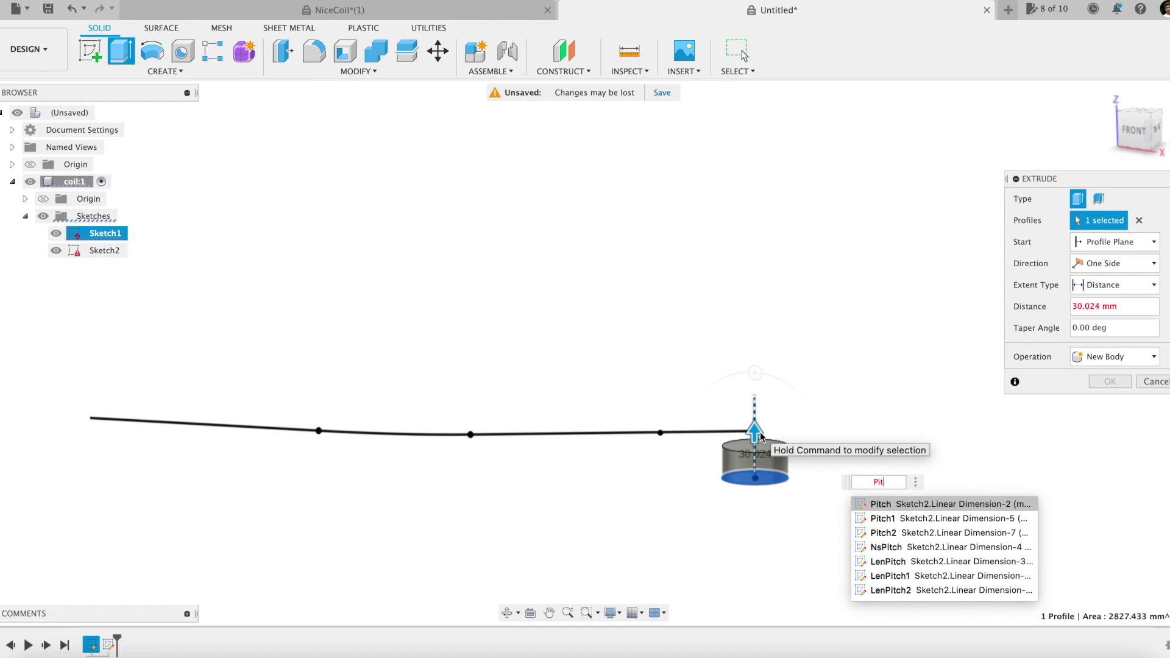
key("Down")
key("Return")
type("+")
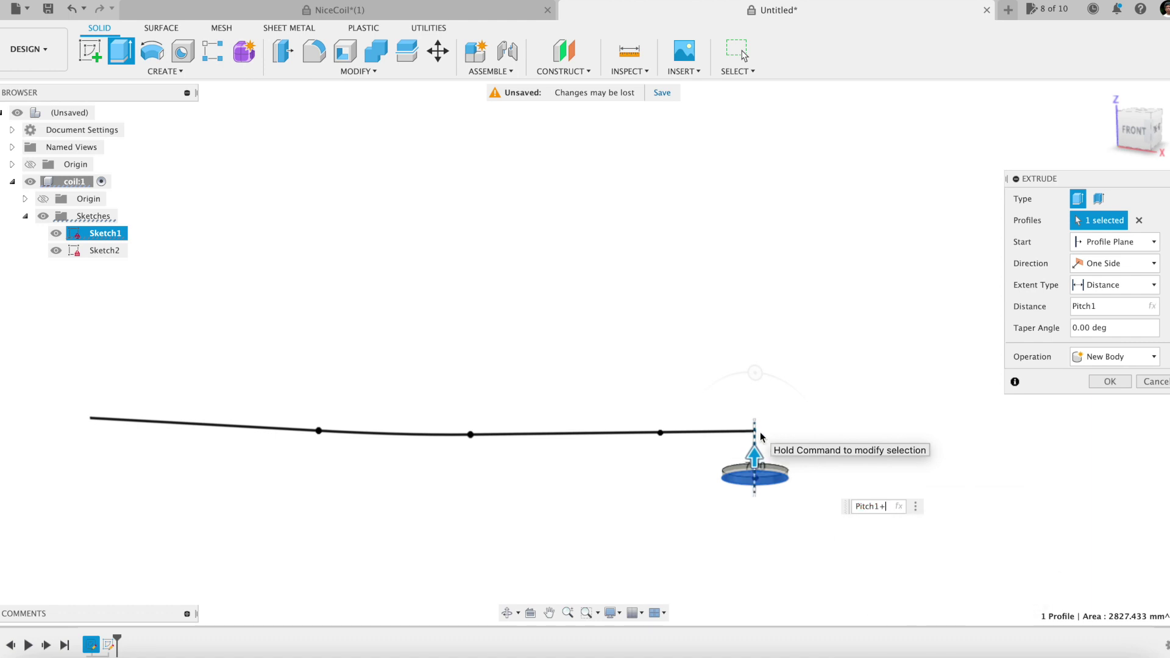
type("Pi")
key("Down")
key("Down")
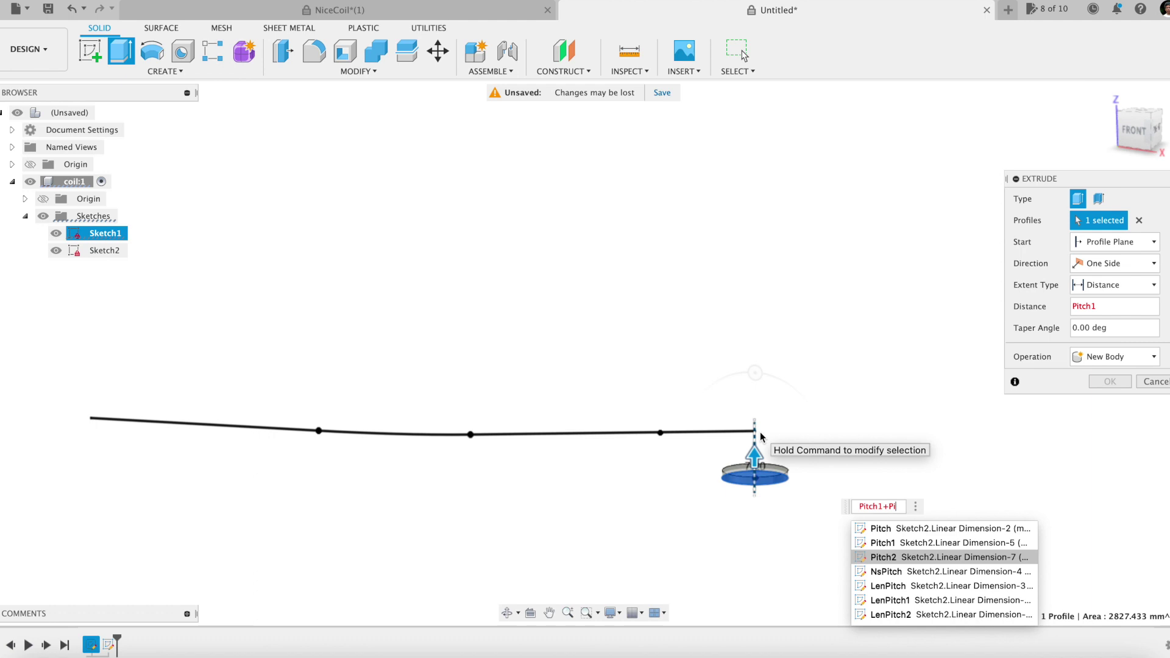
key("Return")
type("+Pi")
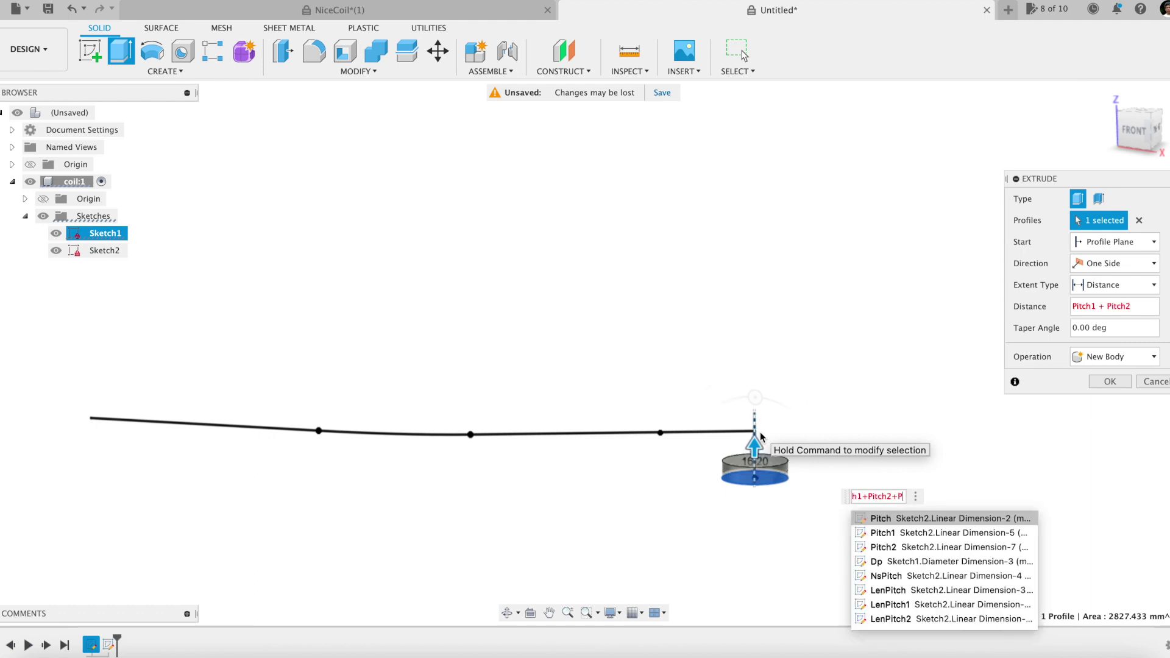
key("Down")
key("Down")
key("Down")
key("Return")
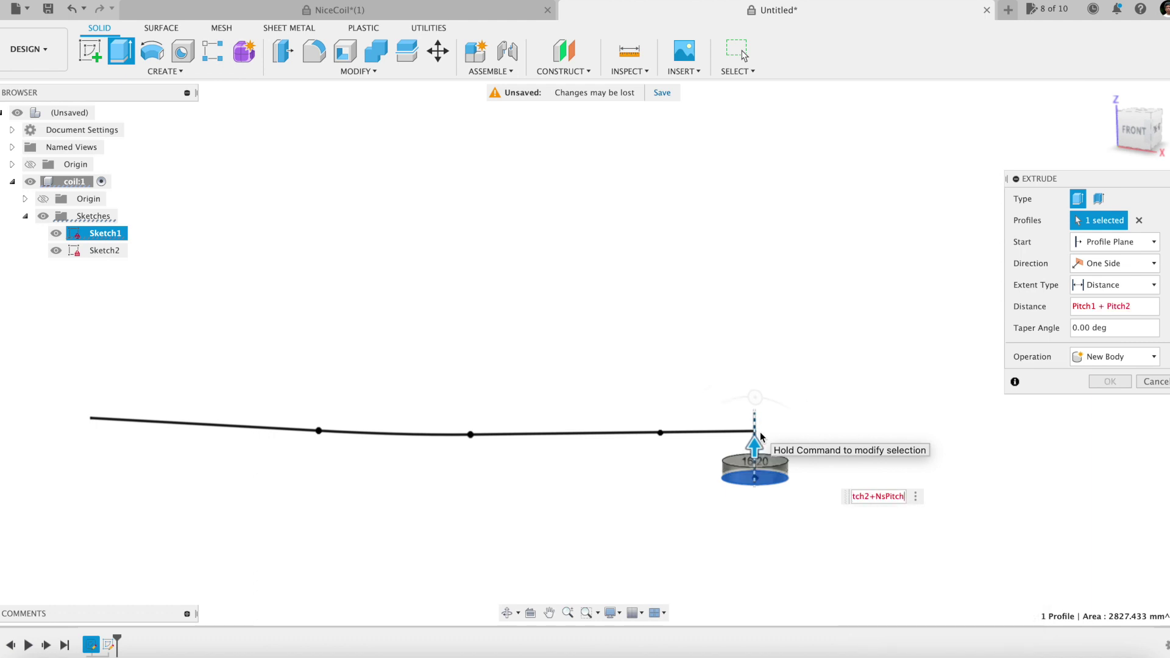
key("Return")
key("Return")
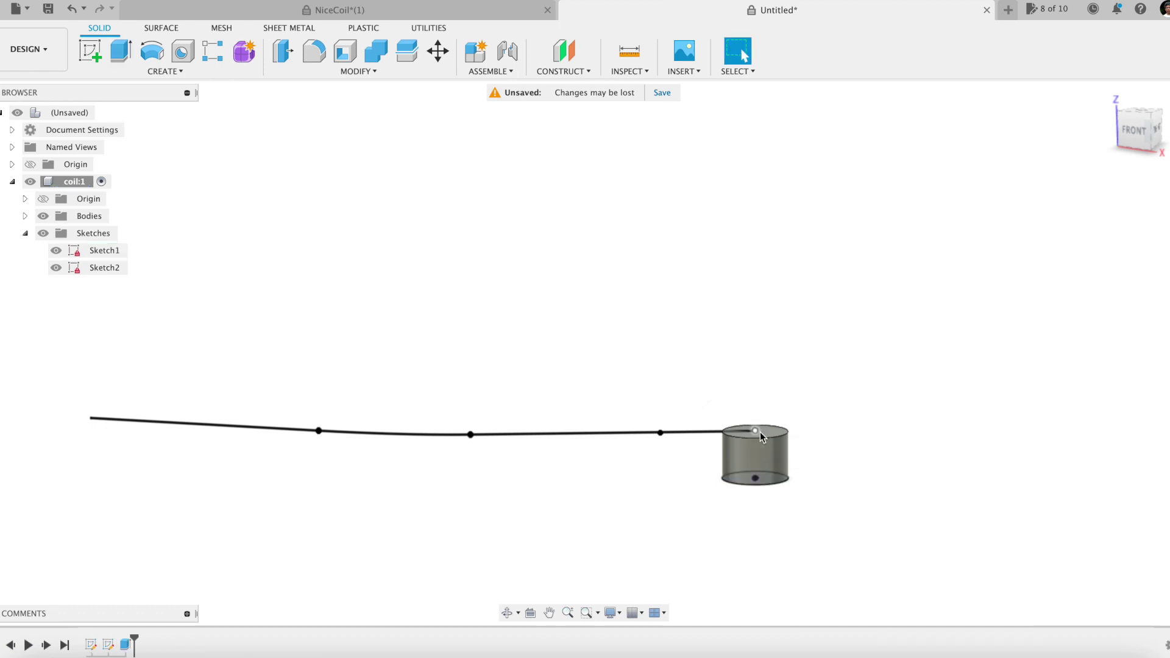
left_click(176, 70)
- Emboss the Sketch2 strip onto the cylinder's side face at -1 mm depth
left_click(121, 239)
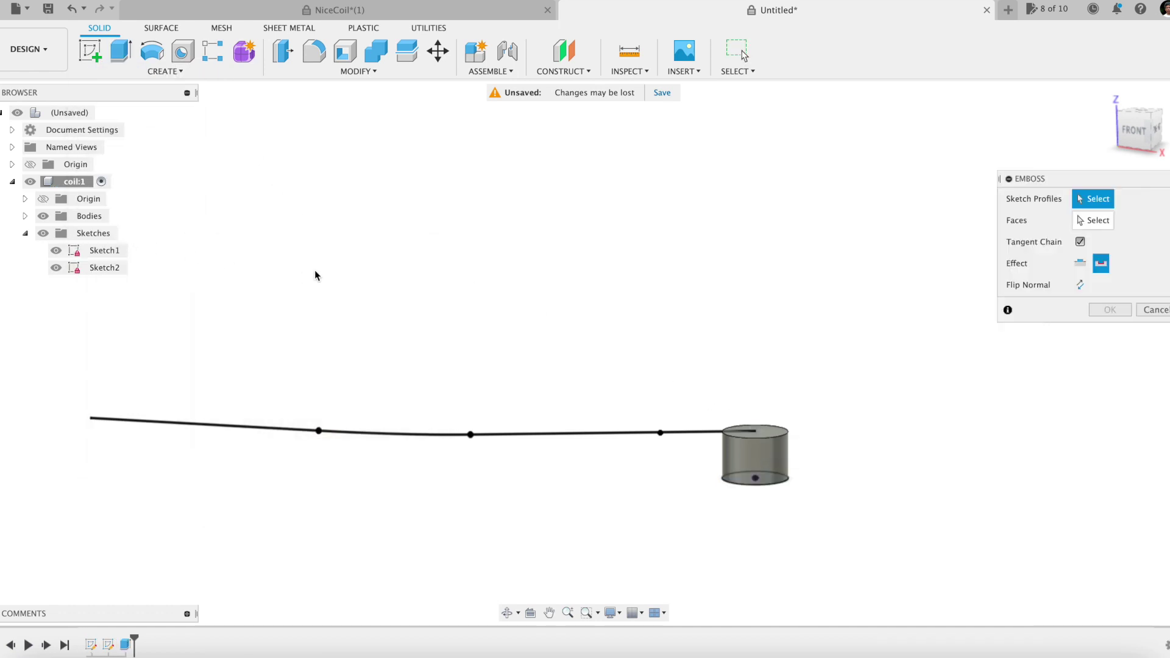
scroll(567, 397, "up", 3)
middle_click_drag(574, 400, 593, 353)
scroll(552, 378, "up", 4)
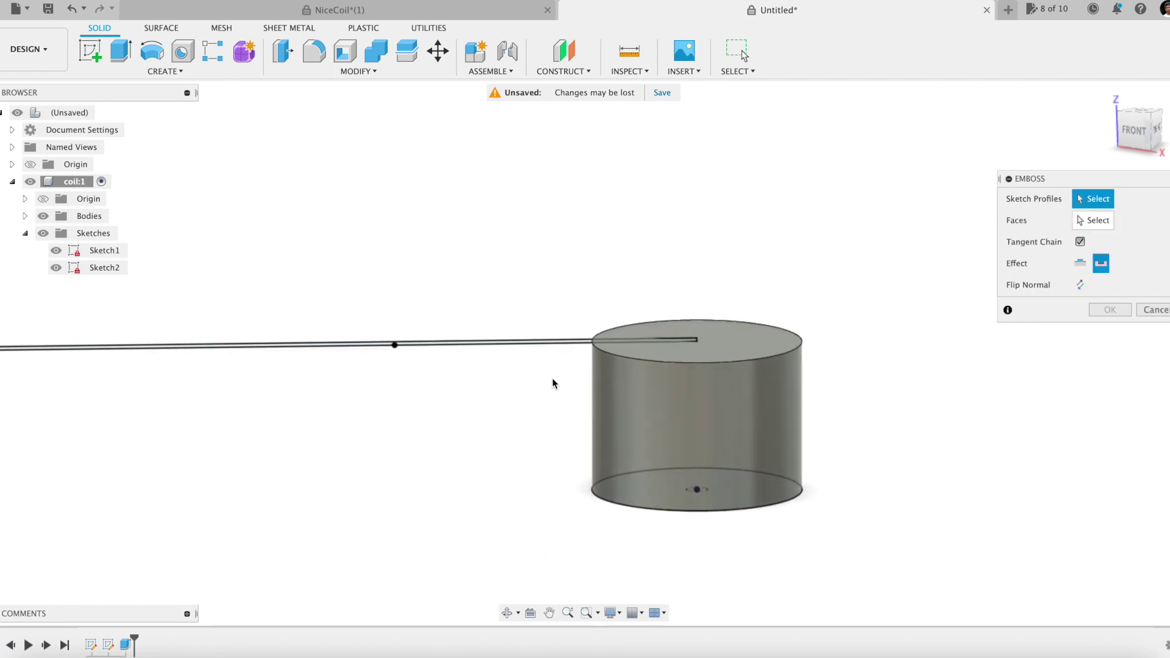
left_click(559, 332)
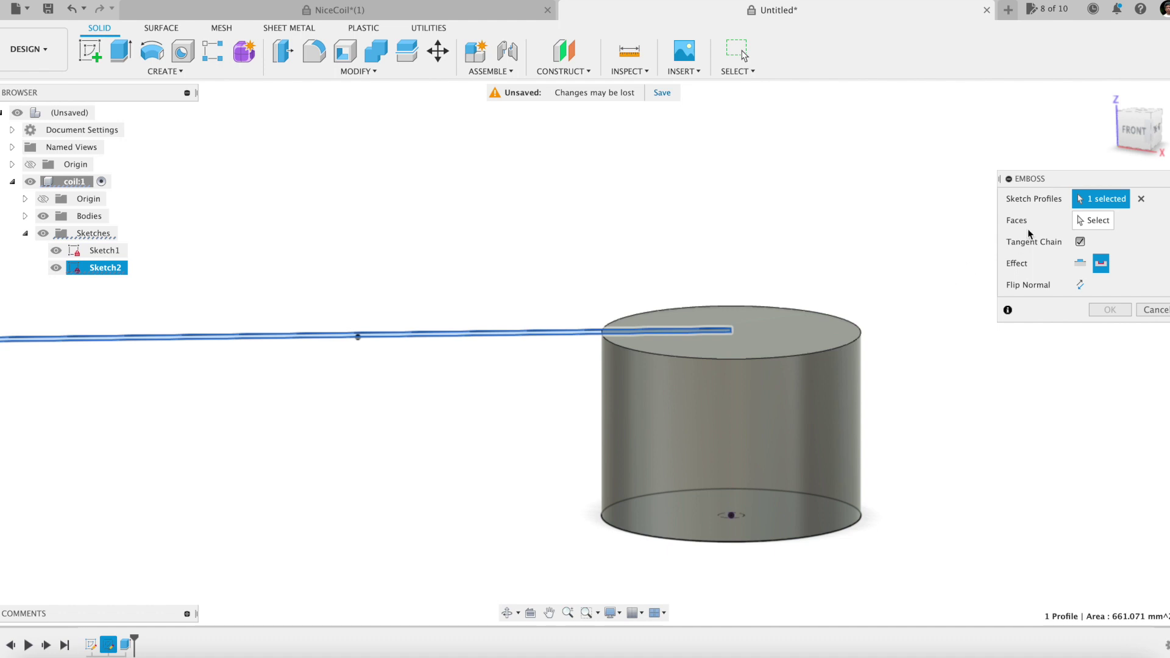
left_click(1080, 220)
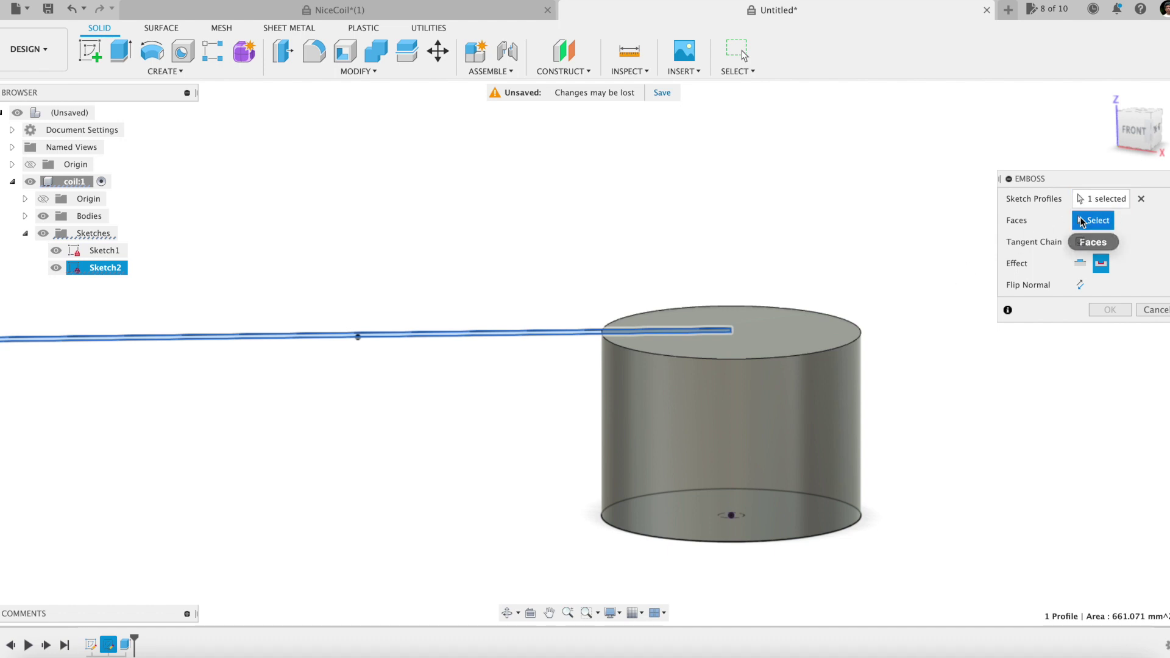
left_click(792, 448)
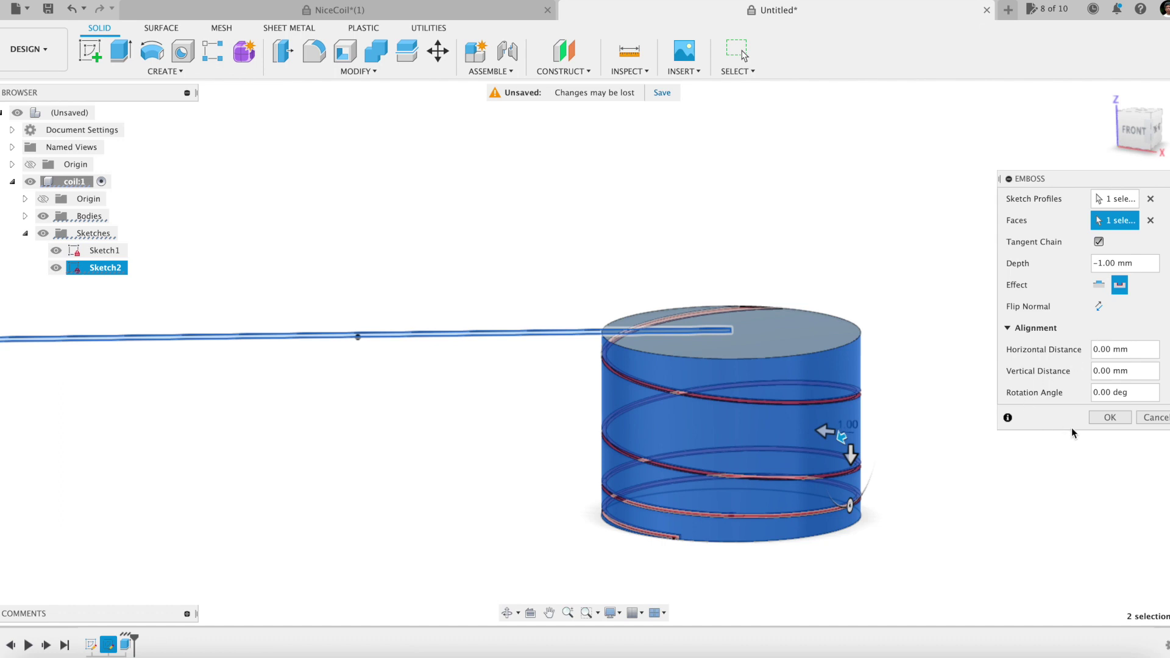
left_click(1106, 419)
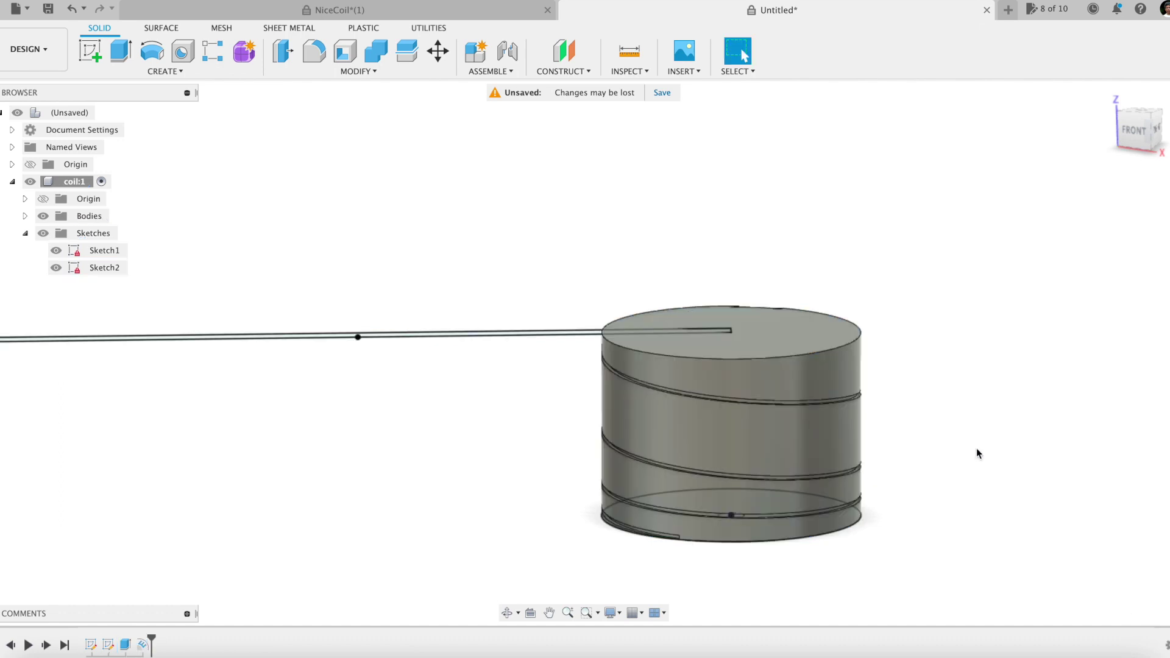
left_click(214, 71)
- Pipe along the helical groove with section size Dp as a New Body
left_click(135, 363)
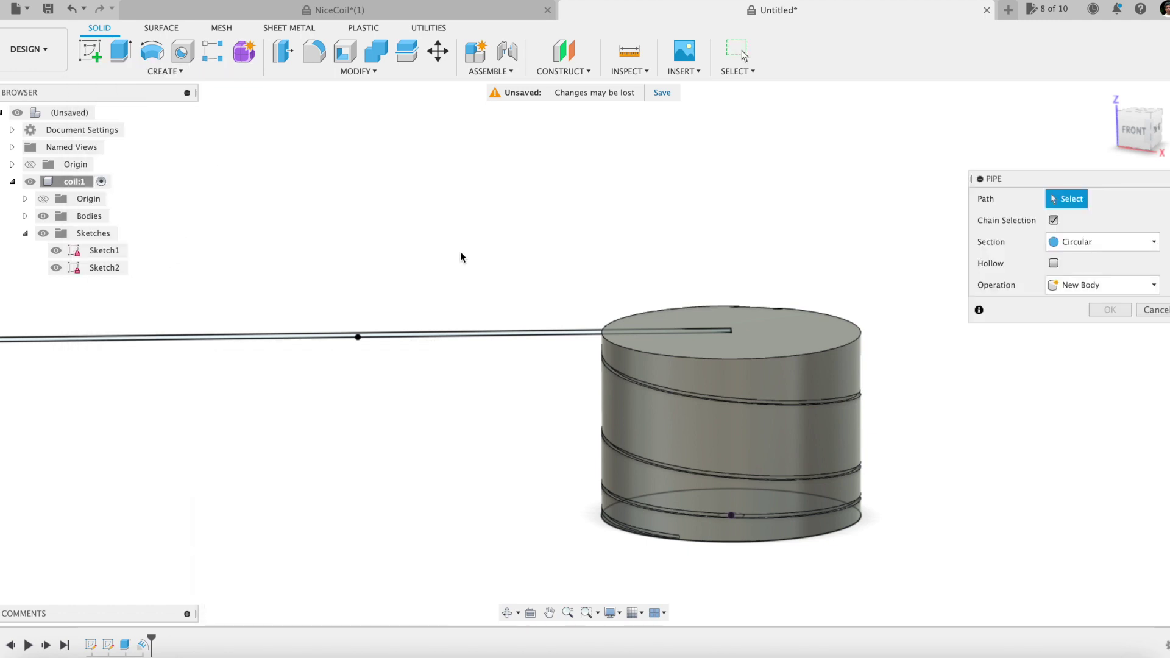
middle_click_drag(463, 253, 297, 229)
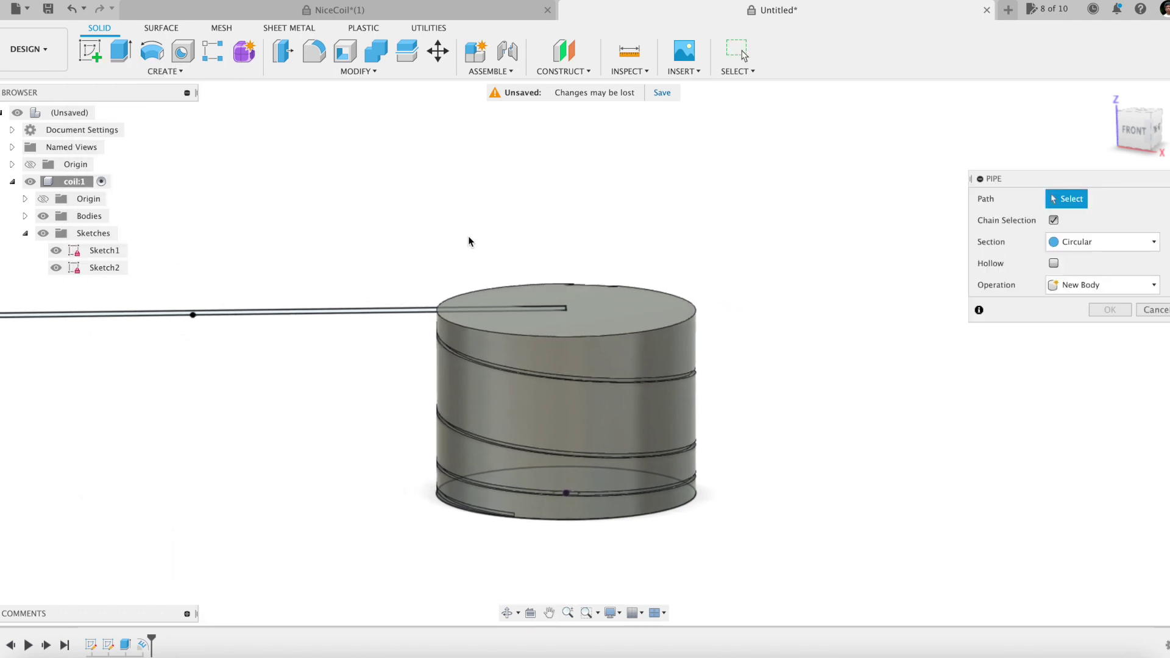
scroll(548, 286, "up", 5)
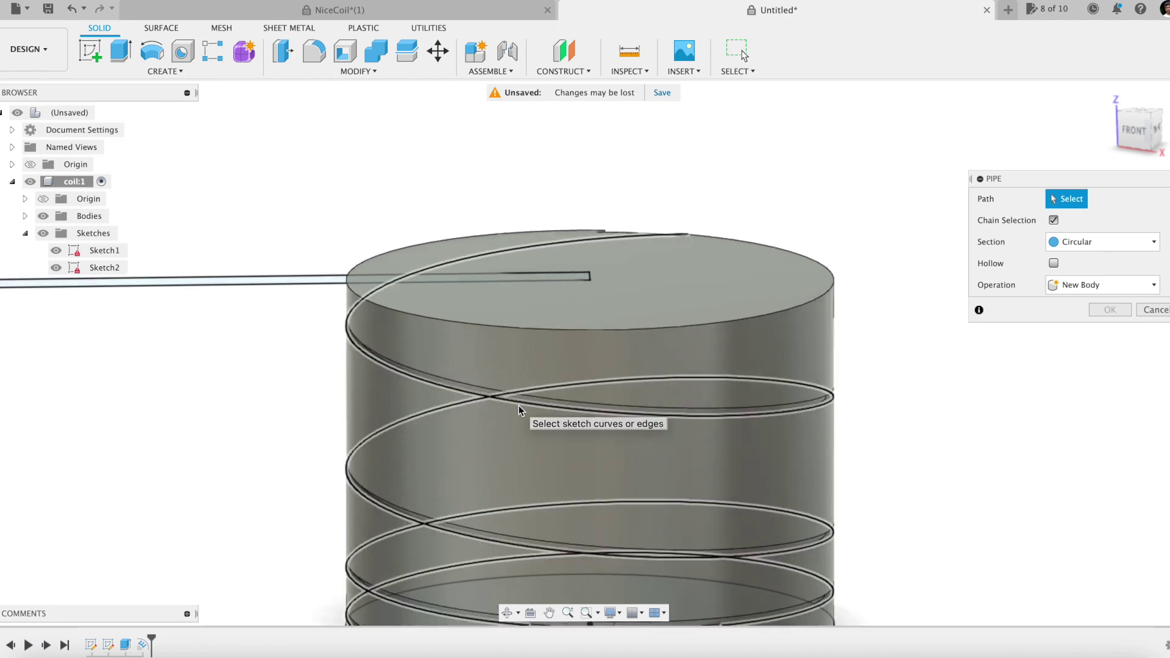
left_click(518, 404)
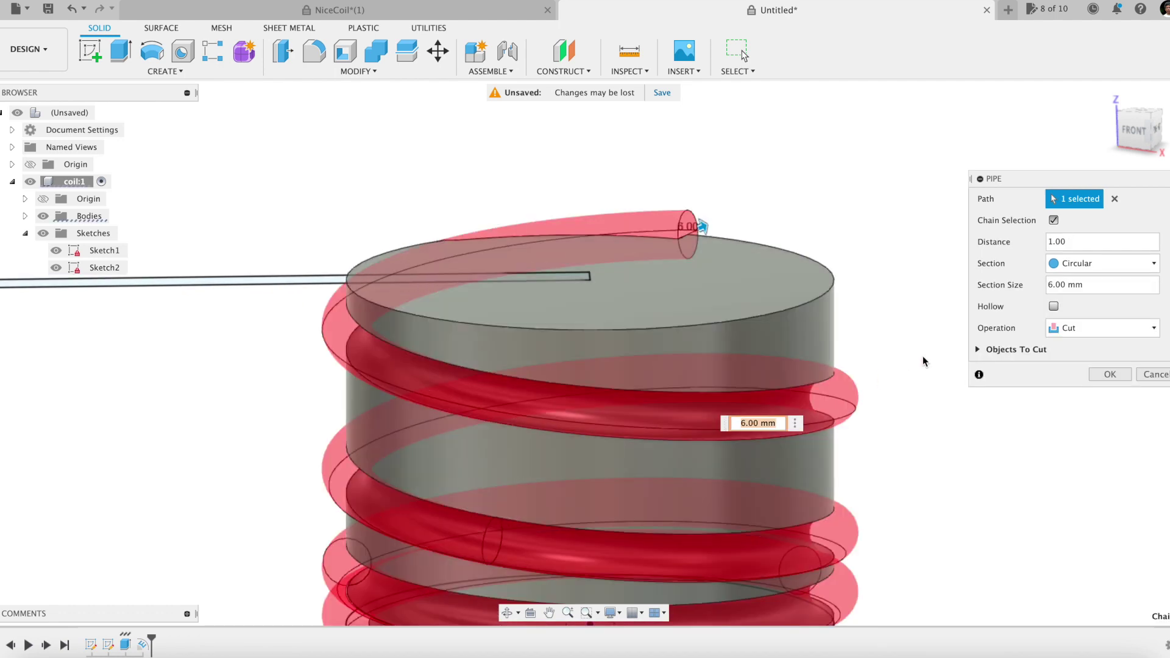
left_click(1049, 284)
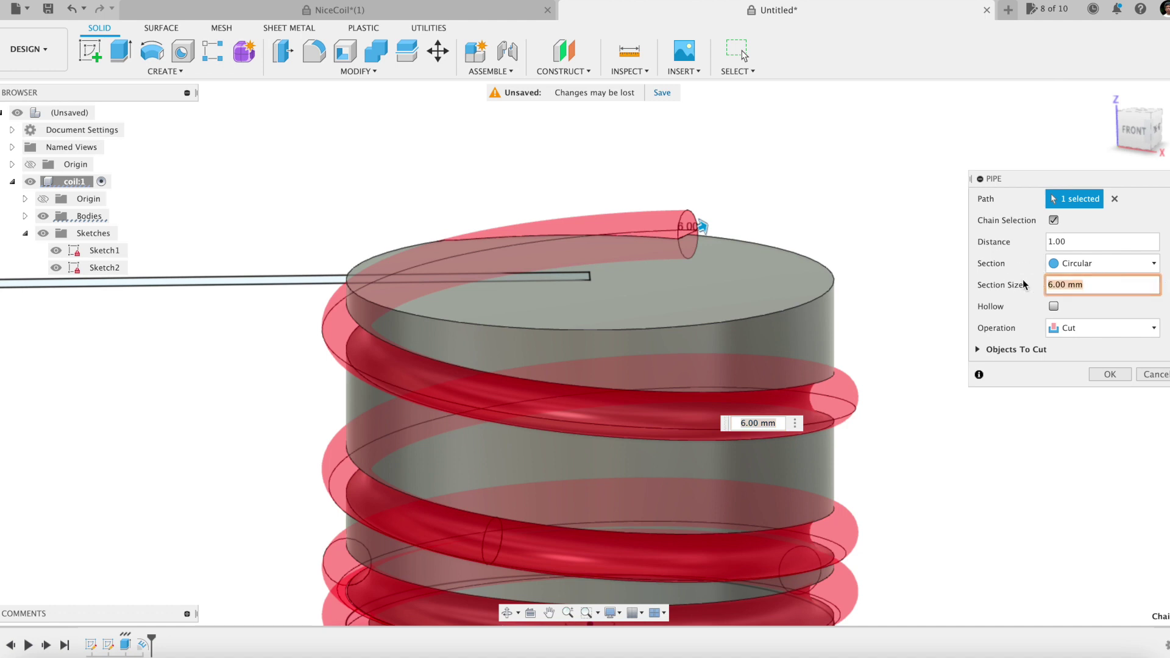
type("Dp")
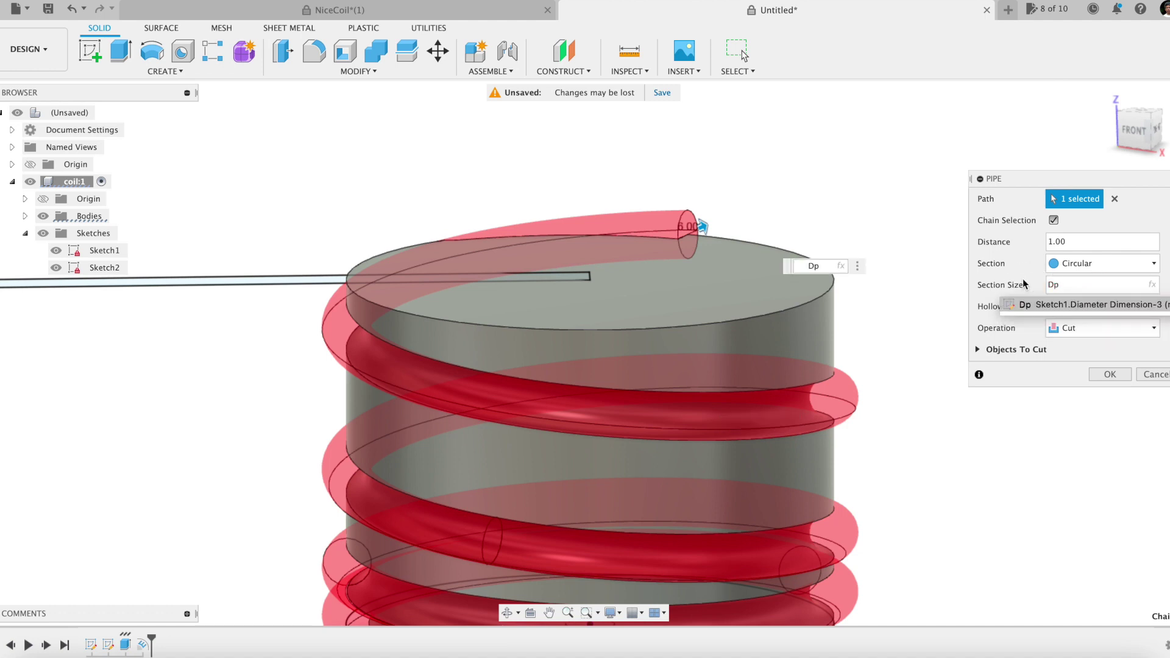
left_click(1072, 307)
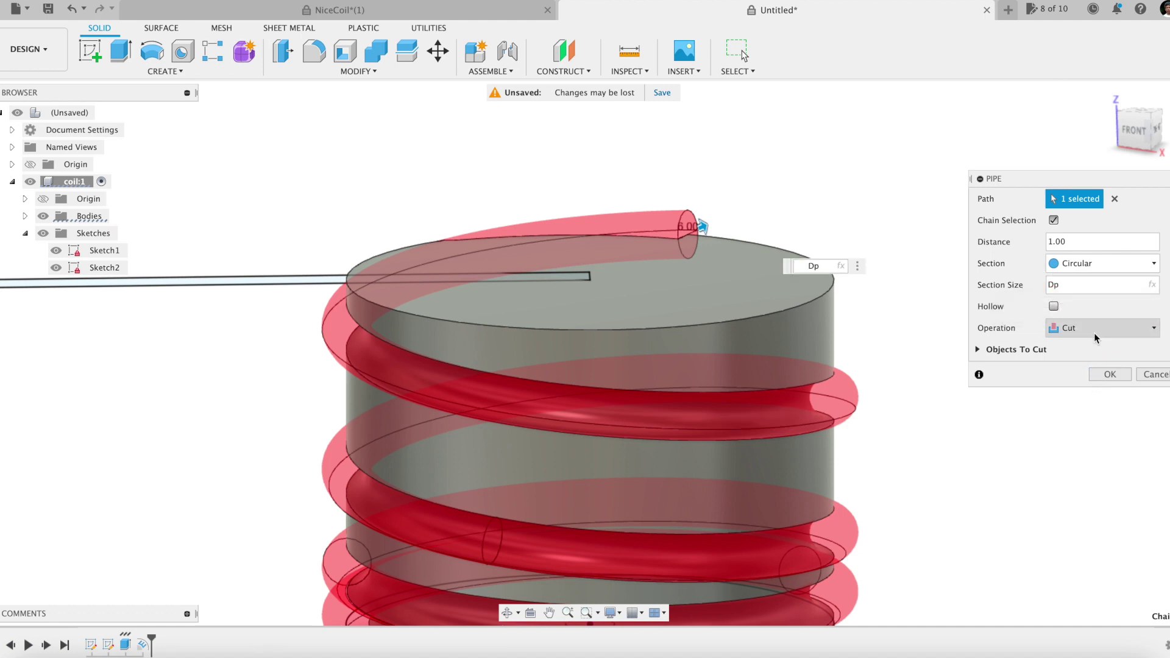
left_click(1094, 329)
left_click(1084, 396)
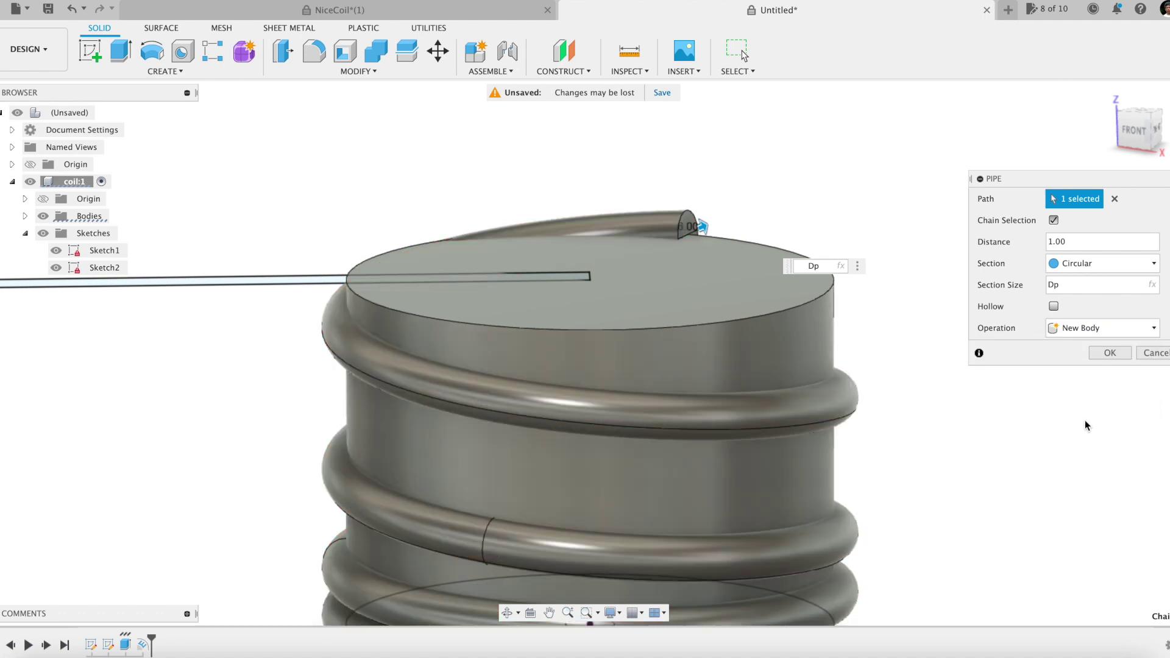
left_click(1110, 353)
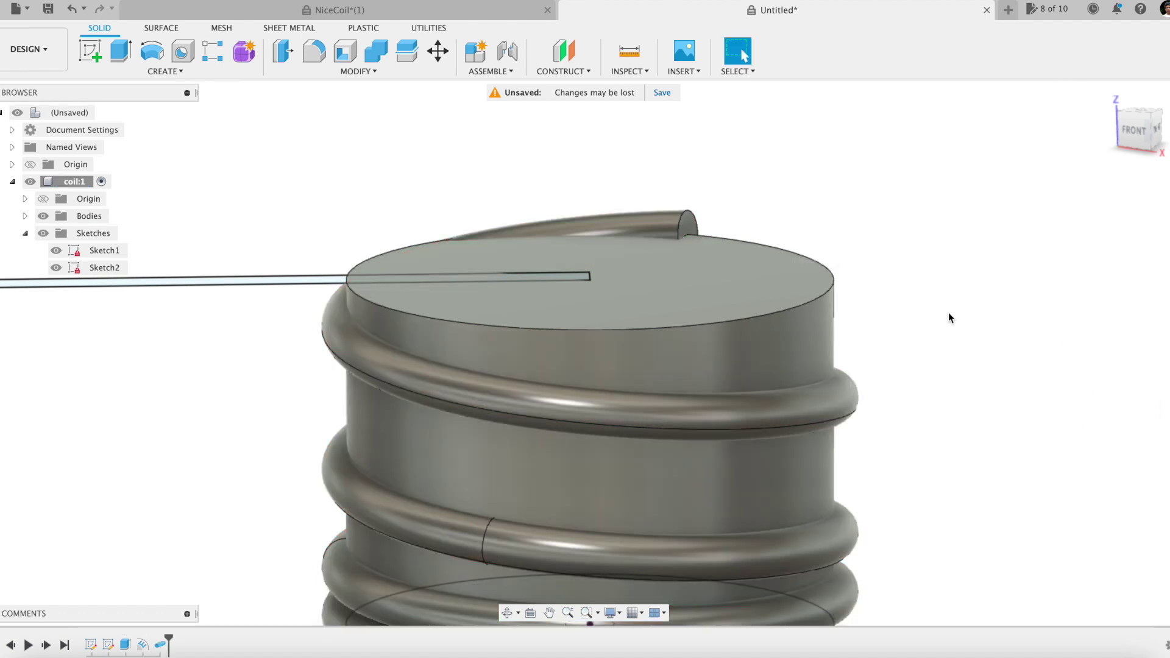
- Hide cylinder Body1 so only the coil shows, then start a new sketch
left_click(25, 216)
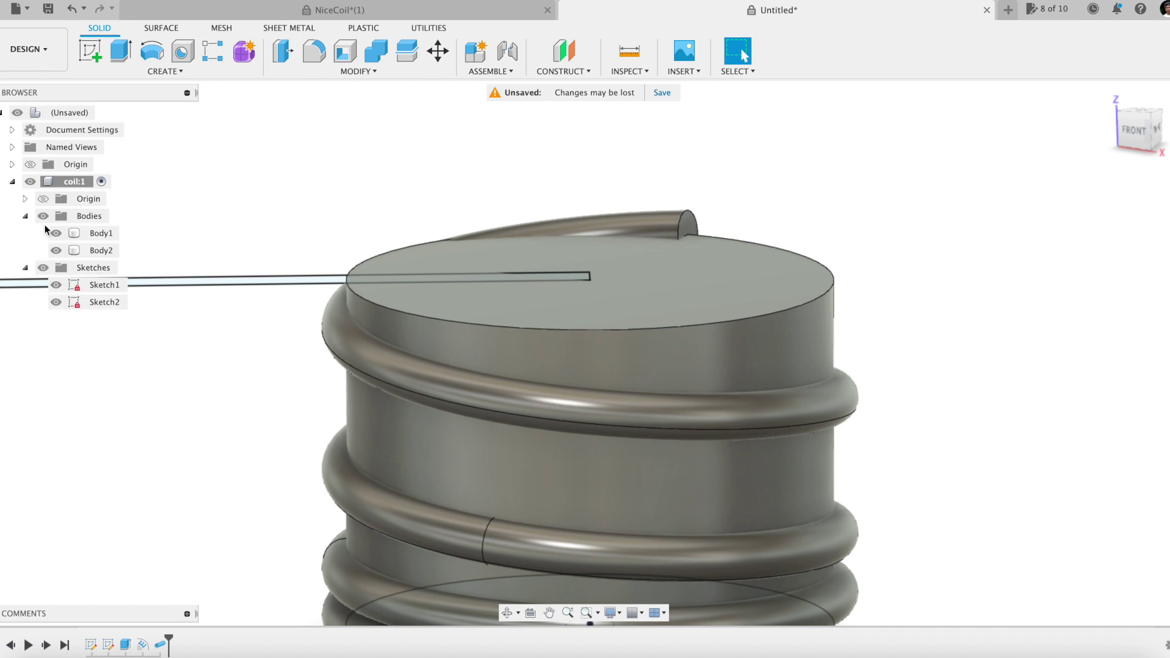
left_click(56, 234)
left_click(56, 233)
scroll(280, 203, "down", 3)
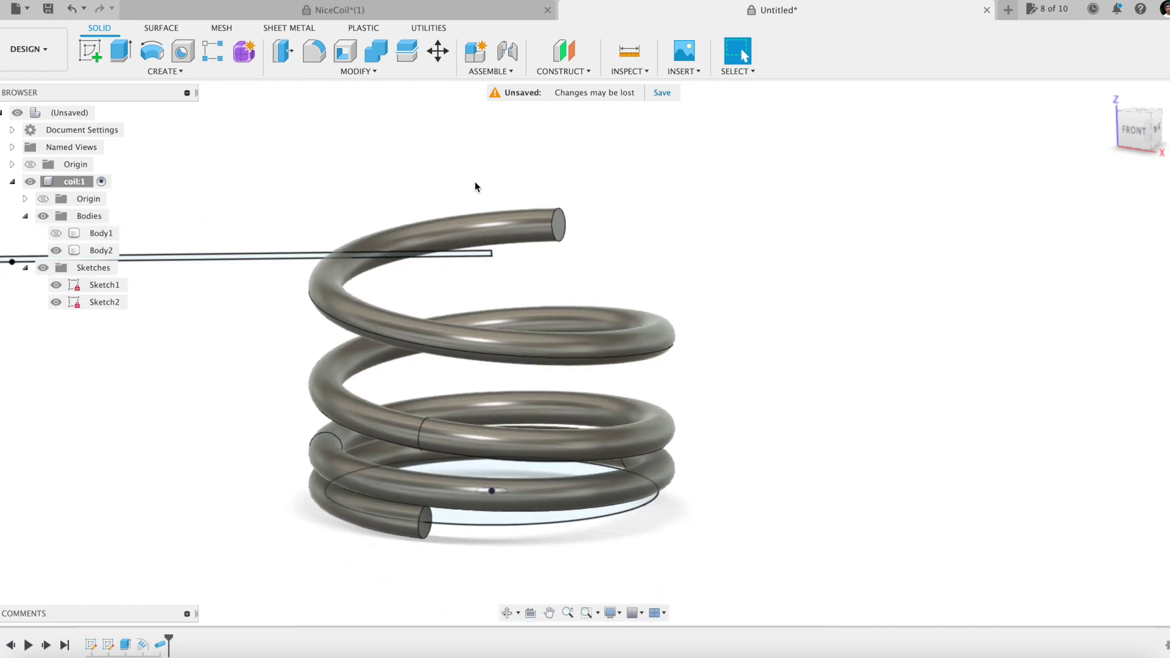
middle_click_drag(474, 181, 455, 186, "shift")
left_click_drag(455, 186, 433, 183)
key("Escape")
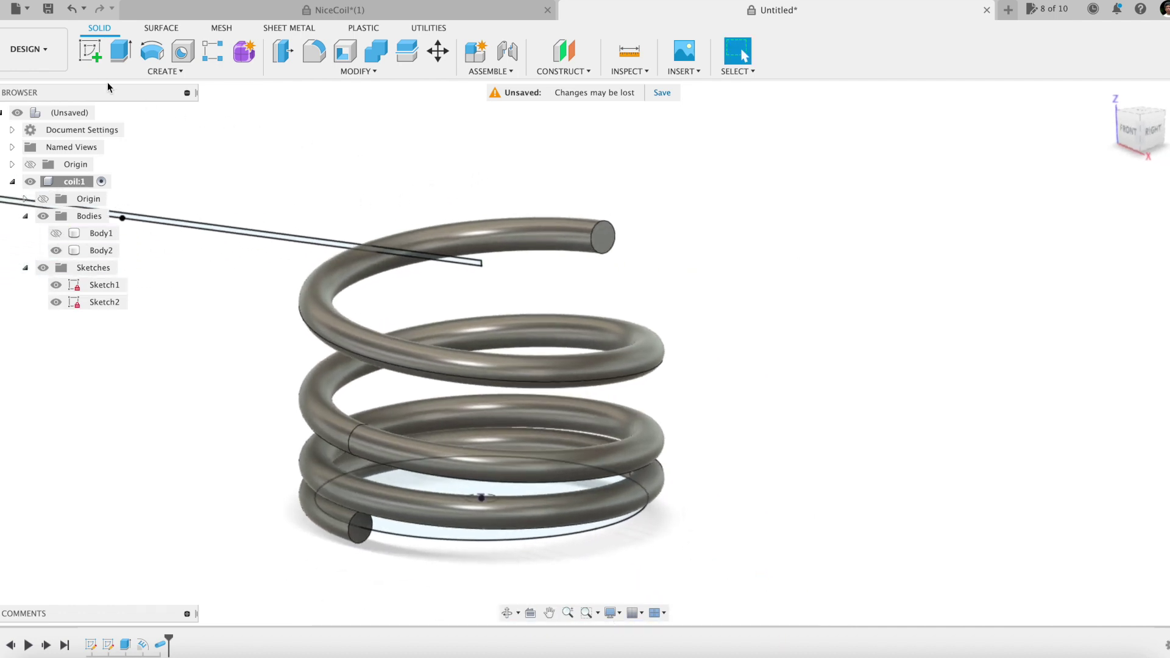
left_click(93, 53)
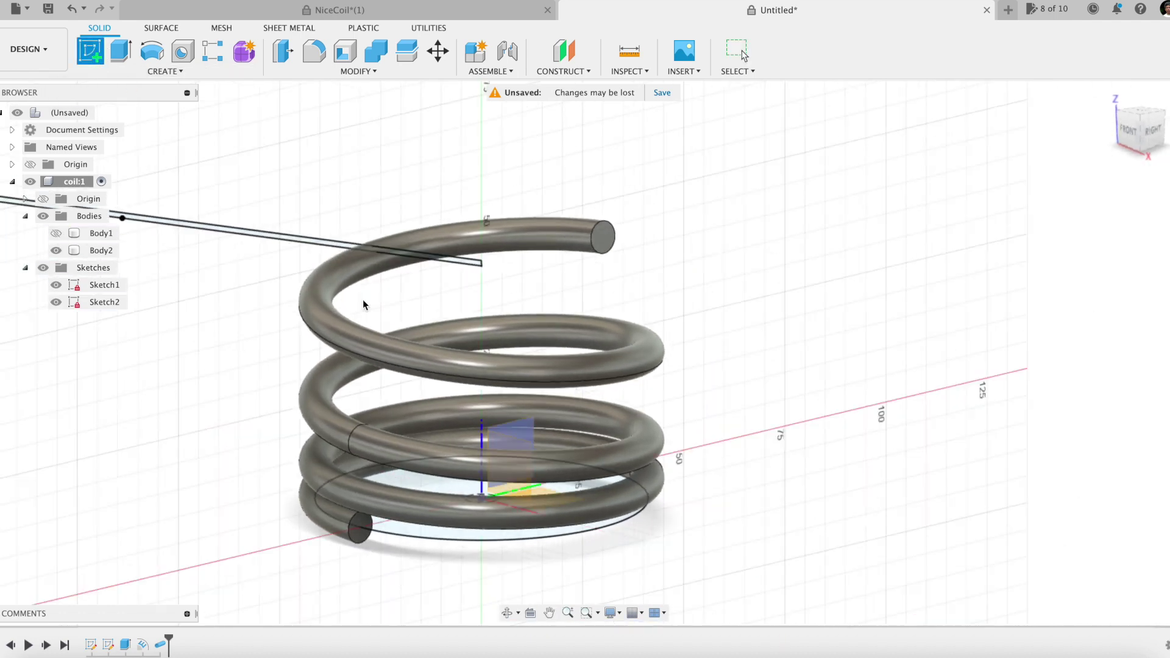
- Sketch on the vertical origin plane and project the helix end point
left_click(531, 433)
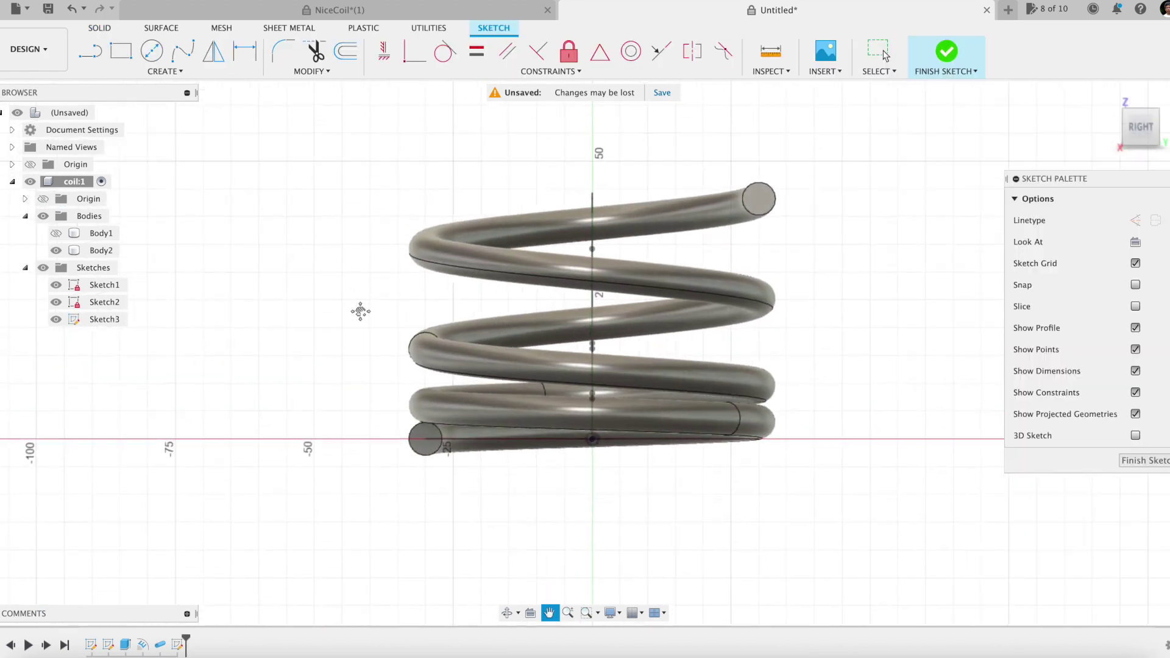
left_click_drag(373, 304, 515, 210)
key("Escape")
left_click(622, 347)
scroll(611, 353, "up", 8)
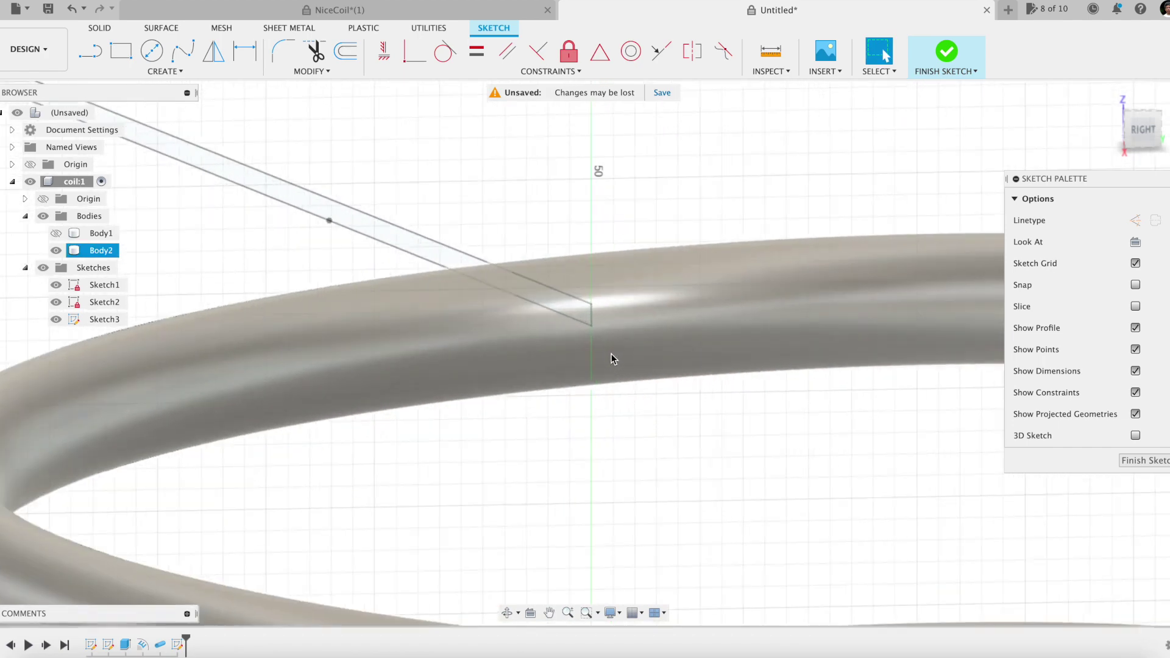
key("p")
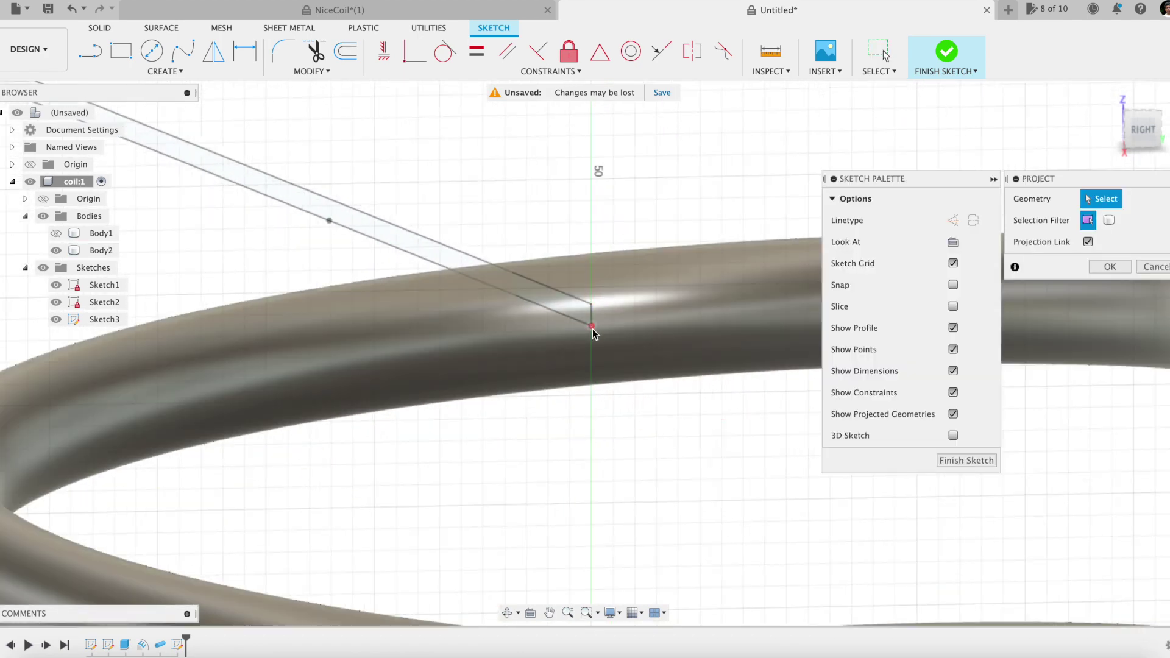
left_click(592, 328)
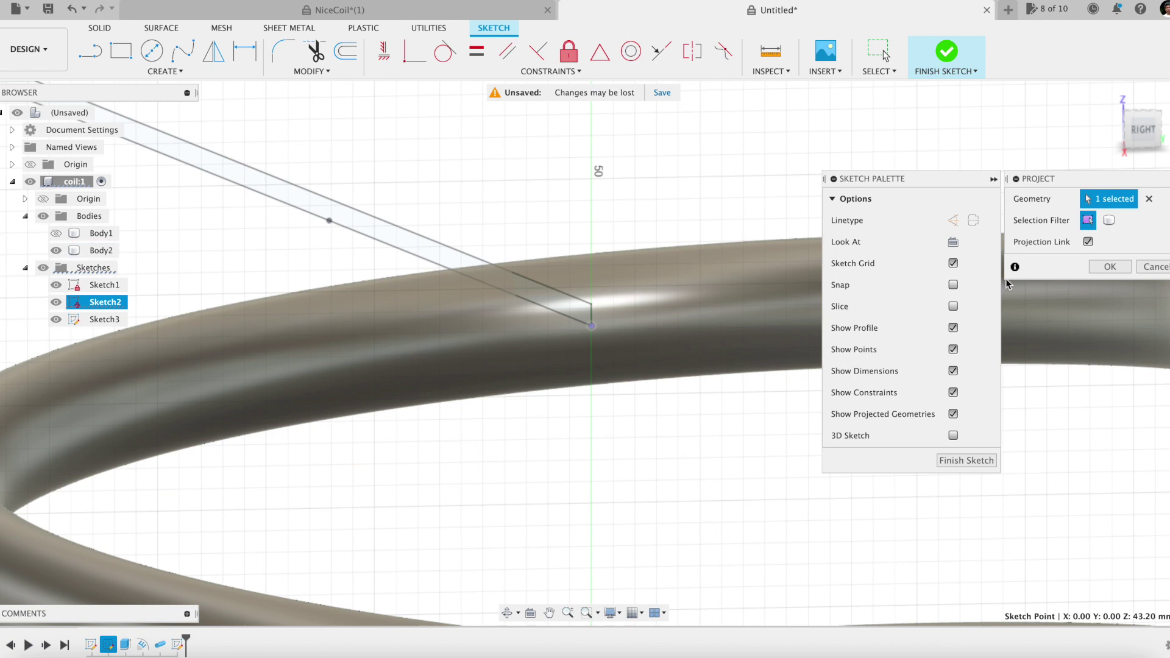
left_click(1109, 267)
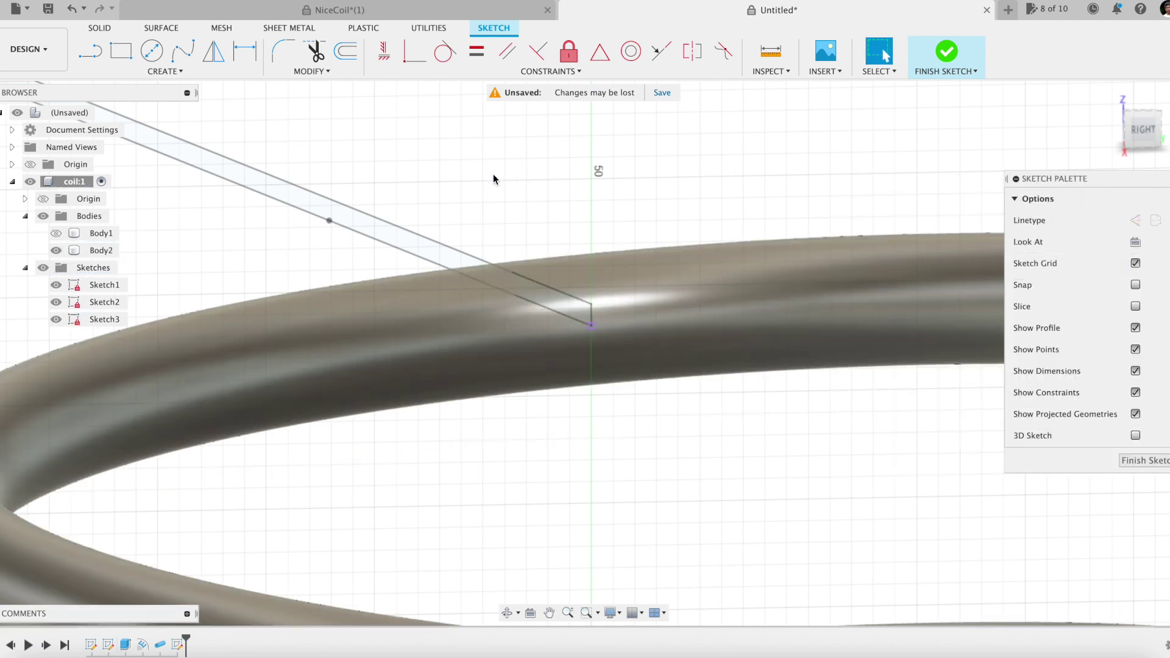
- Draw a horizontal line of length Dc beside the coil end
key("l")
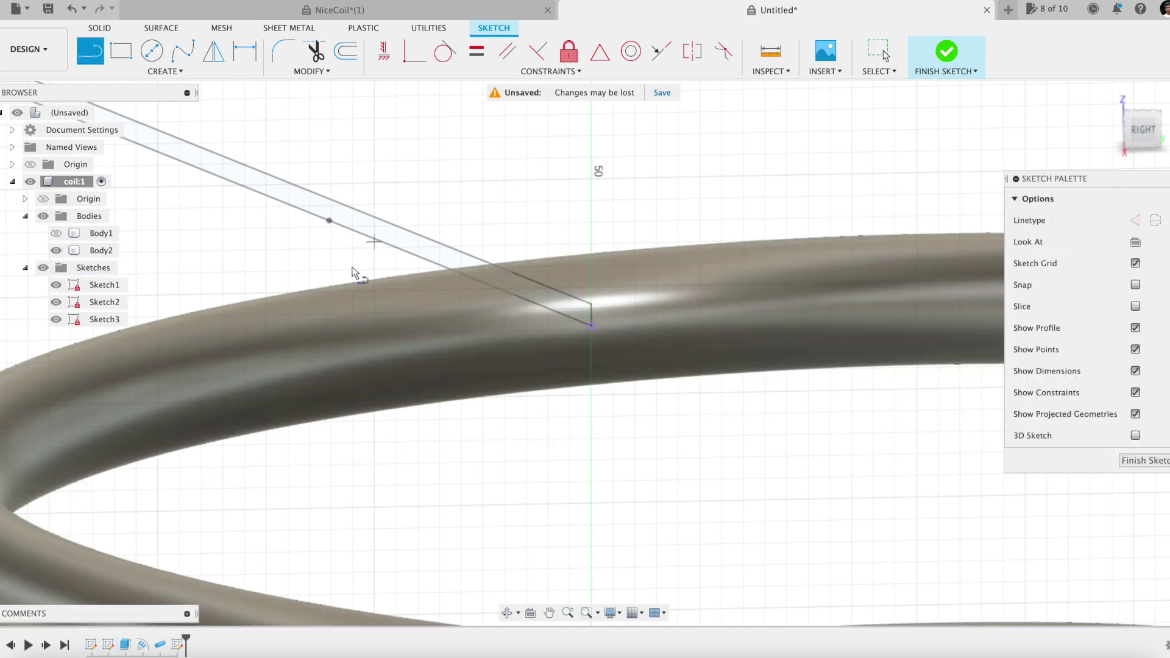
left_click(229, 276)
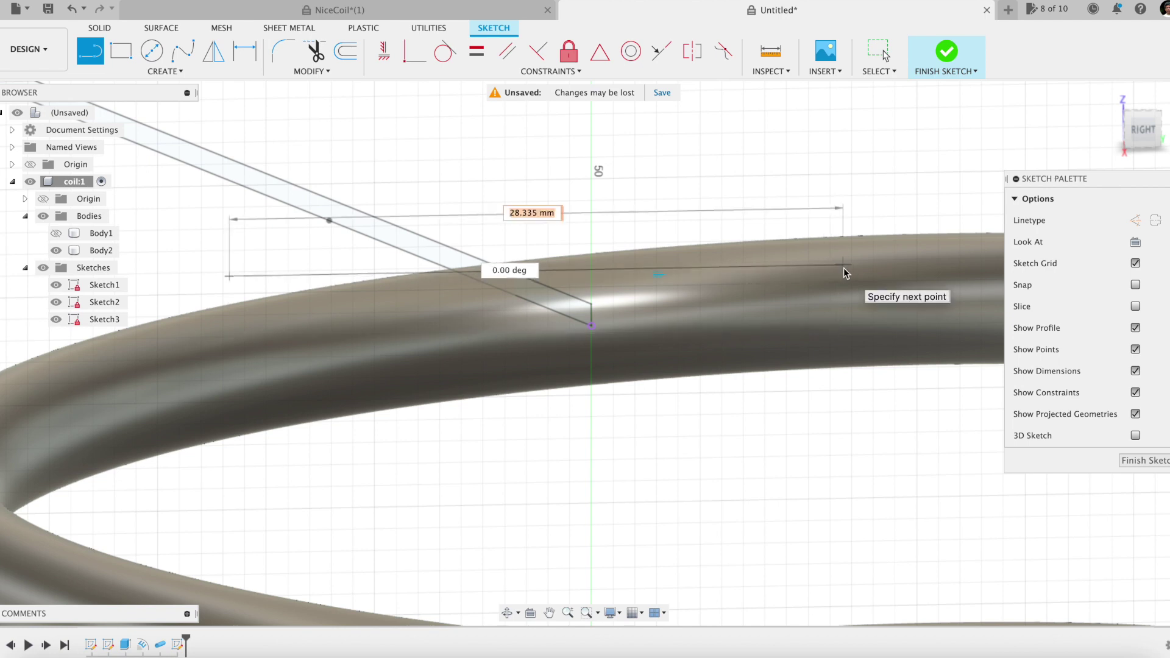
type("Dc")
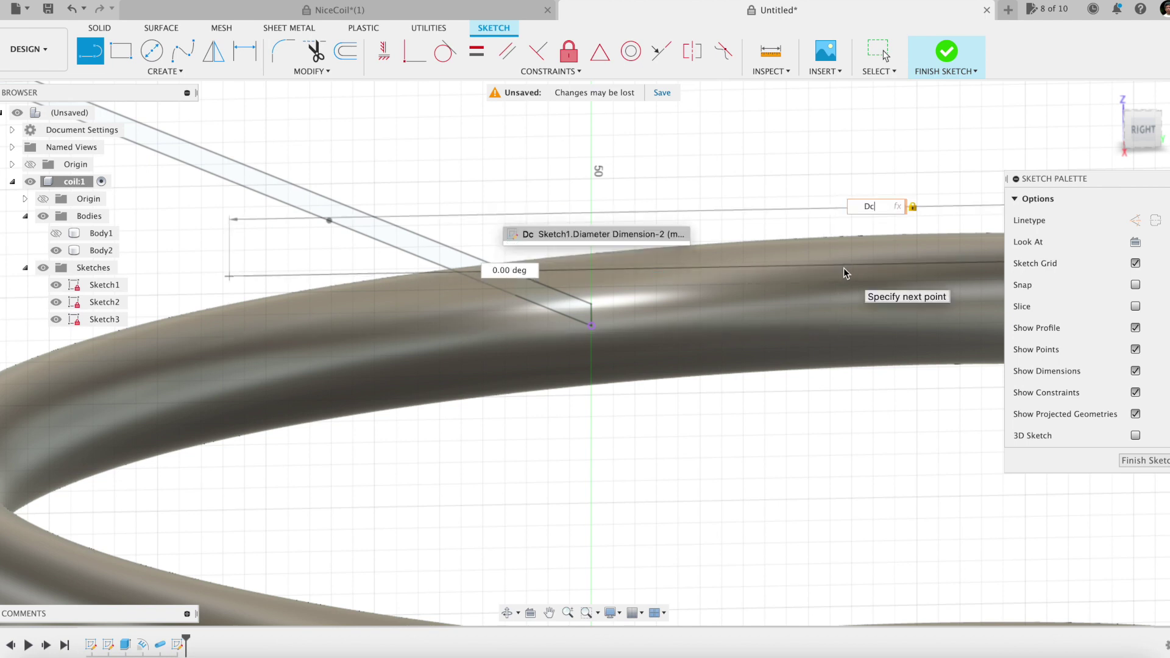
key("Escape")
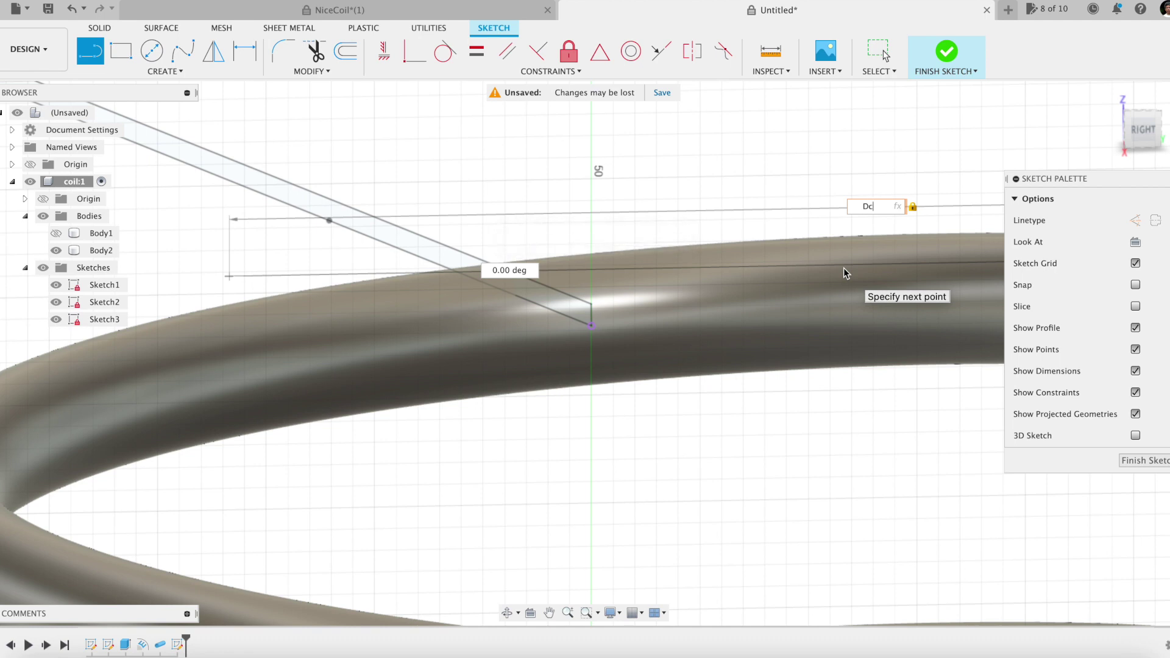
key("Return")
key("Escape")
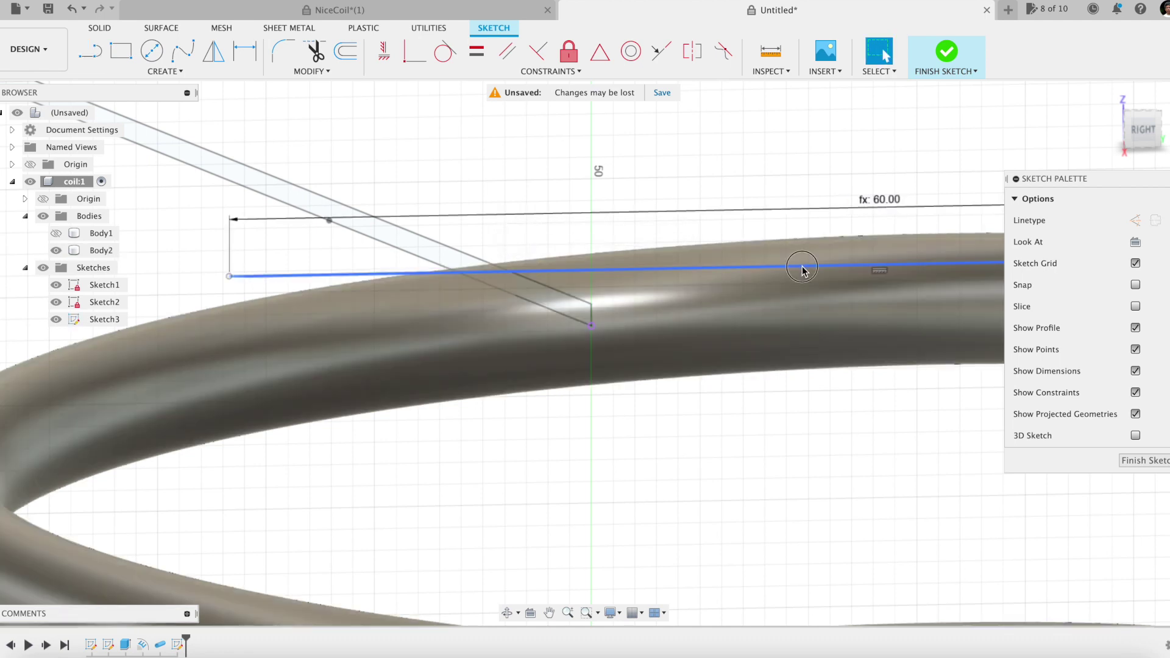
- Make the line a centerline, midpoint-constrain it to the angled line's endpoint, and finish
left_click(801, 269)
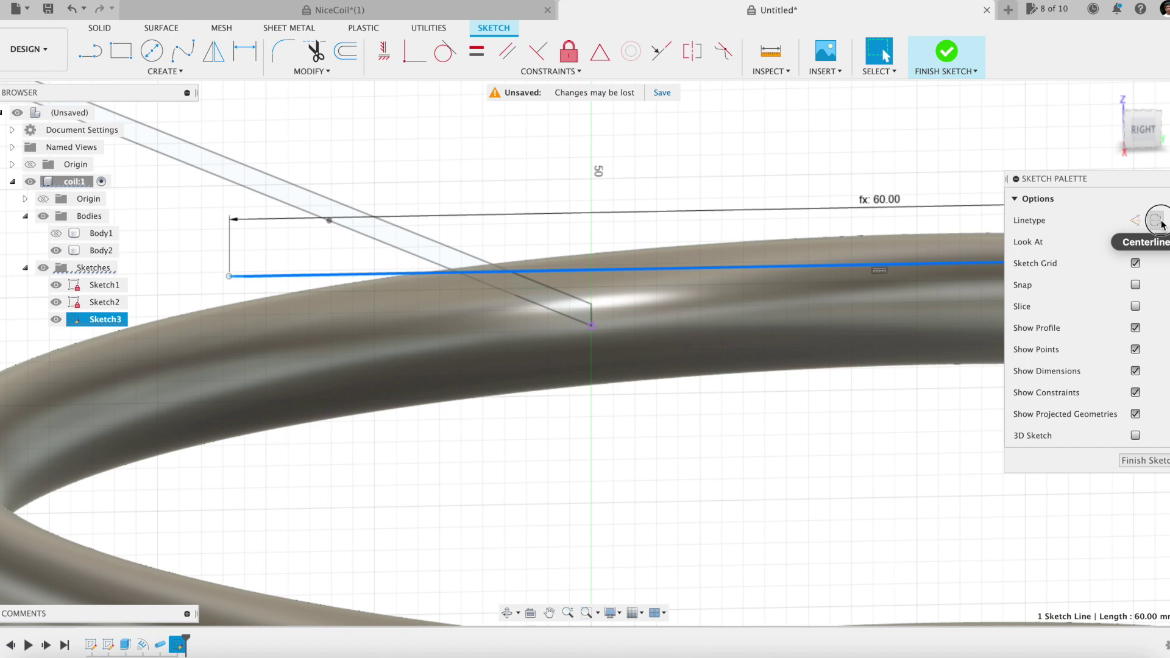
left_click(1156, 220)
left_click(600, 52)
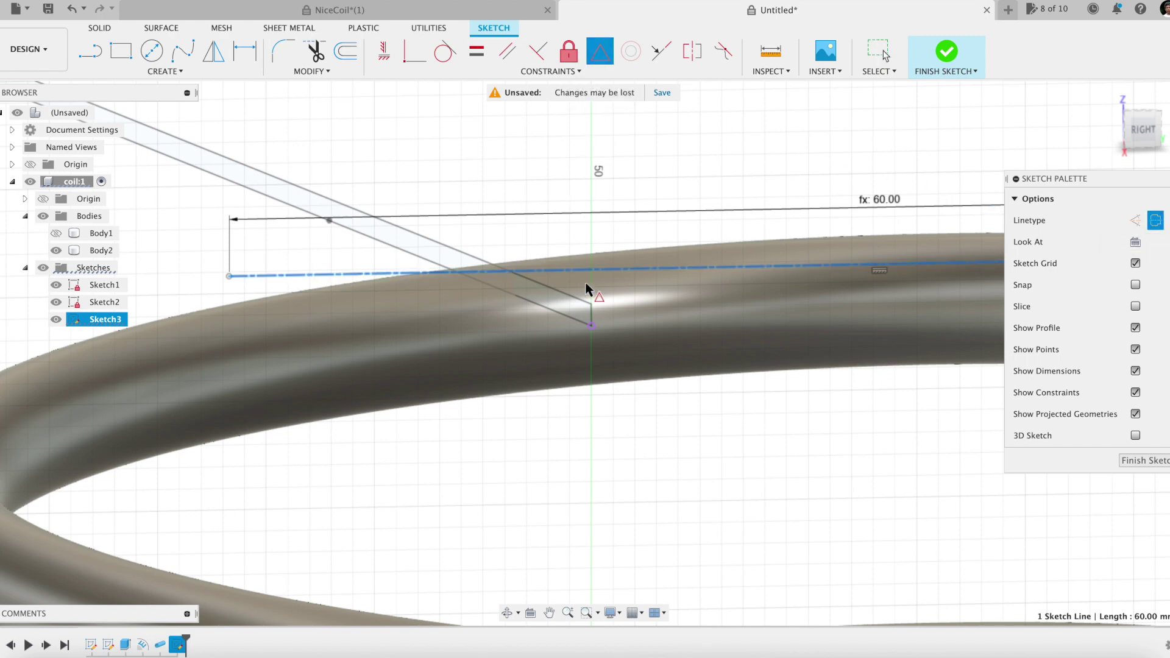
left_click(590, 327)
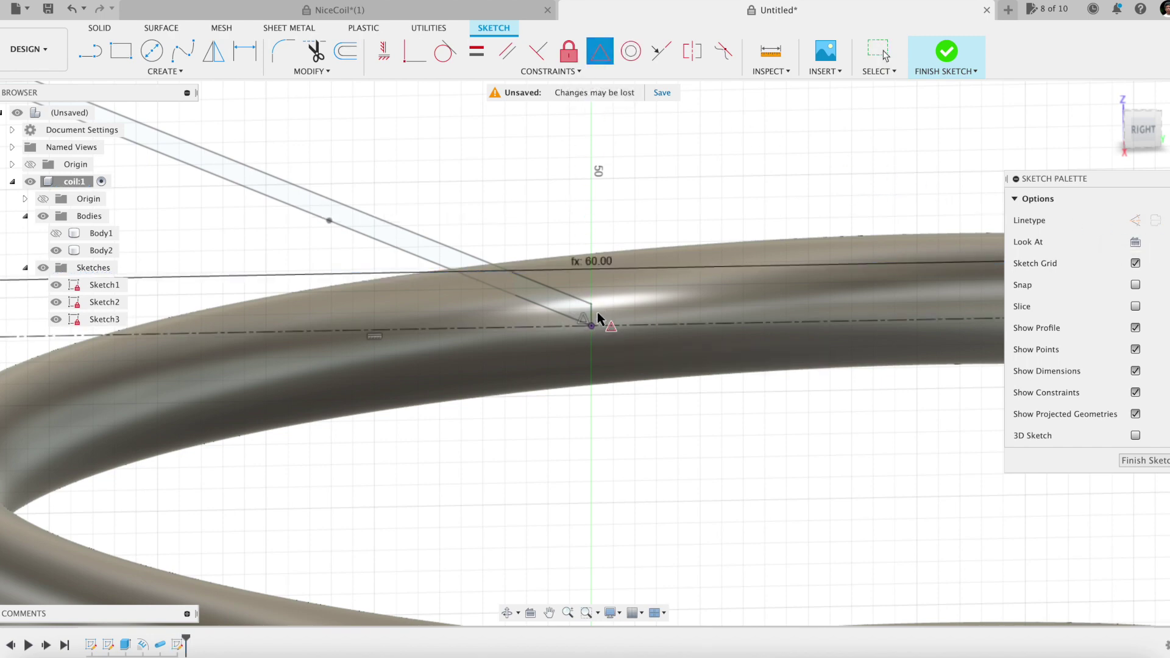
scroll(664, 207, "down", 5)
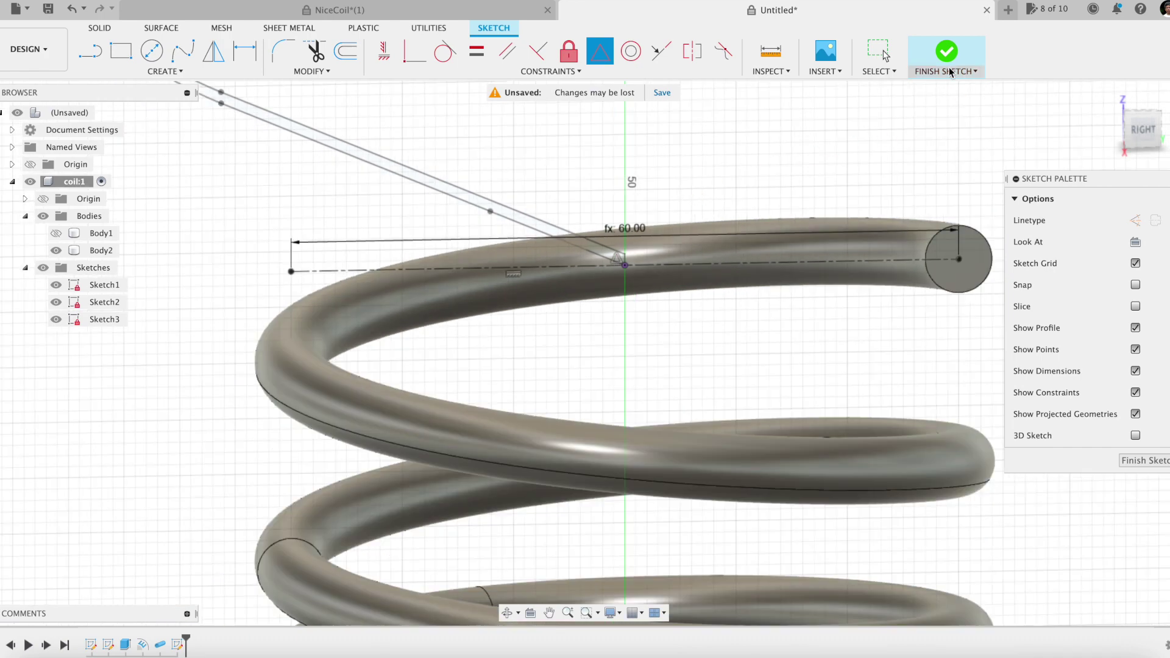
left_click(949, 55)
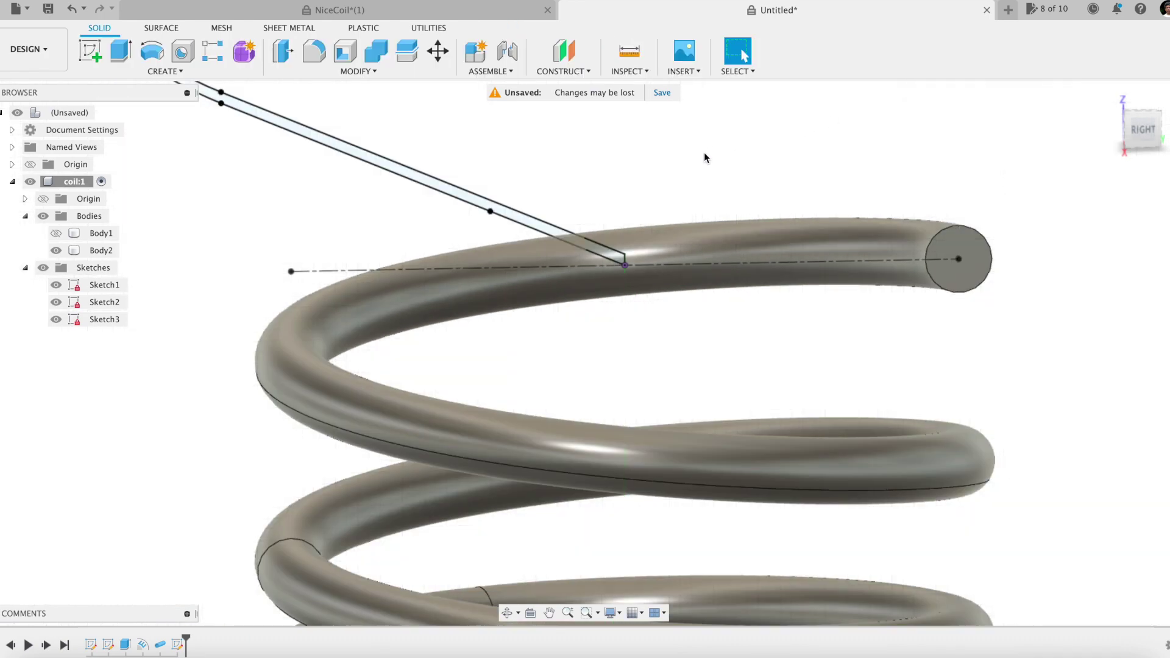
middle_click_drag(705, 154, 733, 168, "shift")
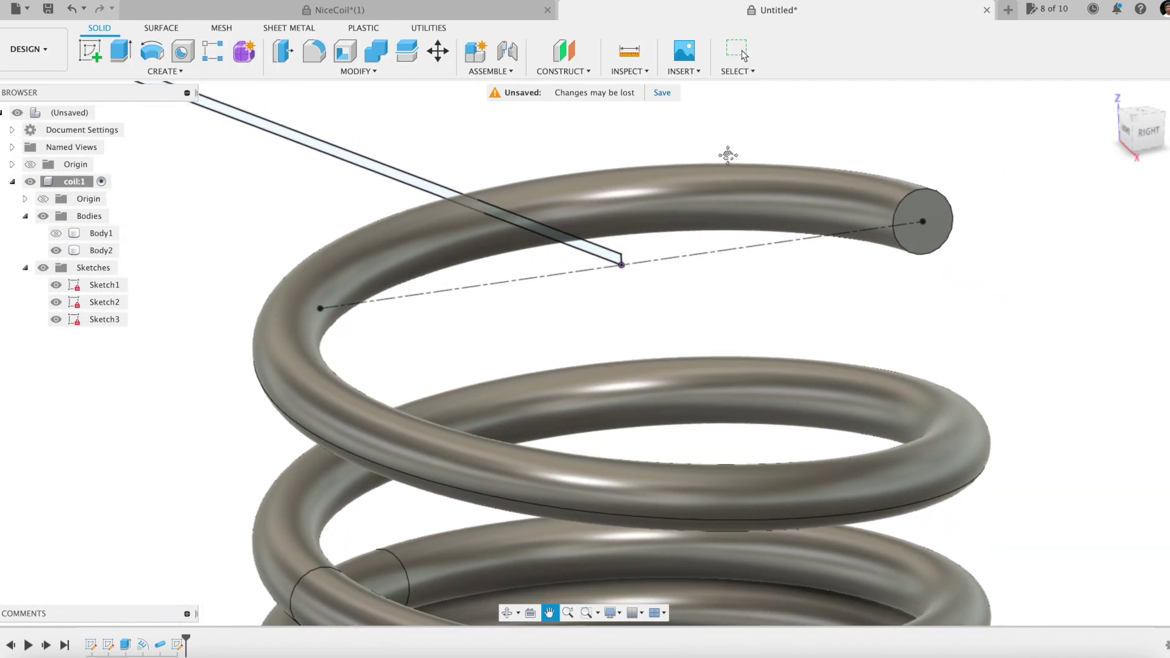
scroll(649, 157, "down", 3)
key("Escape")
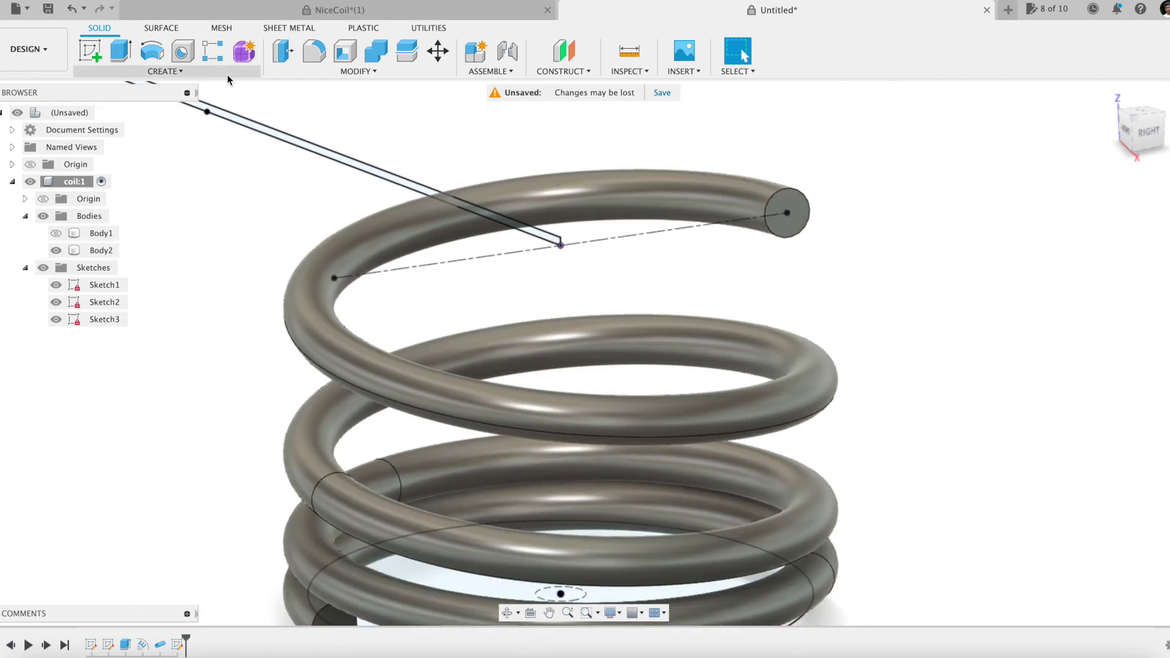
left_click(228, 76)
- Circular-pattern Body2 twice around the dashed centerline, creating Body3
mouse_move(159, 376)
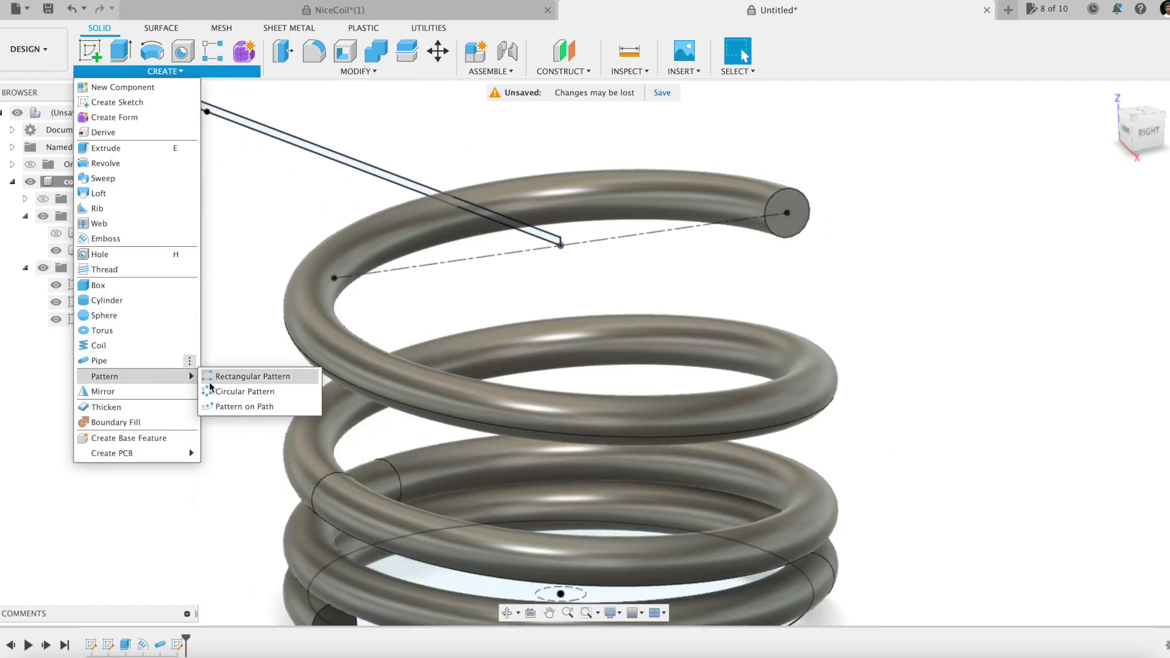
left_click(223, 391)
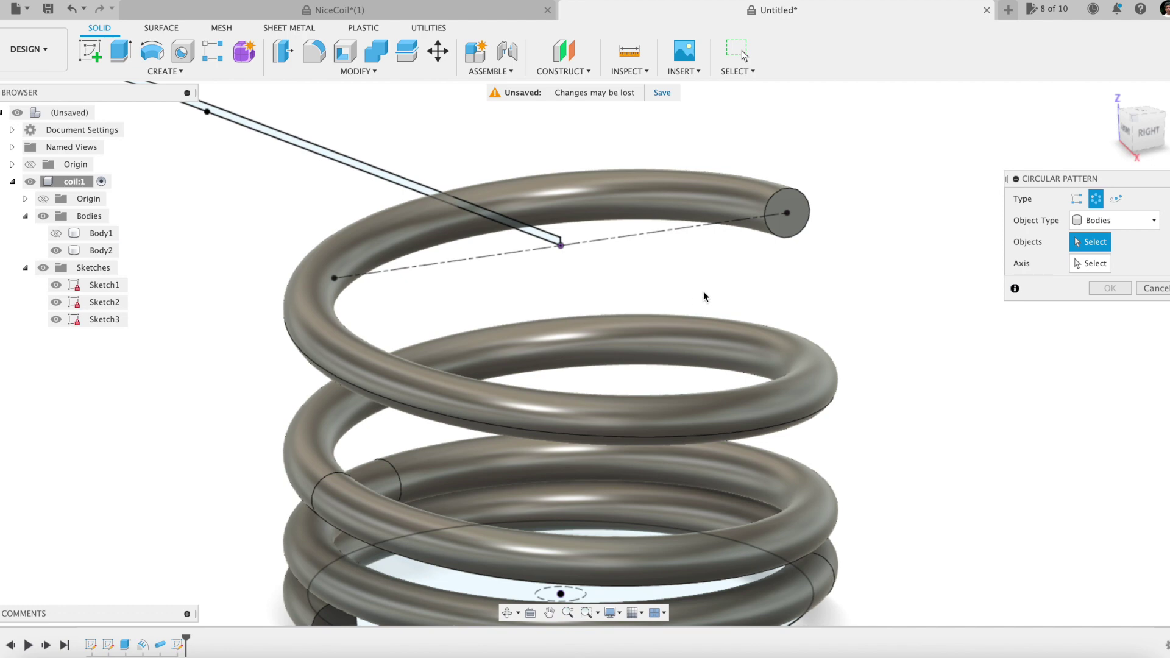
left_click(744, 346)
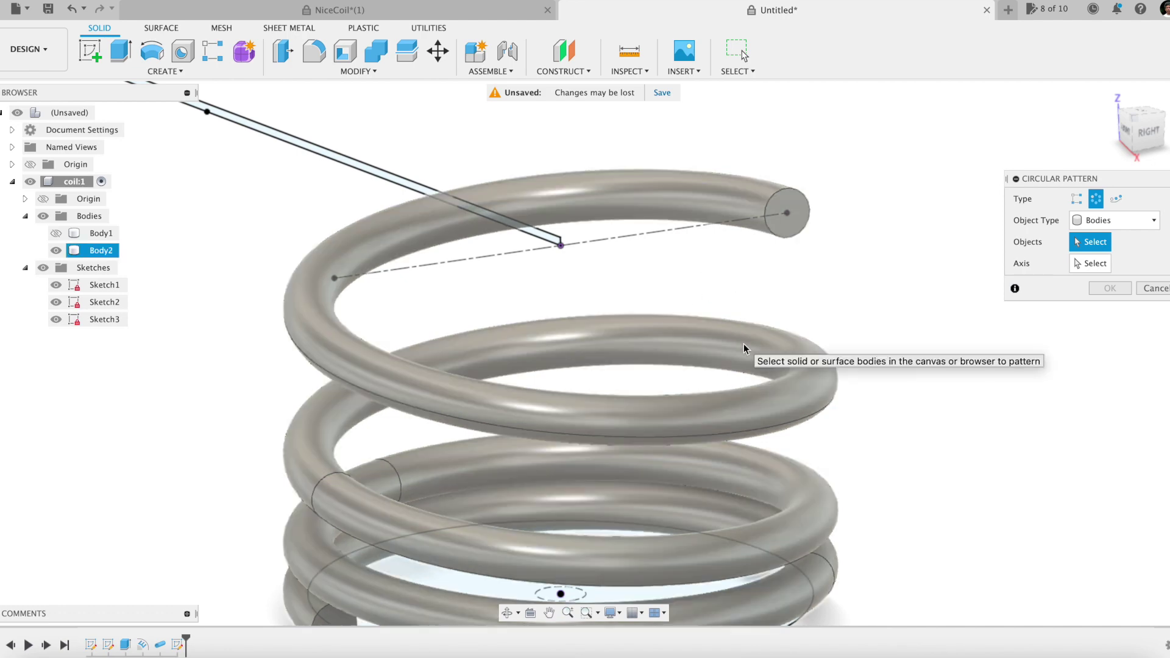
left_click(743, 345)
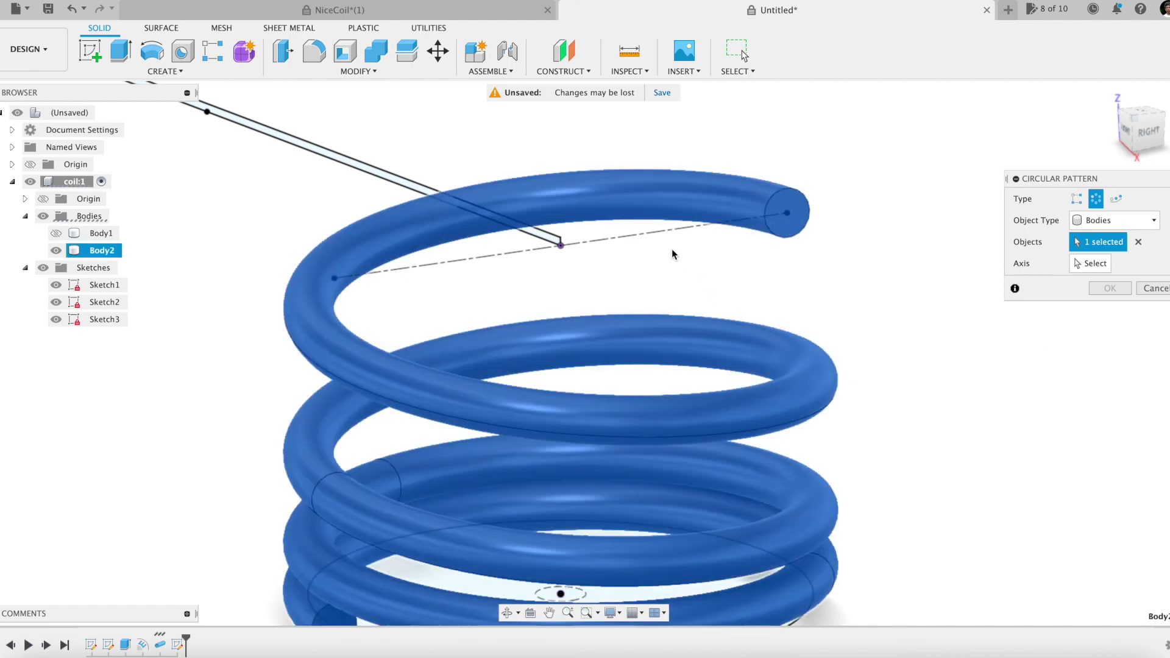
left_click(1080, 268)
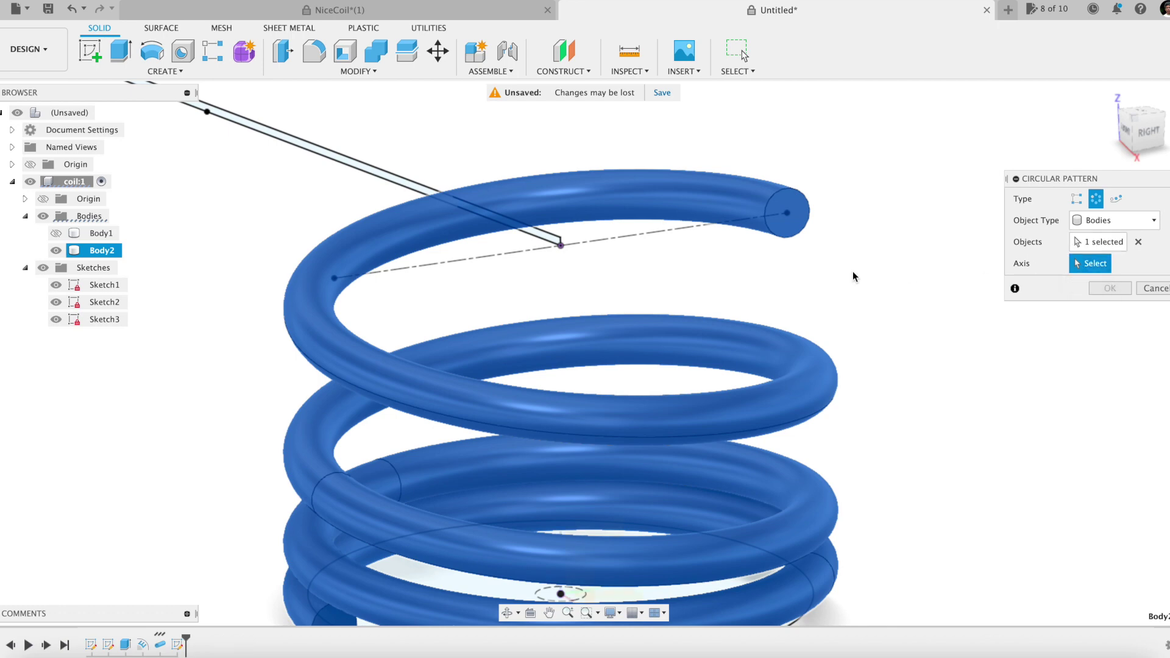
left_click(675, 229)
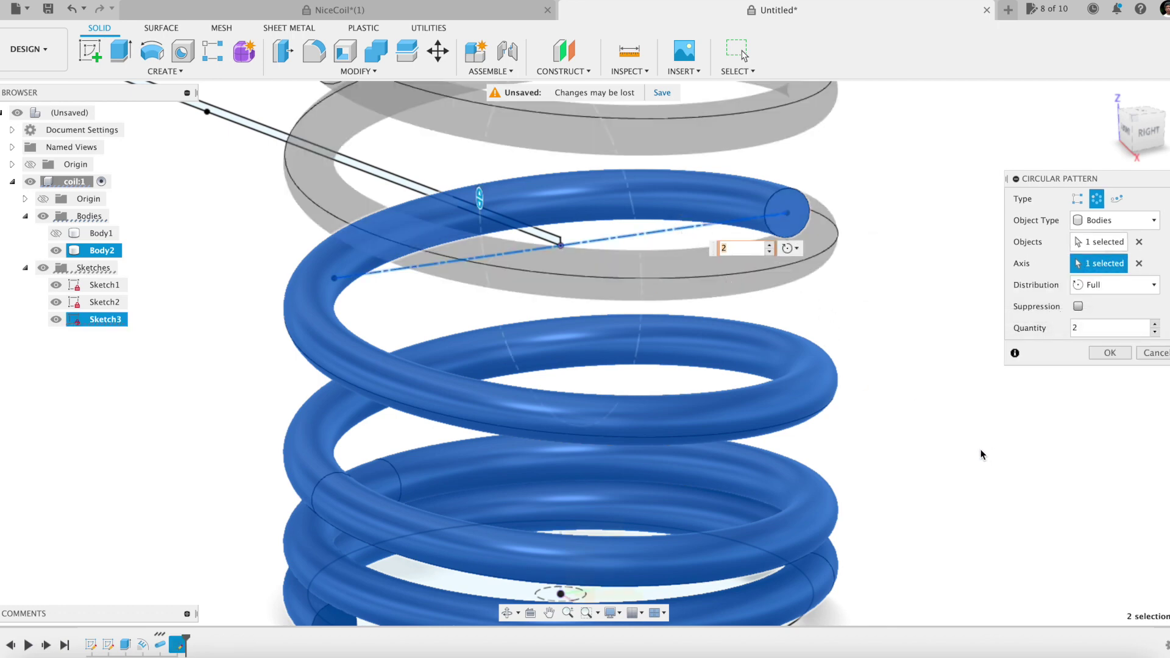
middle_click_drag(981, 451, 995, 452, "shift")
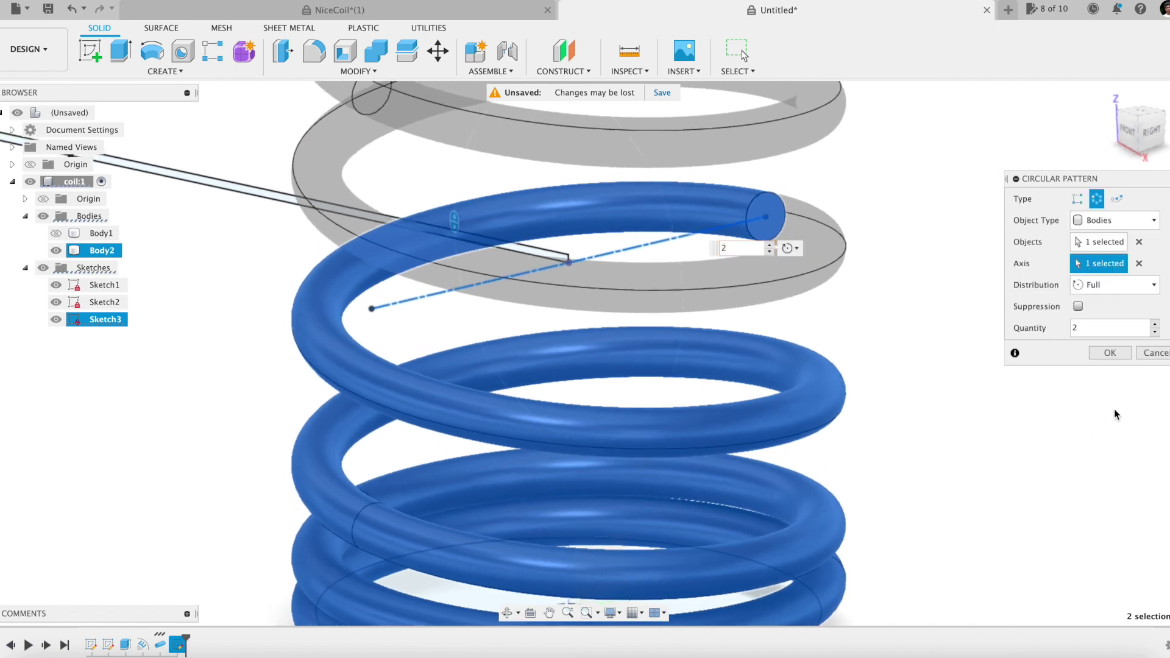
left_click(1116, 356)
- Hide all sketches in the Browser
scroll(1007, 386, "down", 5)
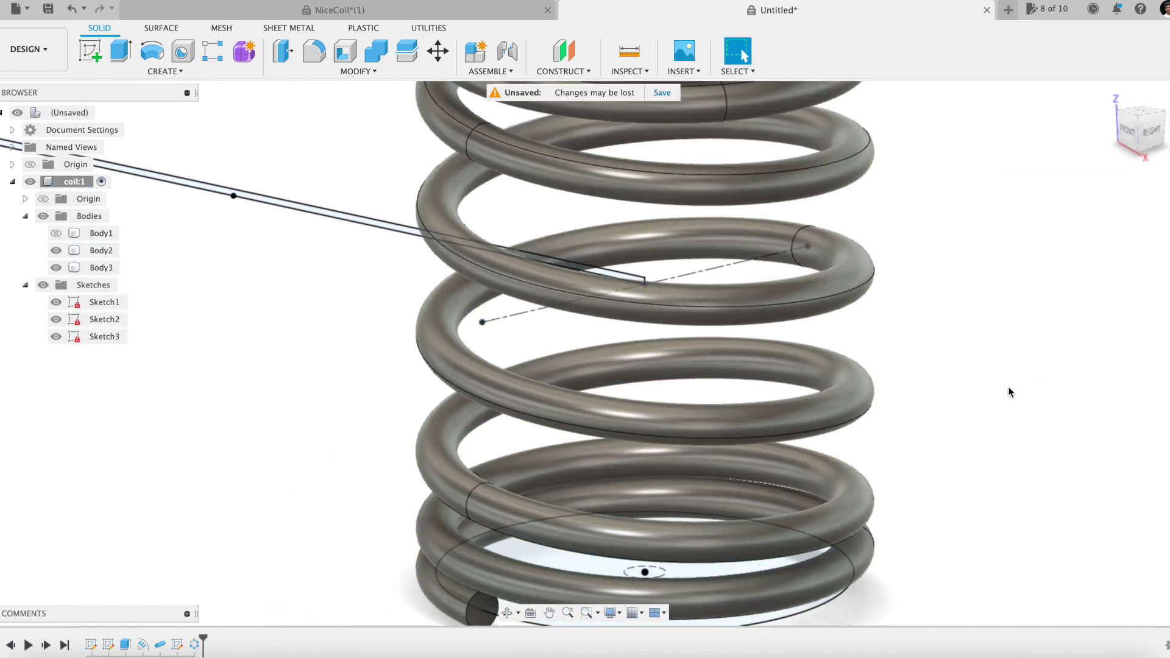
mouse_move(1015, 388)
middle_mouse_down("shift")
mouse_move(986, 374)
mouse_move(919, 397)
mouse_move(955, 387)
middle_mouse_up("shift")
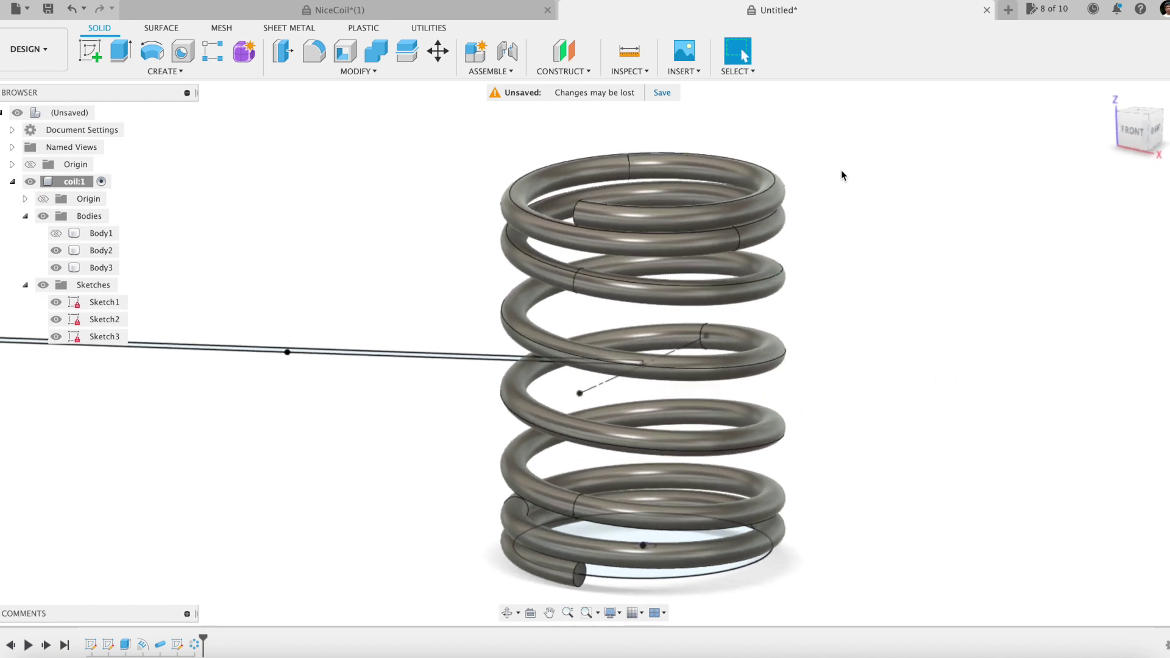
left_click(43, 285)
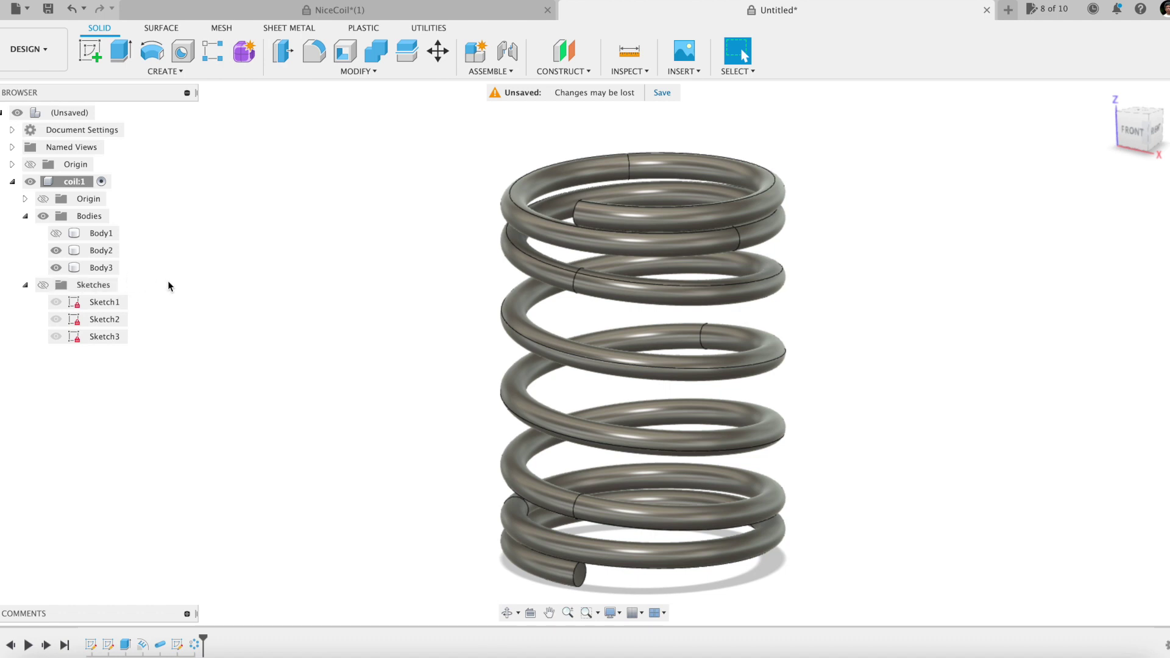
- Combine with Join, using Body2 as target and Body3 as tool
left_click(377, 53)
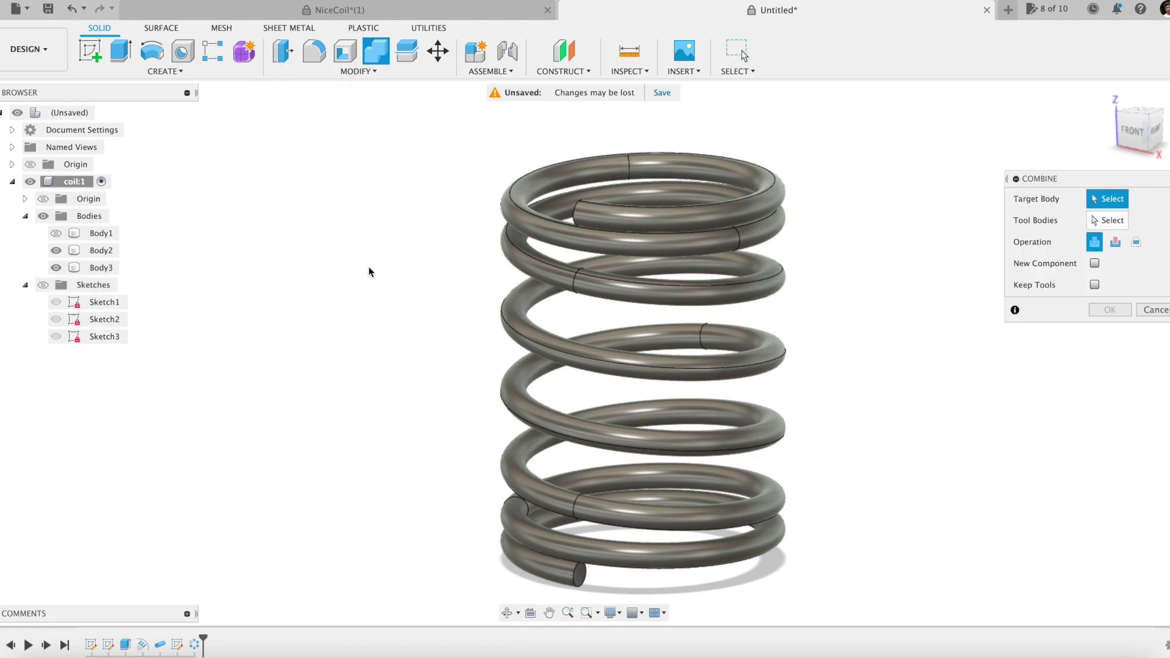
left_click(100, 250)
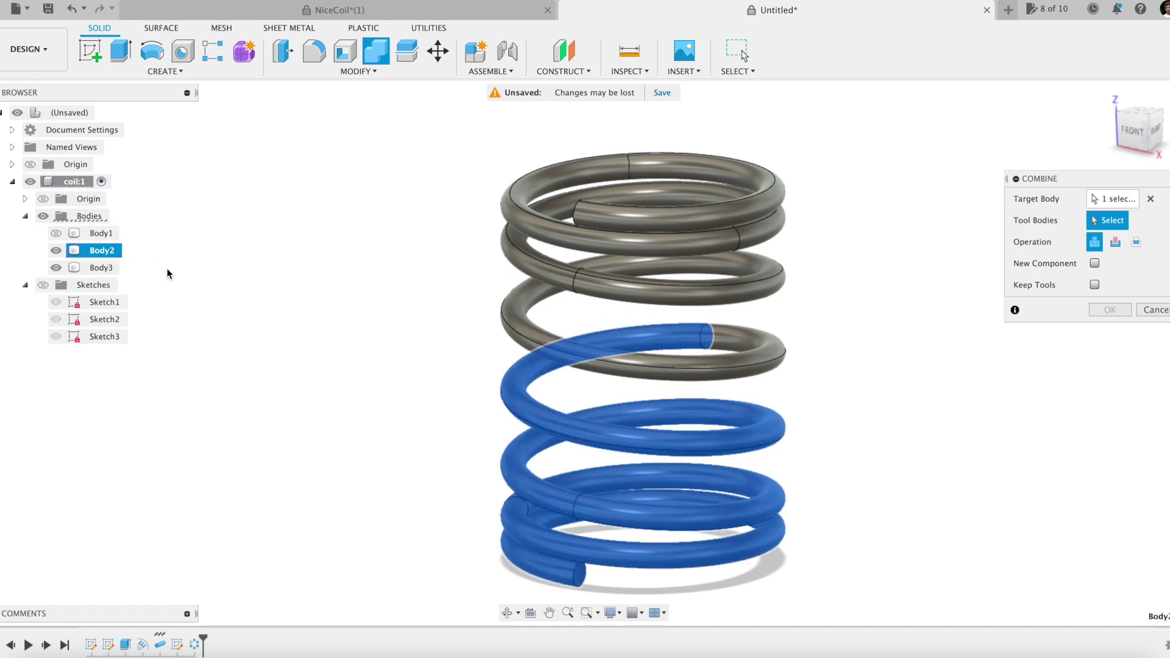
left_click(111, 268)
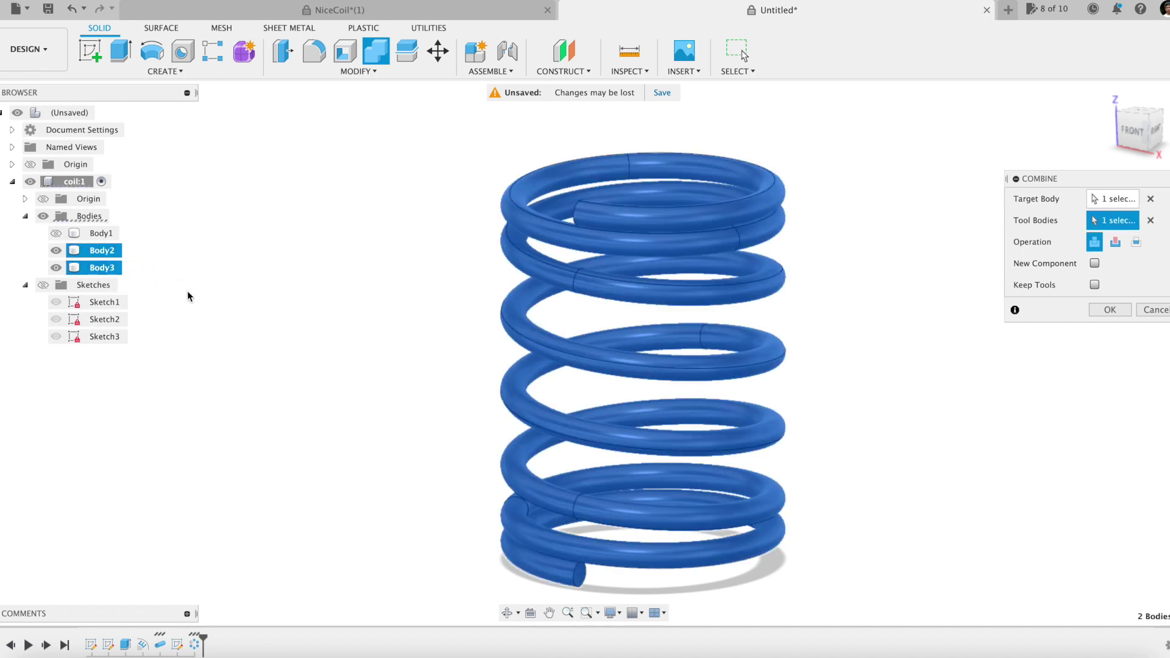
key("Return")
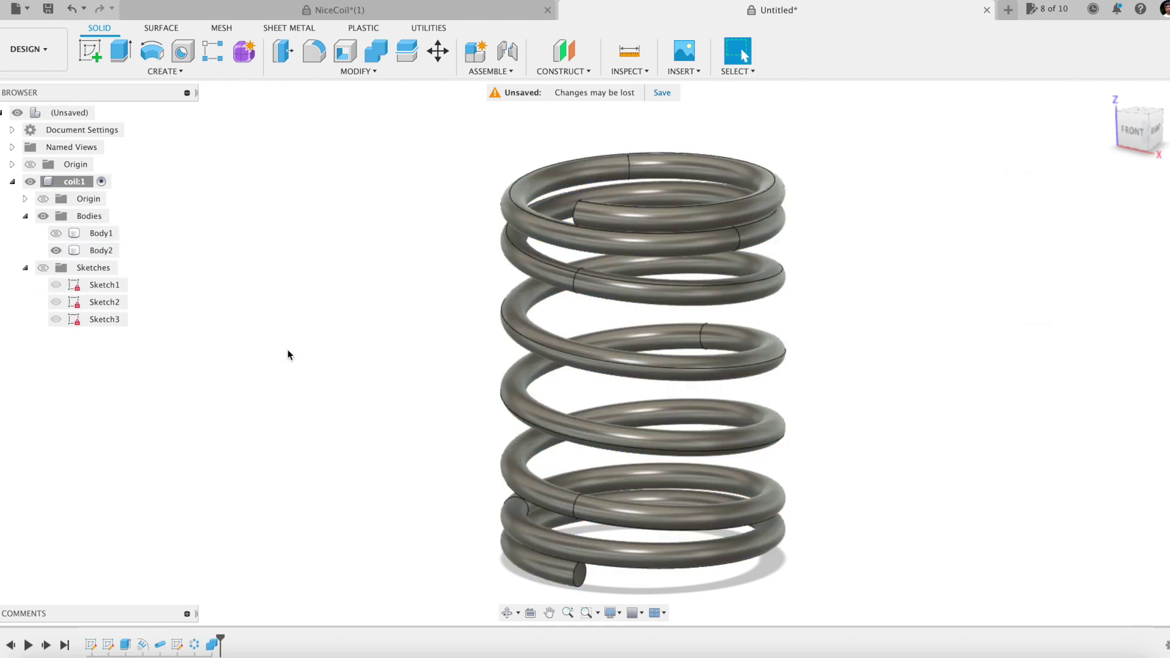
middle_click_drag(287, 355, 209, 340, "shift")
- Open the Parameters dialog and unfavourite all nine parameters, Dc through LenPitch2
left_click(373, 72)
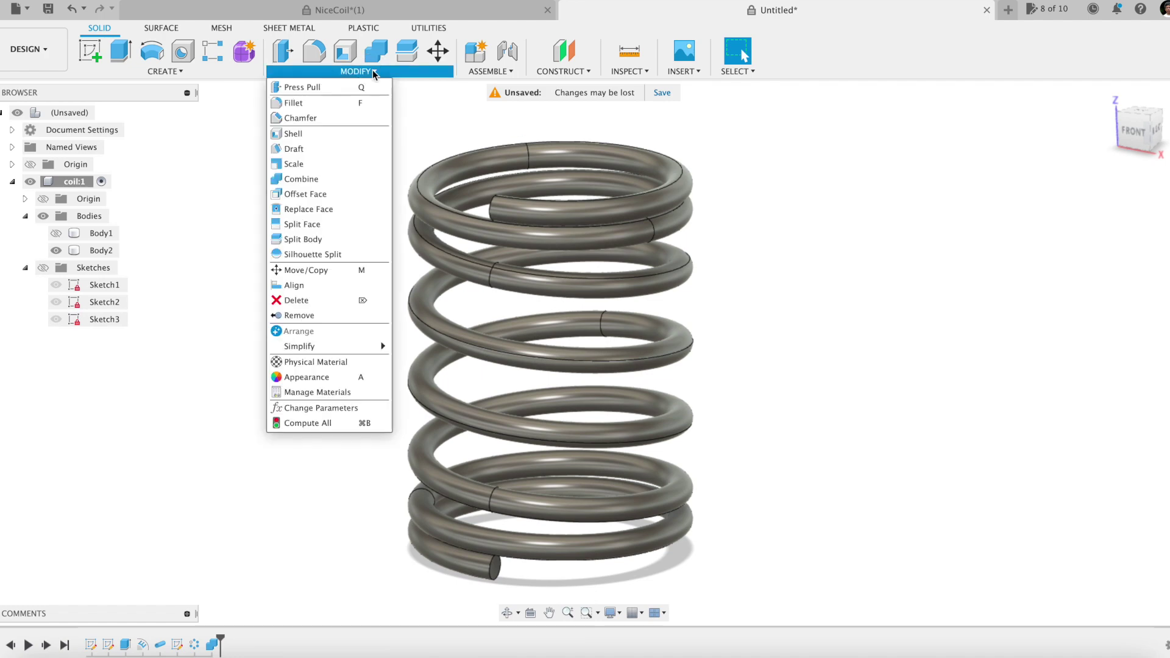
left_click(341, 407)
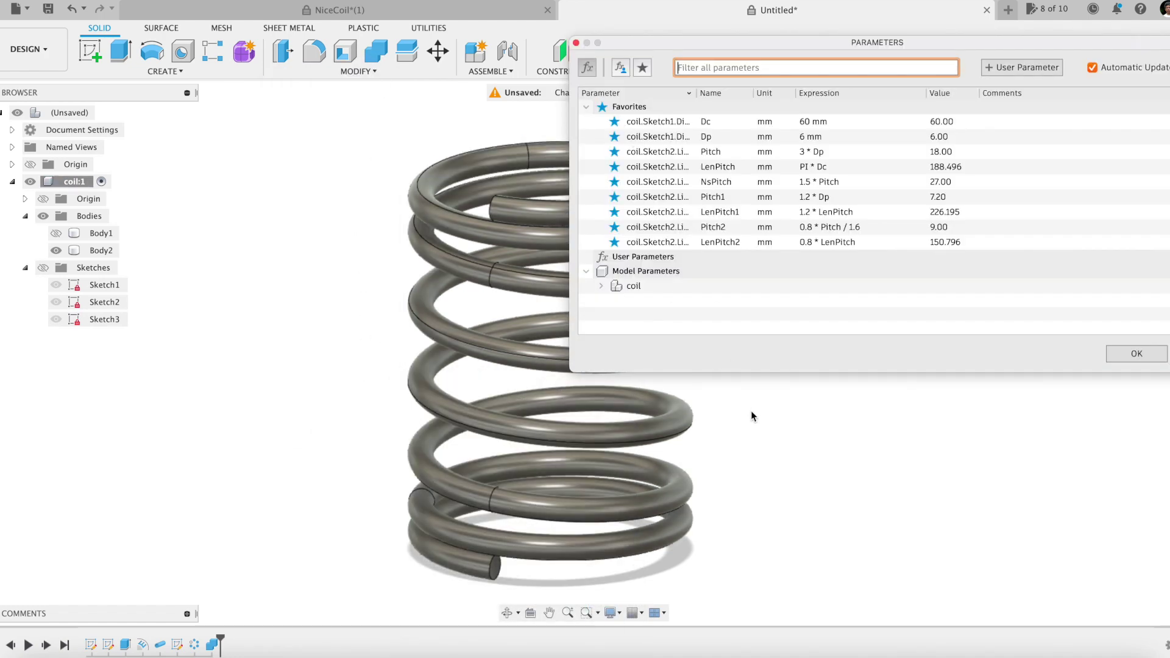
middle_click_drag(684, 412, 465, 419)
left_click(614, 121)
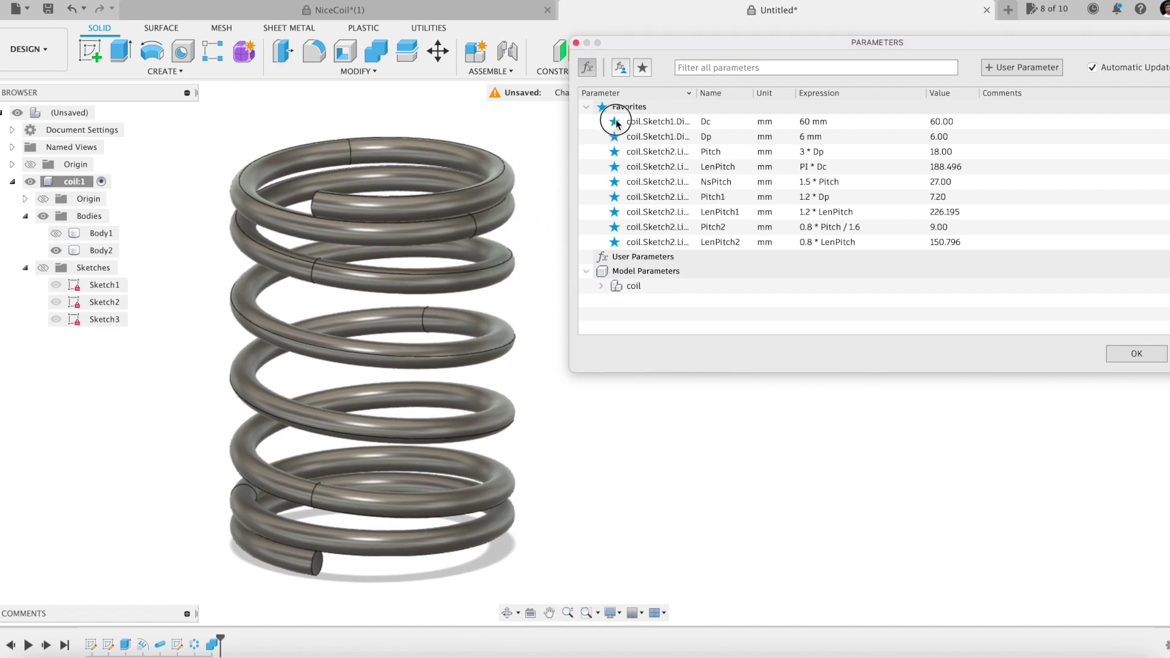
left_click(615, 122)
left_click(614, 122)
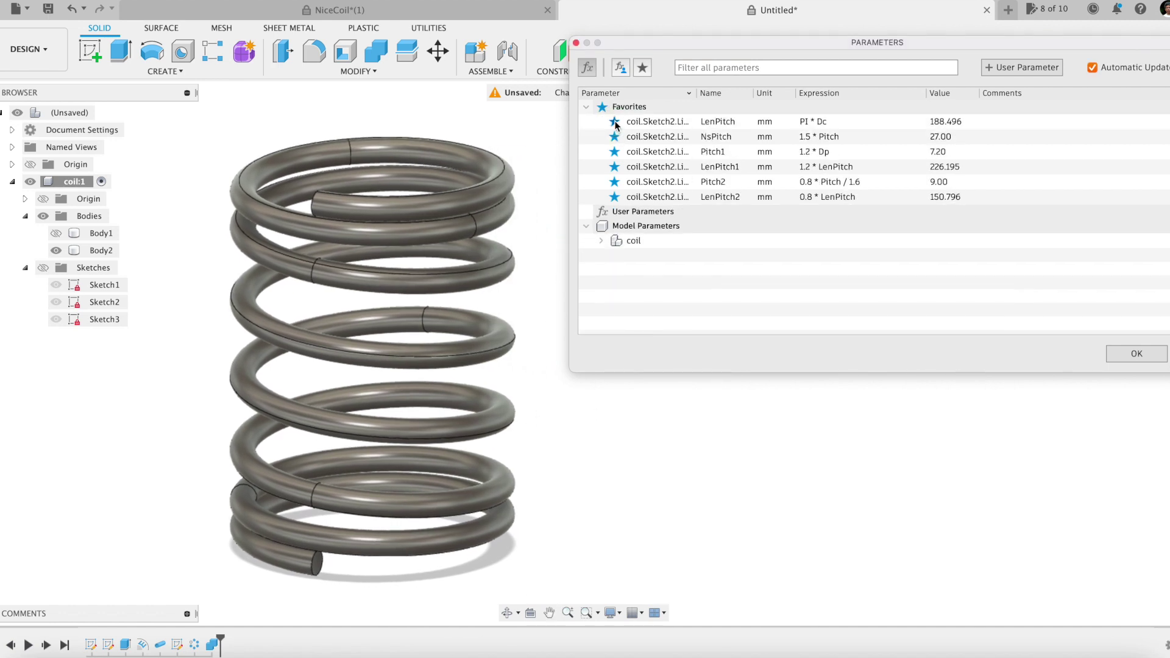
left_click(614, 122)
left_click(614, 122)
left_click(614, 122)
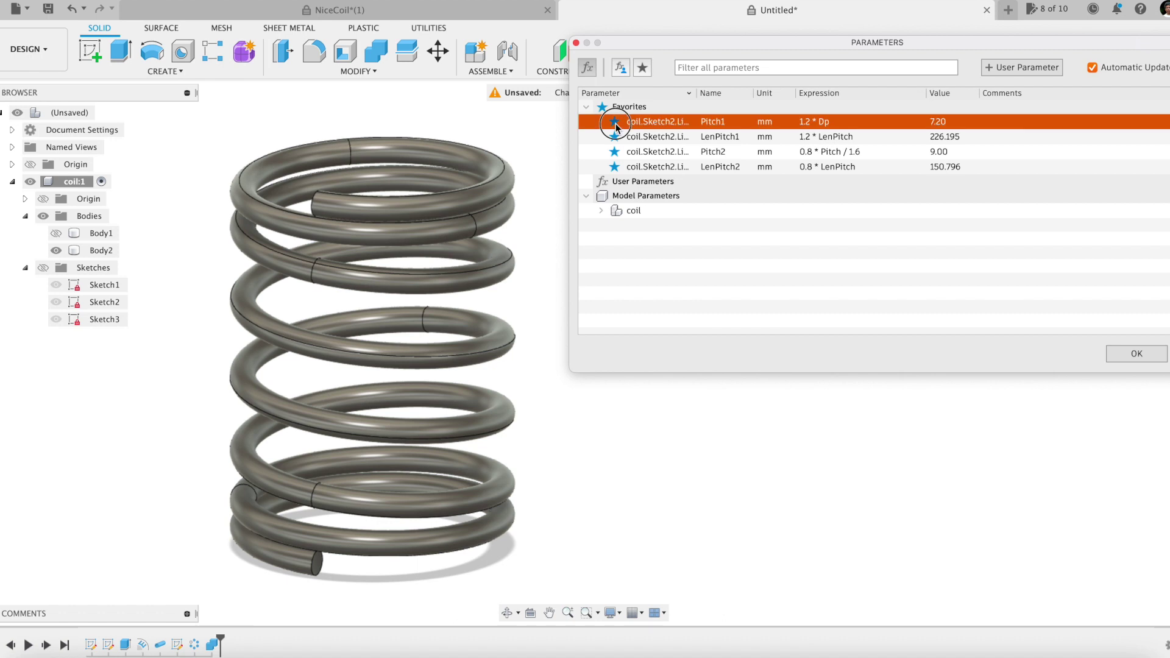
left_click(615, 122)
left_click(616, 123)
left_click(615, 122)
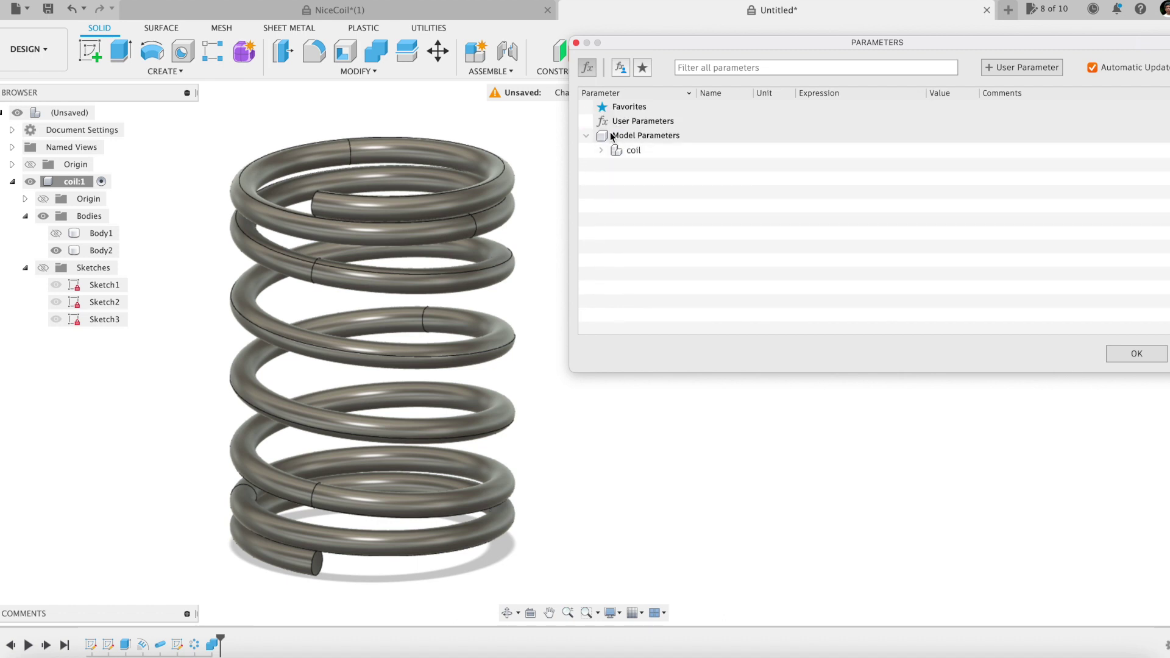
- Expand the coil's model parameters, then Sketch1 and Sketch2
left_click(601, 150)
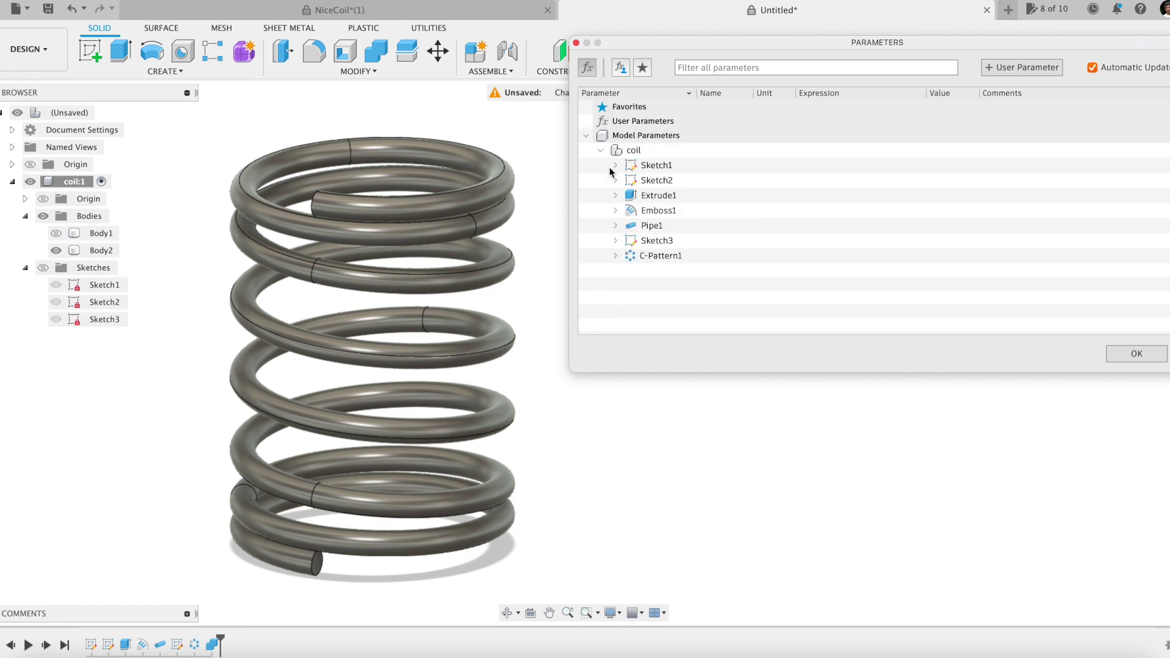
left_click(615, 166)
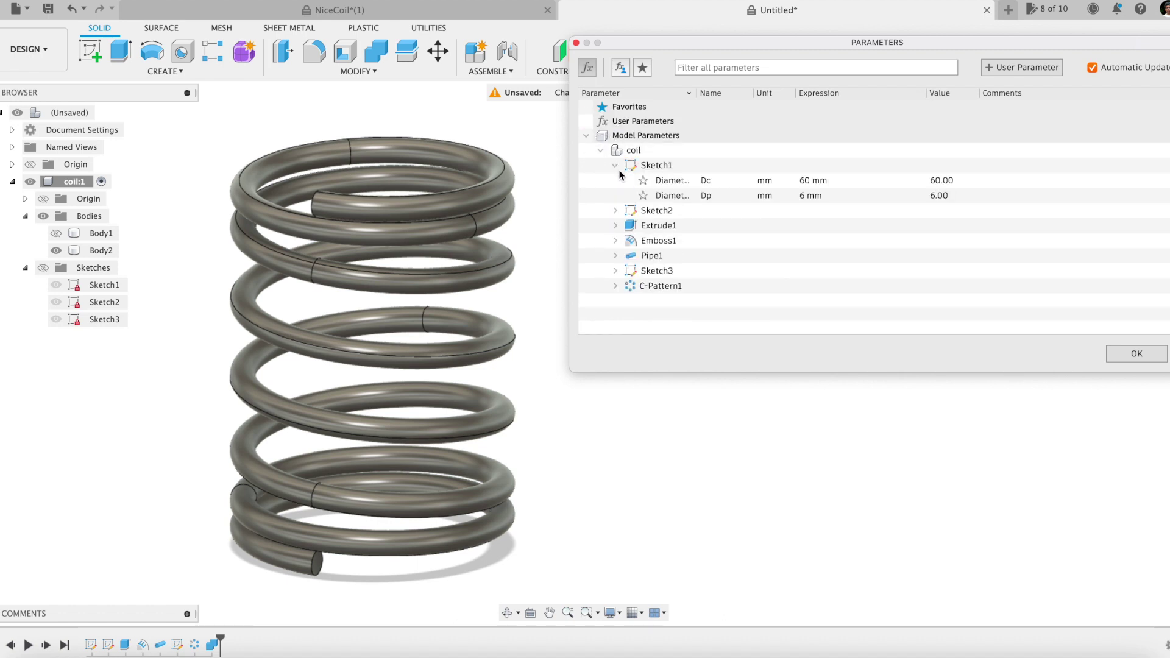
left_click(615, 211)
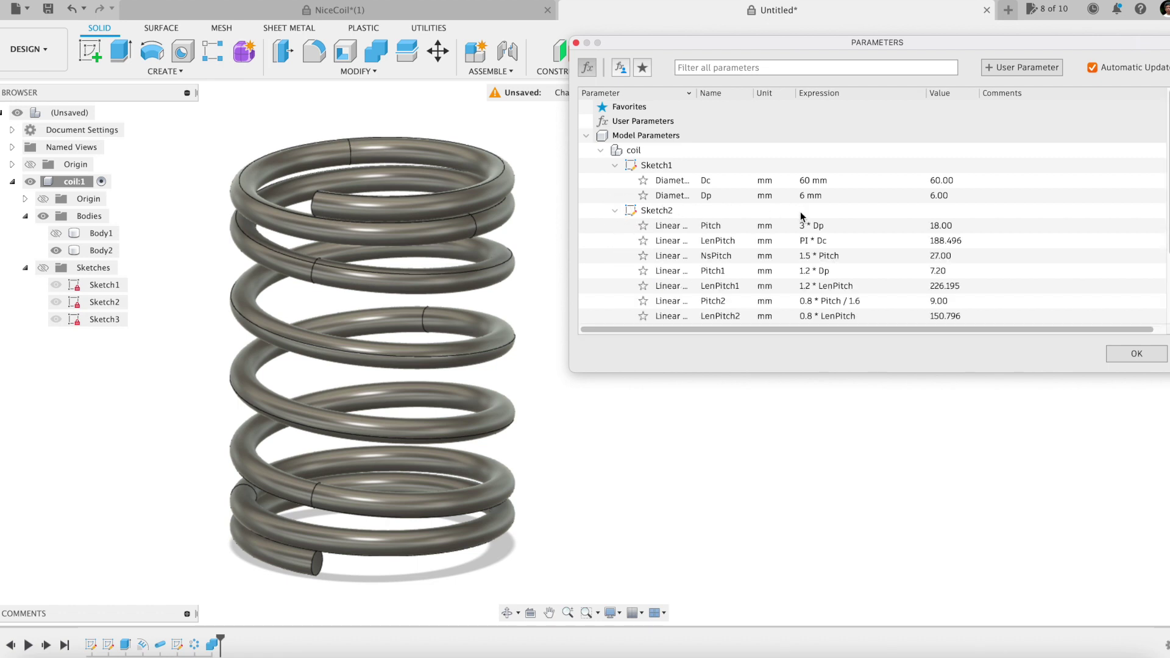
- Comment Dc as 'coil diameter' and Dp as 'string diameter'
left_click(1004, 180)
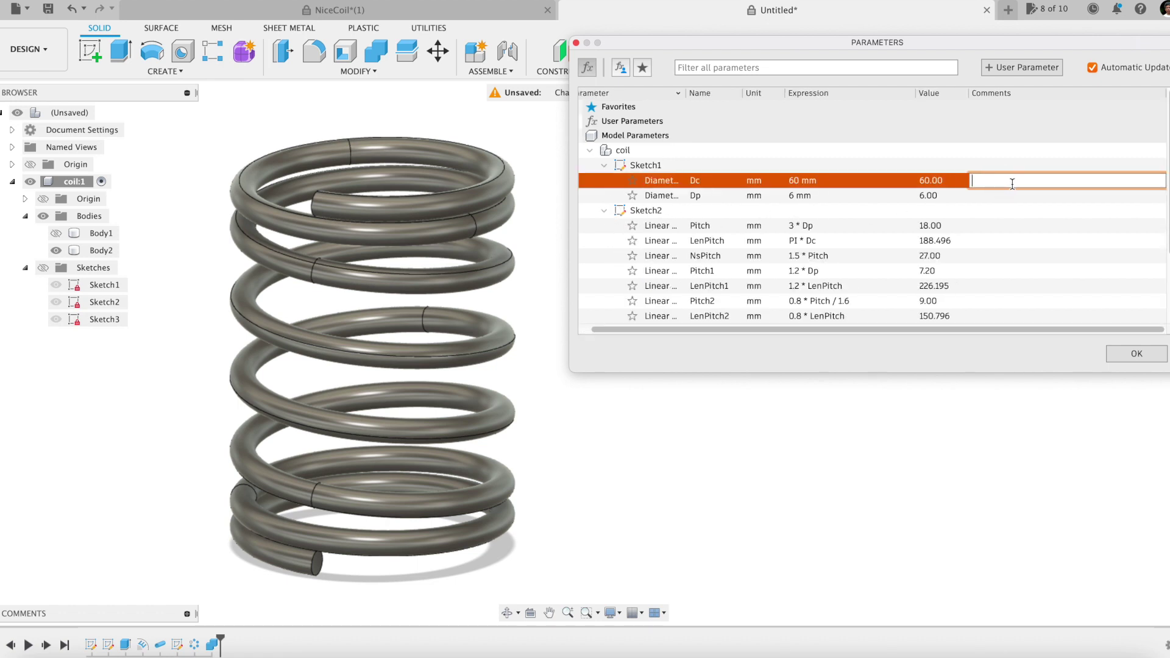
type("coil diameter")
key("Return")
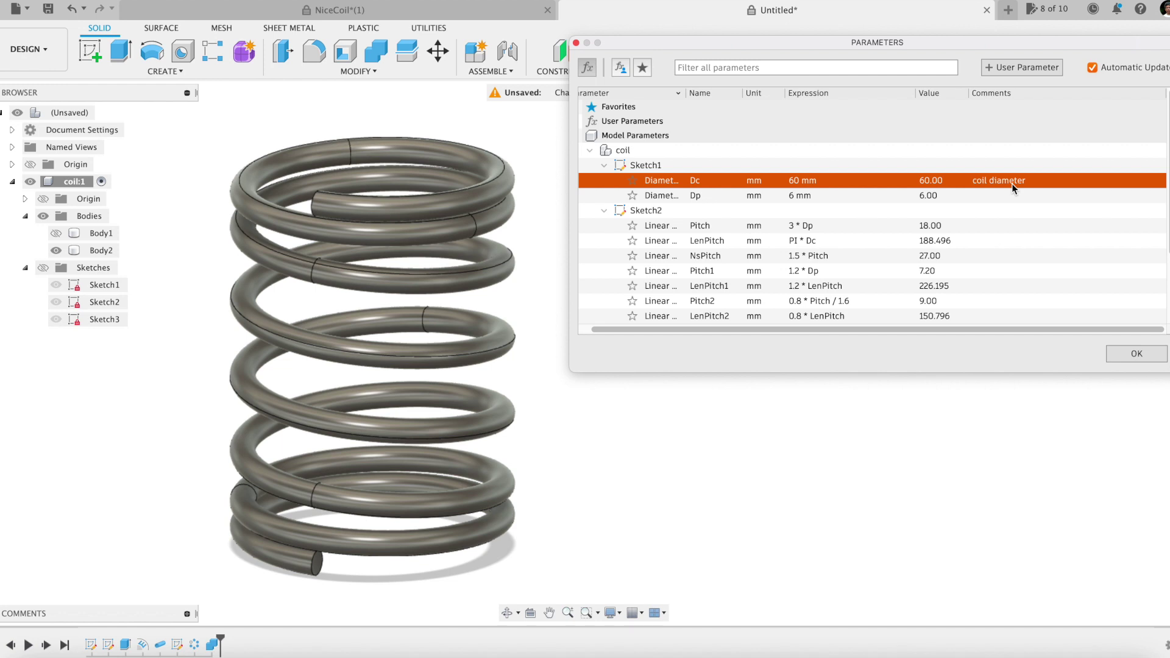
left_click(1011, 195)
type("st")
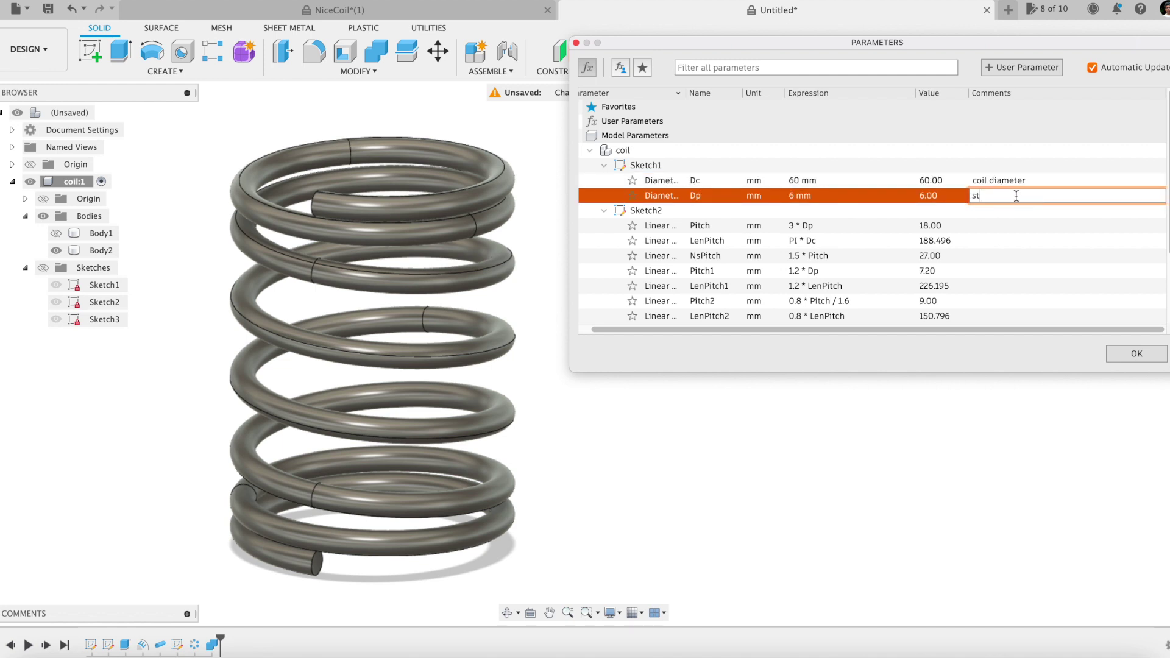
type("ring diameter")
key("Return")
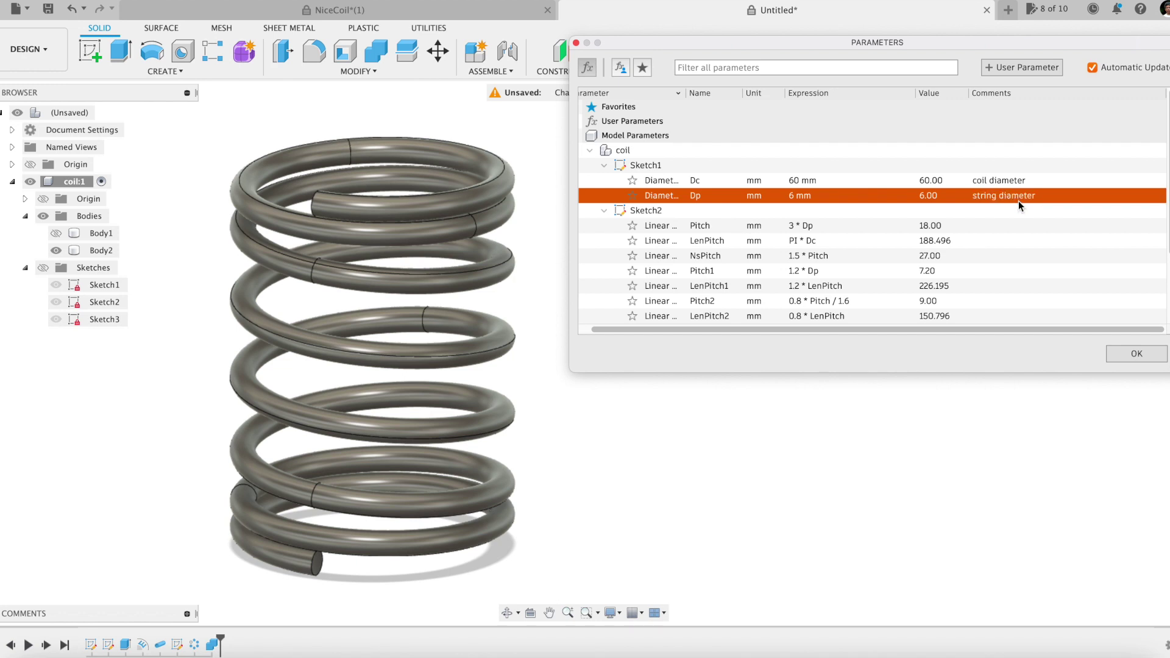
- Comment NsPitch as 'half windings count' and Extrude1's d11 as 'half coil height'
left_click(1006, 256)
type("h")
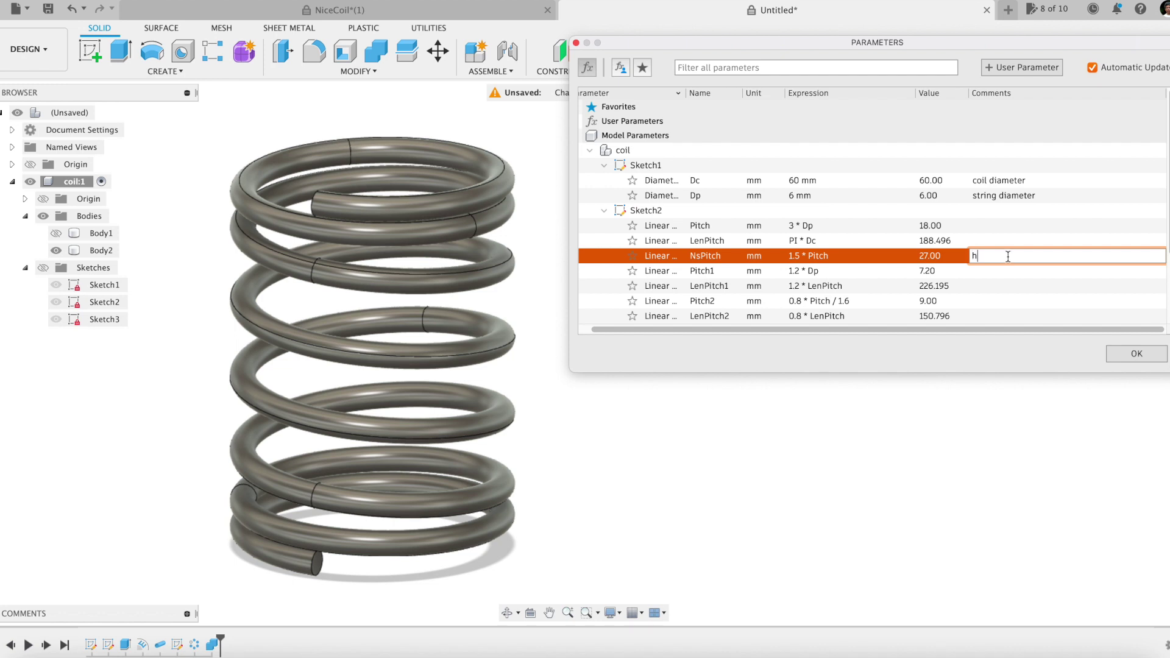
type("alf windings count")
key("Return")
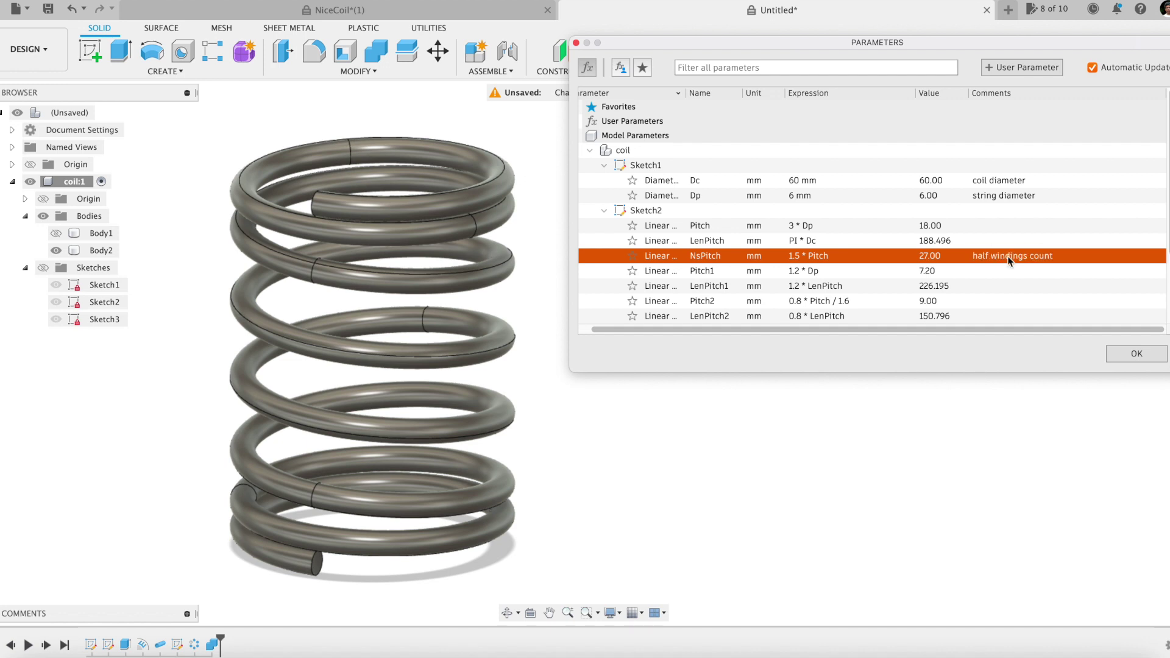
scroll(949, 282, "down", 3)
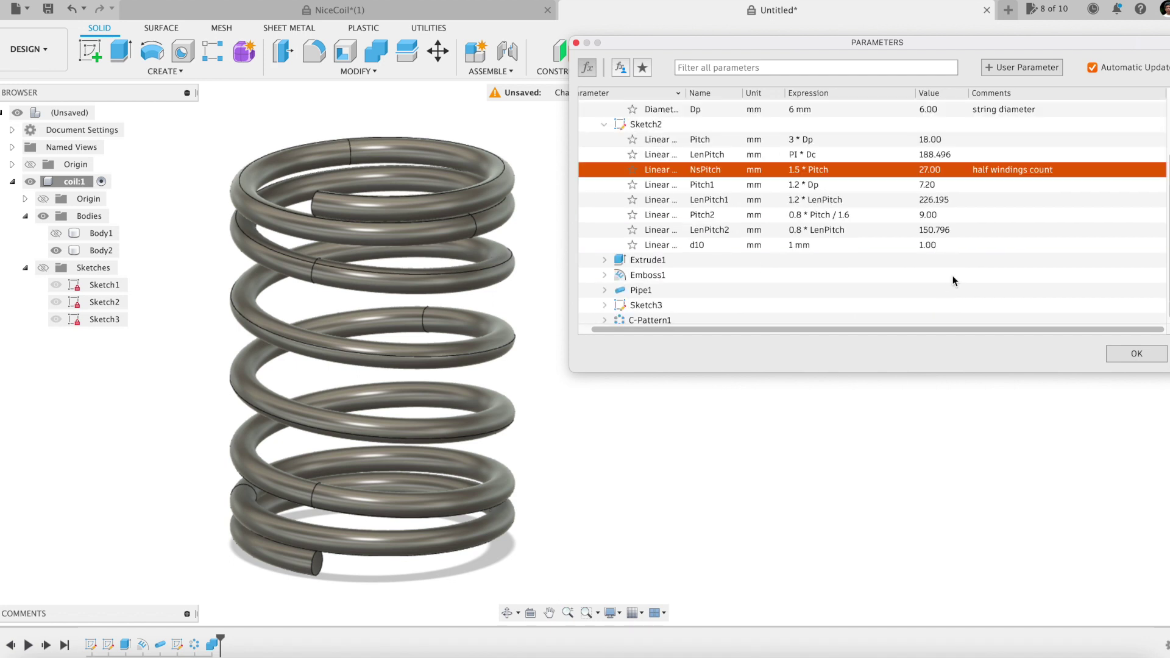
left_click(605, 259)
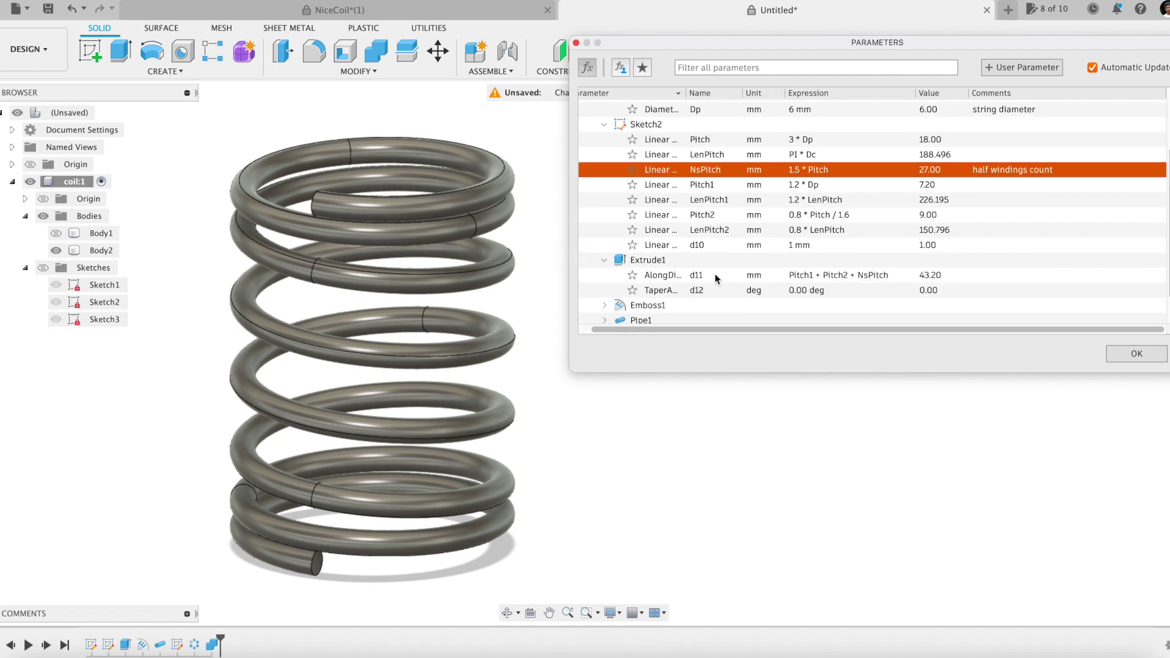
left_click(993, 275)
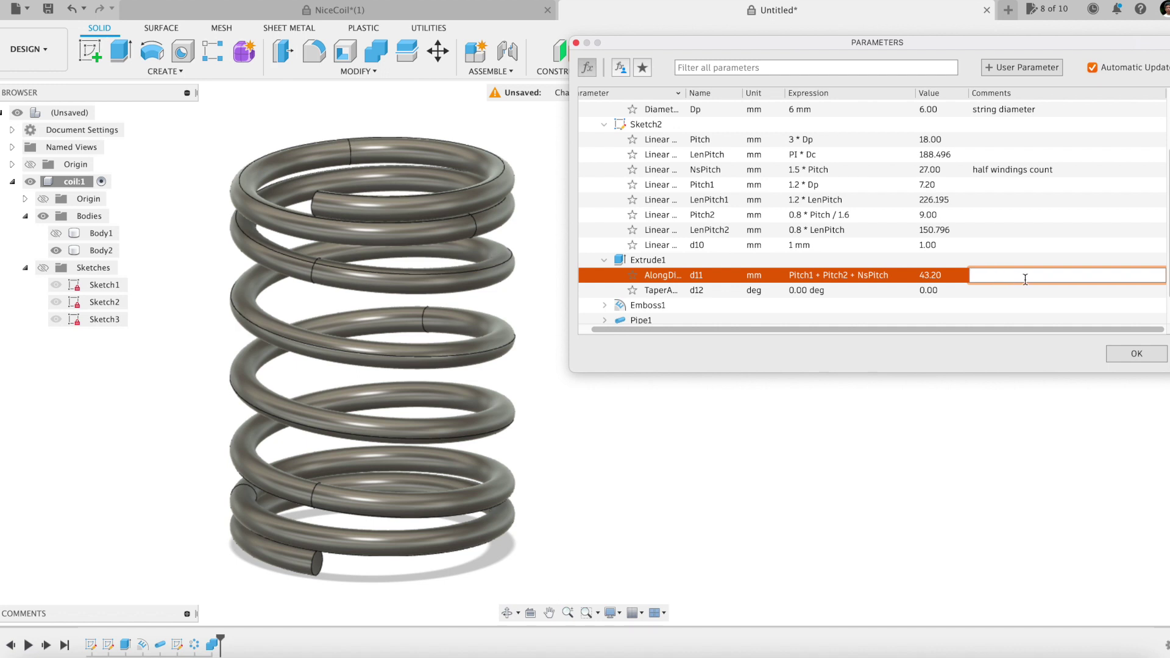
type("half coil height")
key("Return")
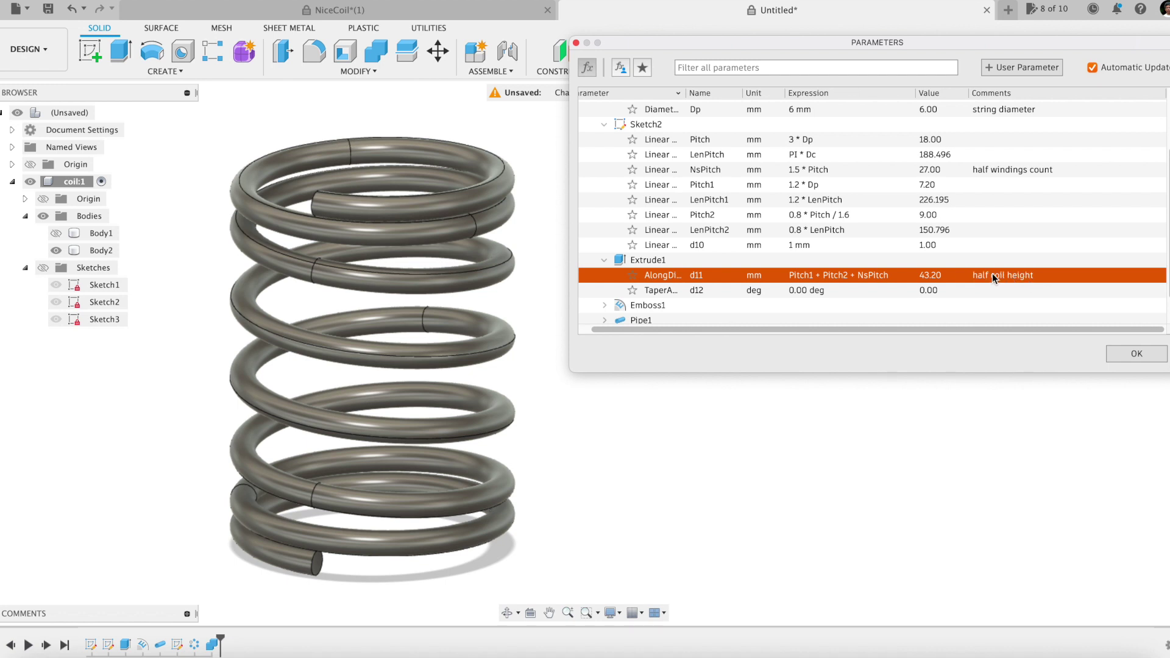
scroll(975, 261, "up", 2)
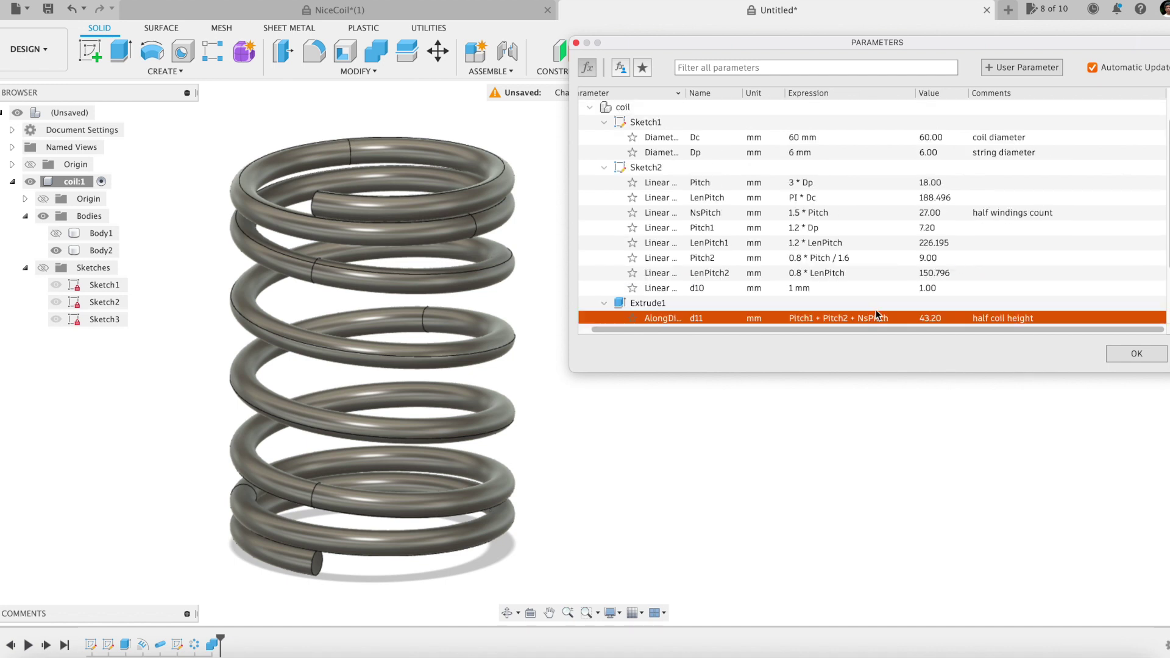
scroll(878, 287, "up", 2)
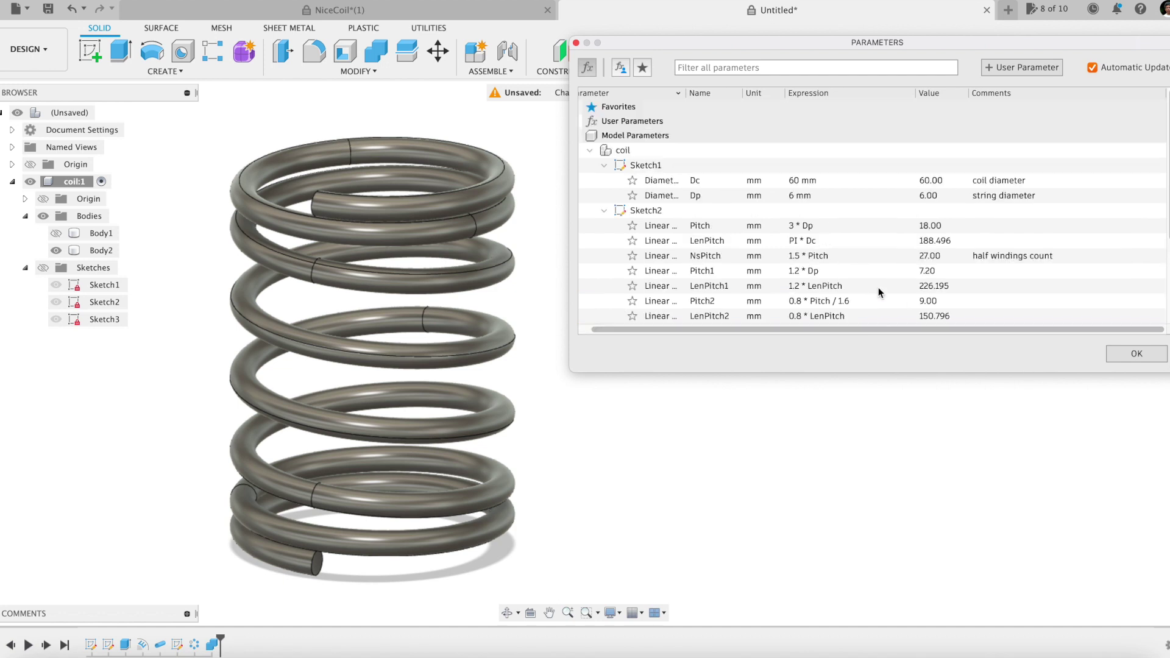
scroll(879, 287, "down", 2)
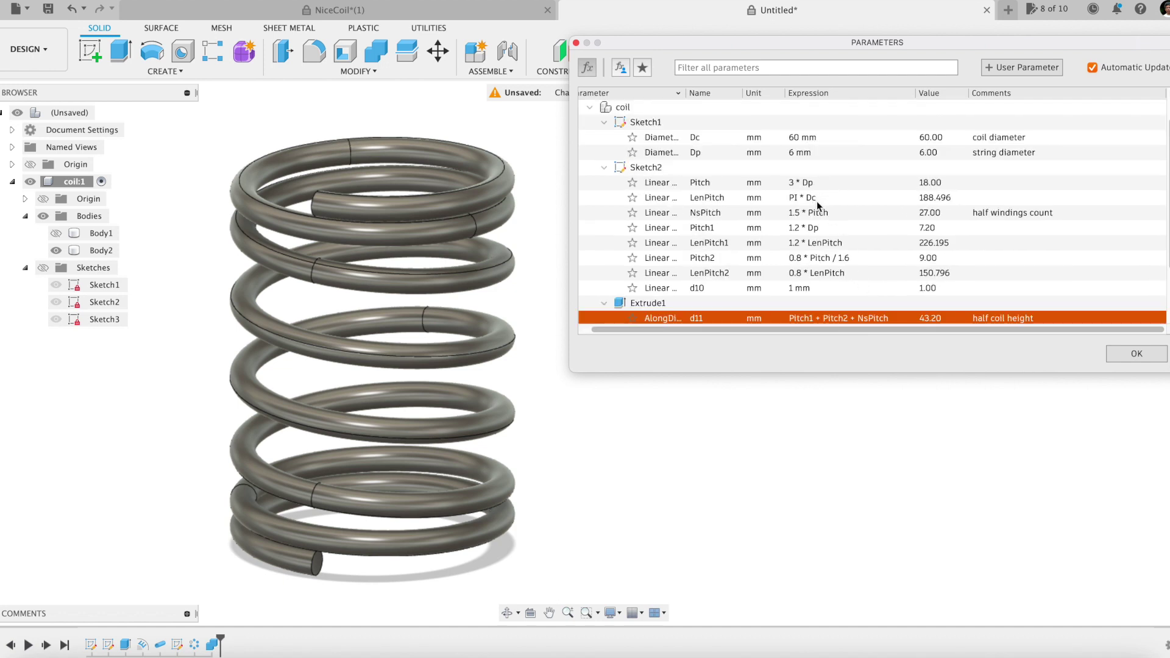
left_click(1118, 353)
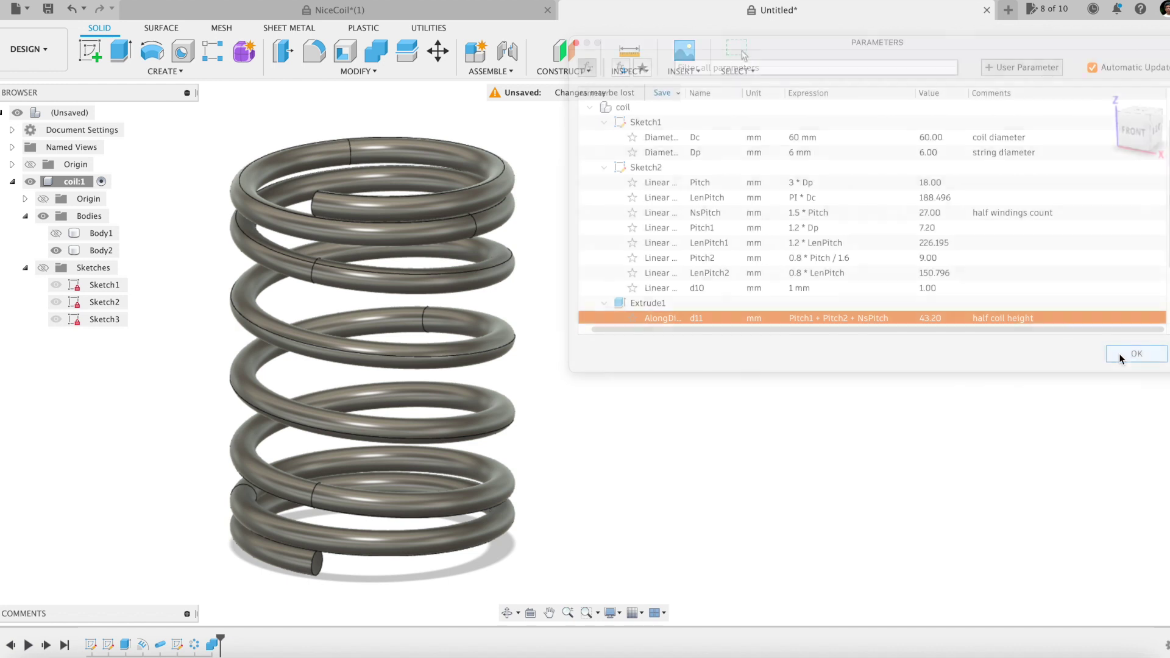
middle_click_drag(774, 284, 753, 271, "shift")
left_click(378, 74)
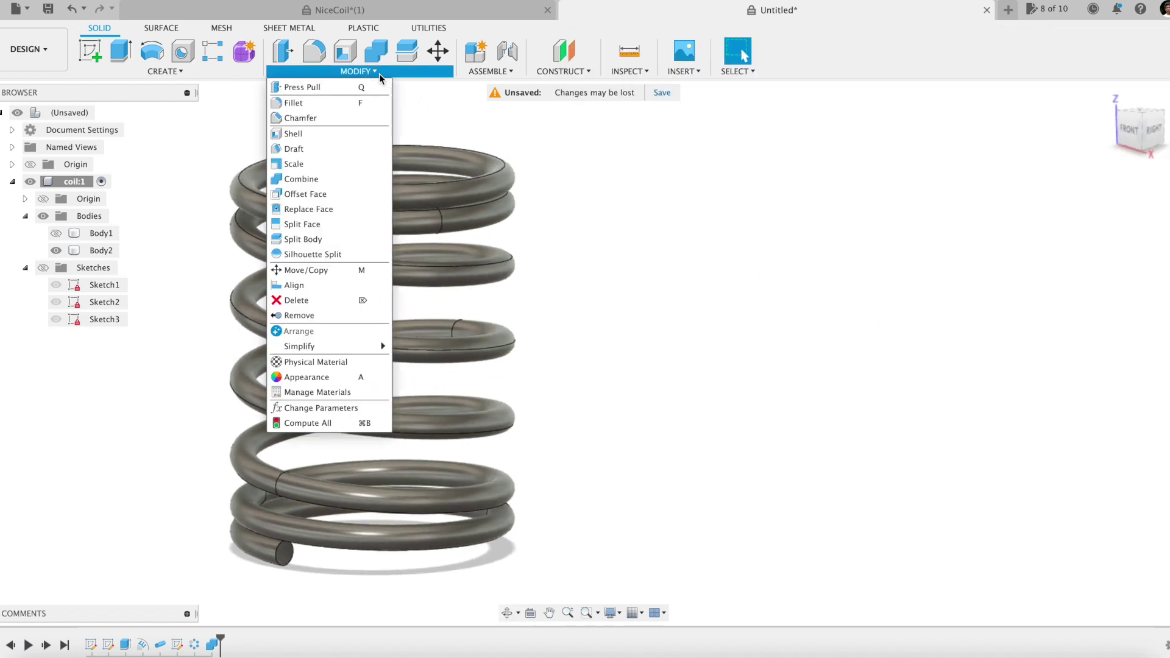
left_click(349, 407)
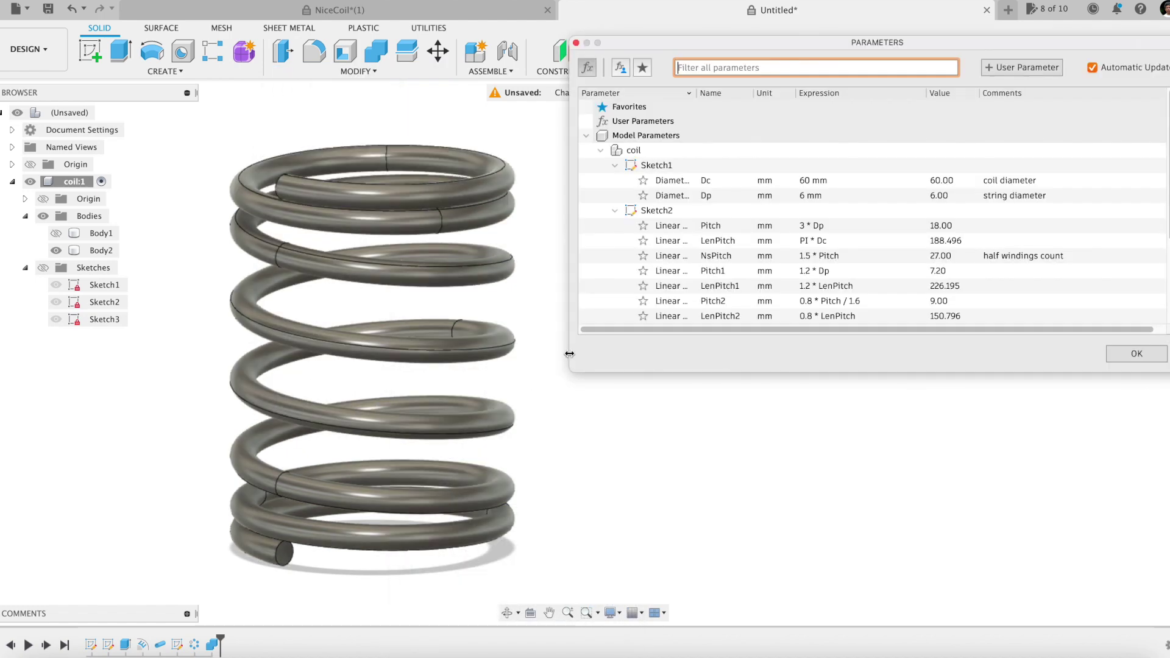
- Change NsPitch to 0.5 * Pitch and Pitch to 2 * Dp
left_click(804, 256)
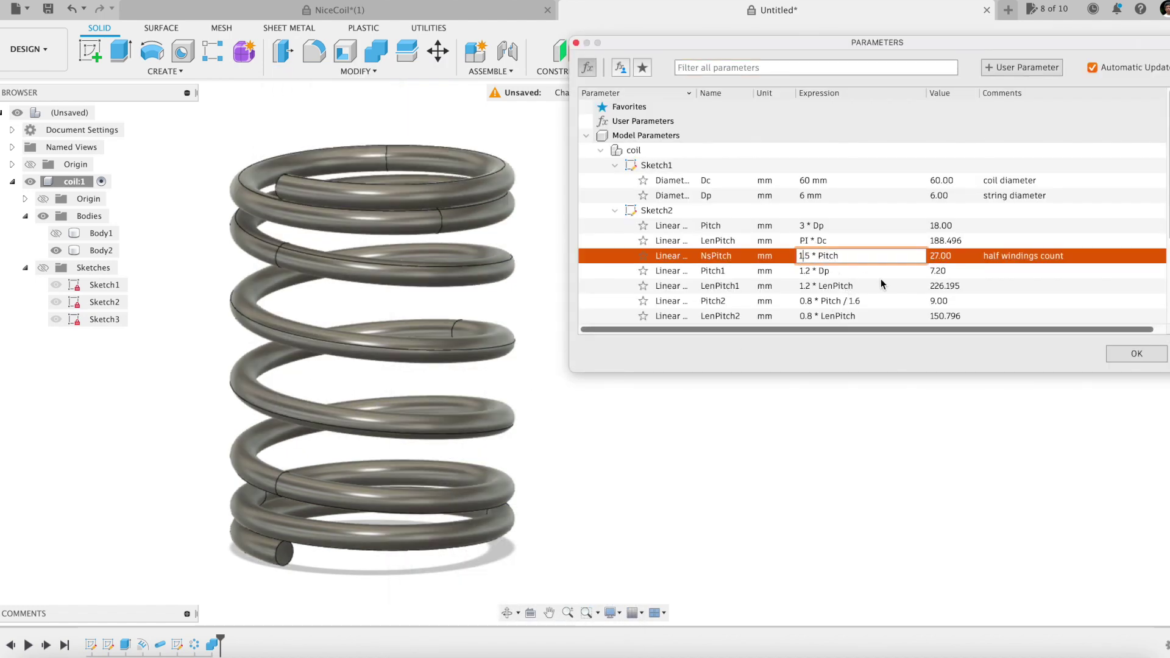
key("BackSpace")
type("0")
key("Return")
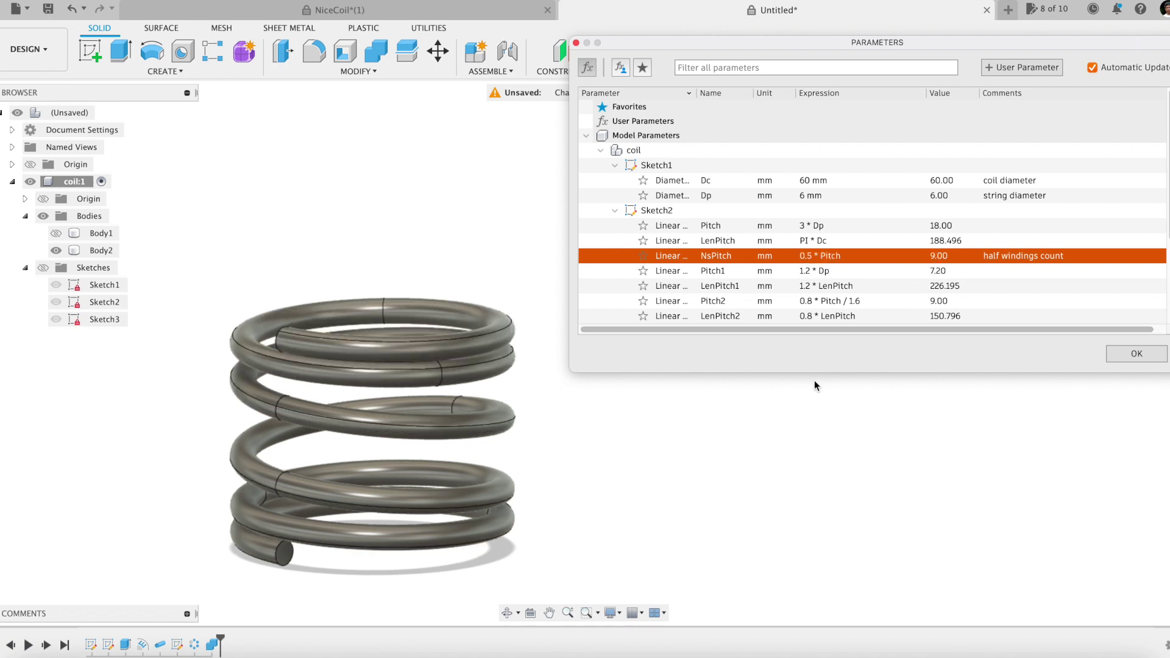
left_click(804, 225)
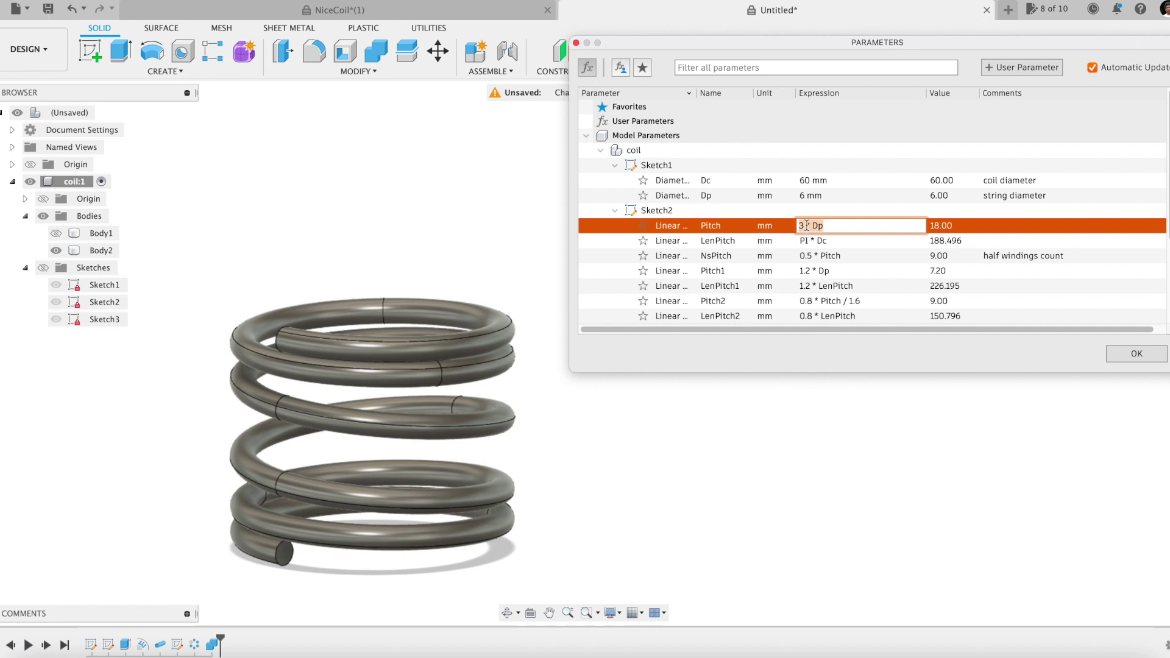
key("BackSpace")
type("2")
key("Return")
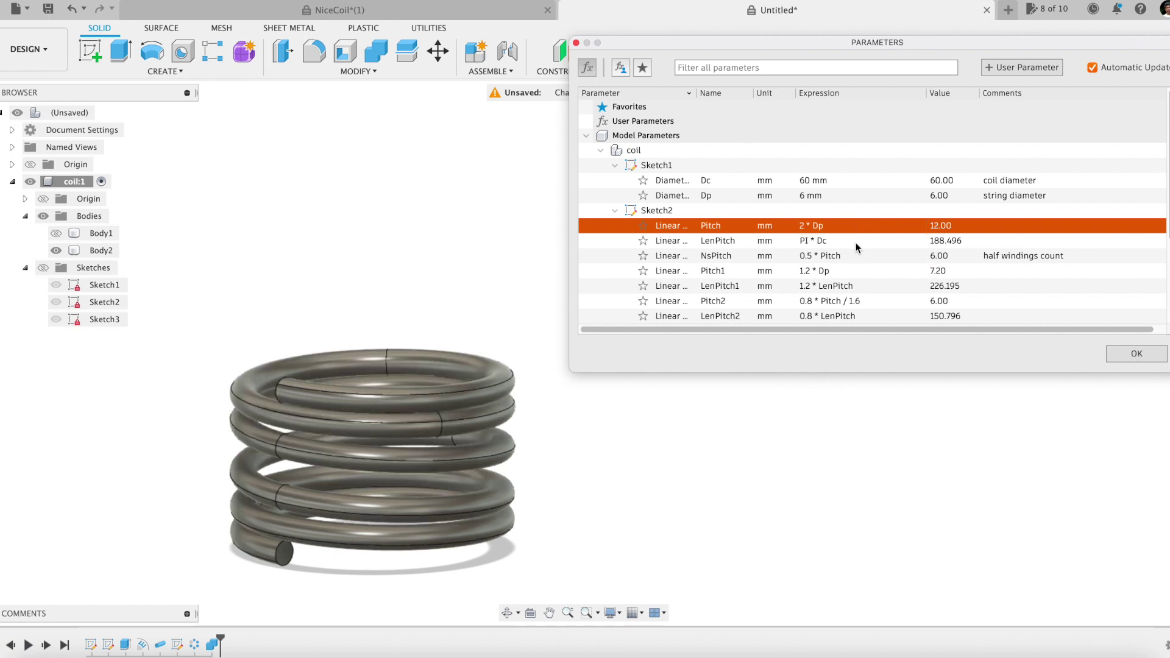
- Set the string diameter Dp to 8 mm and coil diameter Dc to 50 mm
left_click(828, 194)
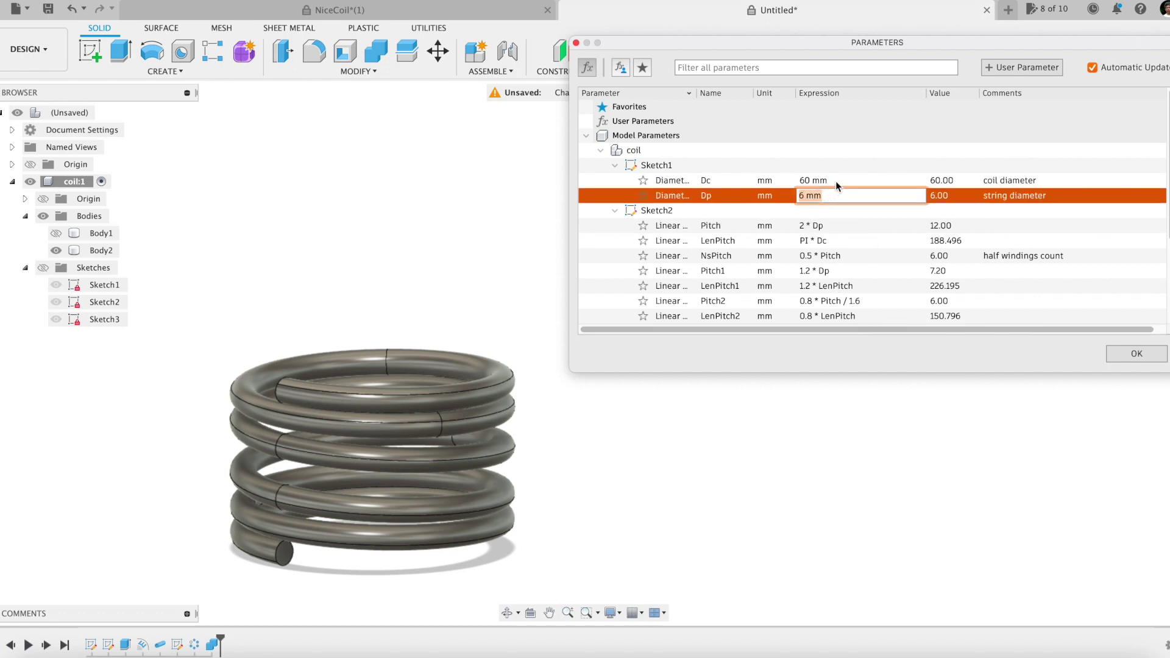
type("8")
key("Return")
left_click(836, 181)
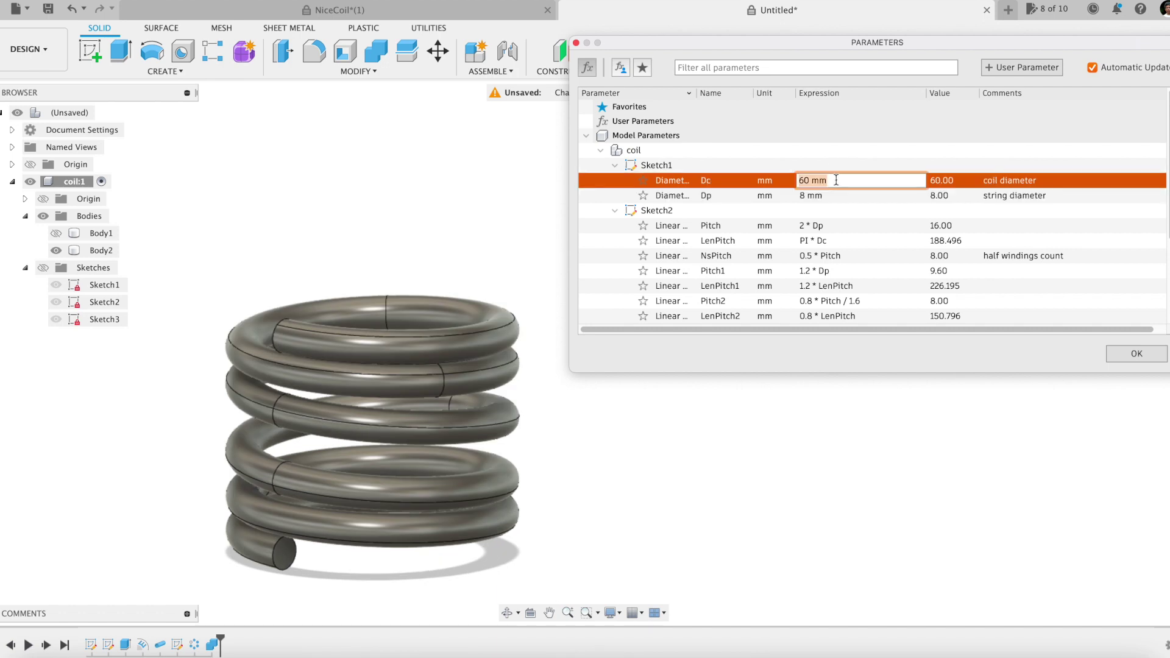
type("50")
key("Return")
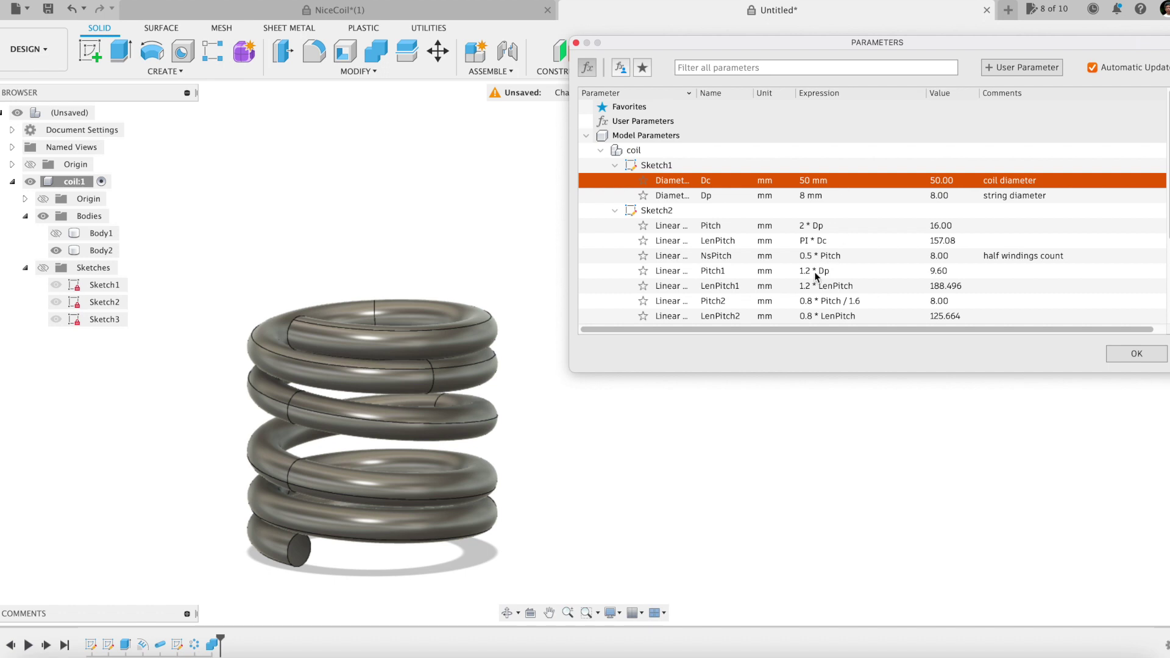
- Change NsPitch to 2 * Pitch and inspect the taller spring
left_click(819, 255)
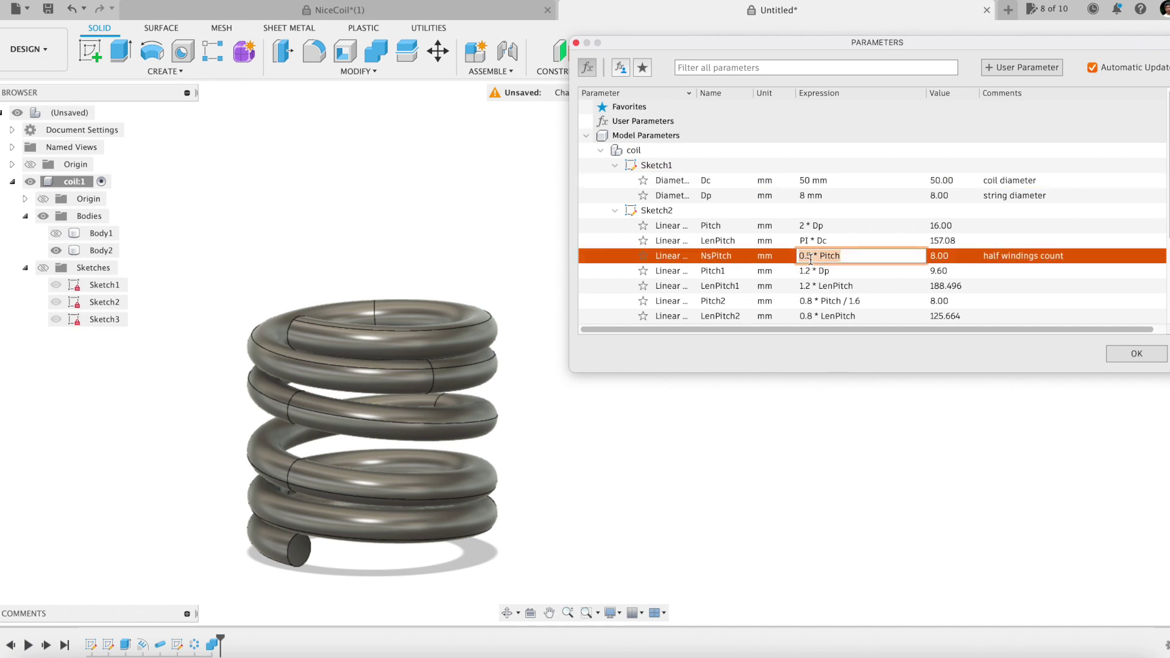
key("Home")
key("Delete")
key("Delete")
type("2")
key("shift+Right")
key("Delete")
key("Return")
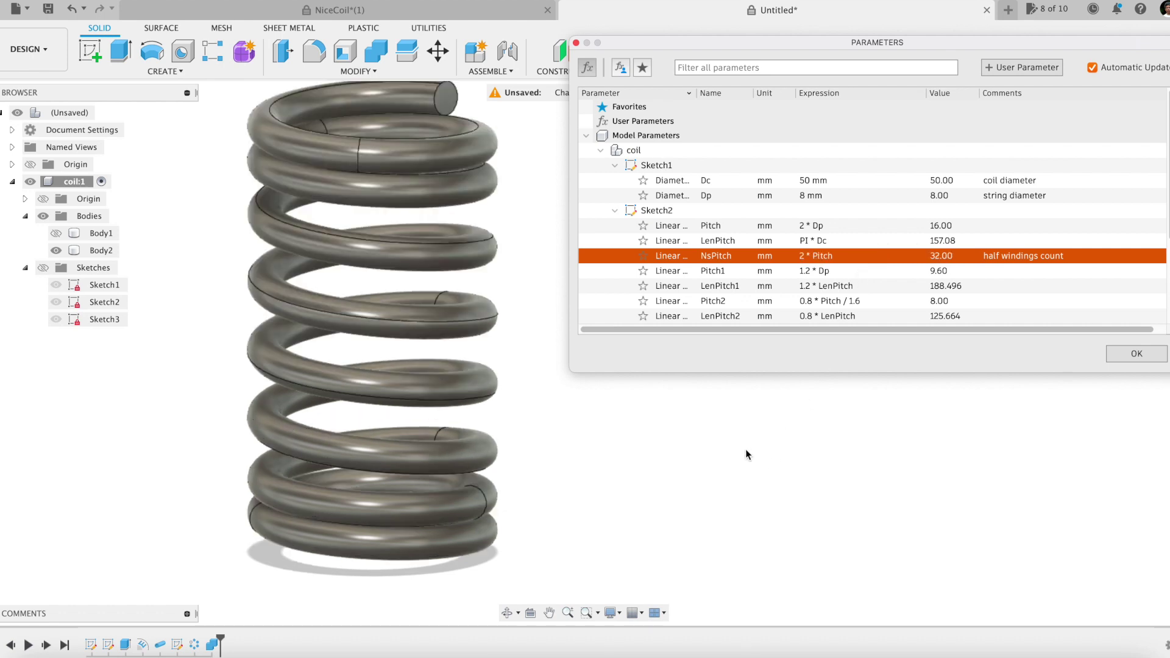
middle_click_drag(744, 455, 701, 440, "shift")
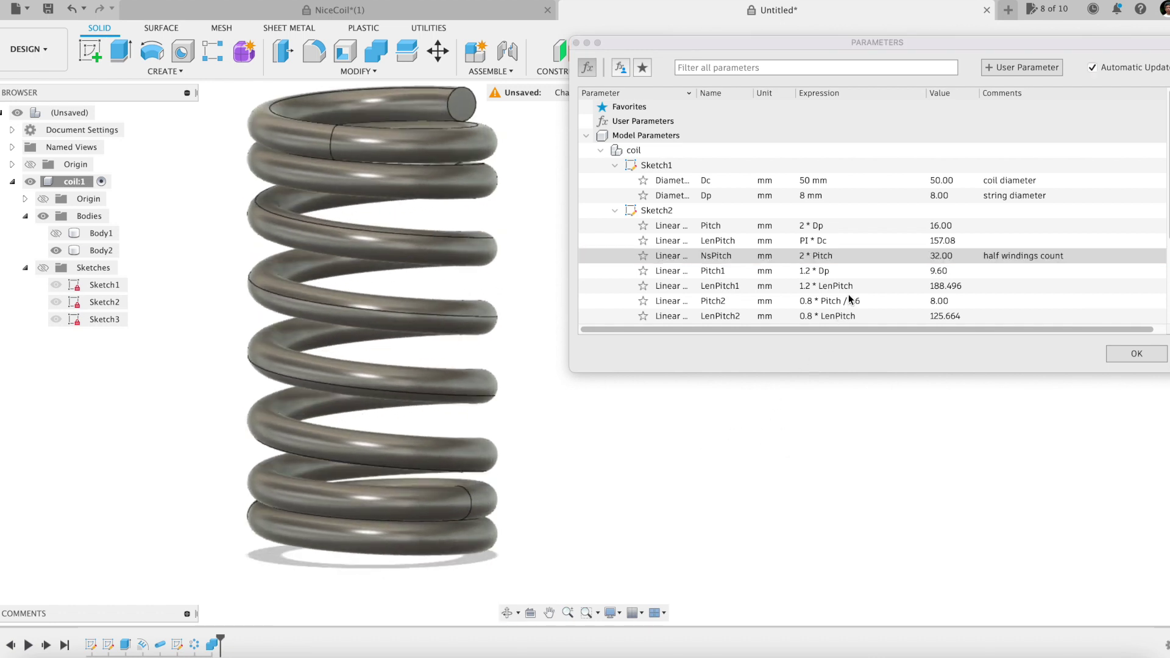
- Accept the Parameters dialog with OK and reframe the view around the resized 50 mm spring
left_click(1123, 353)
middle_click_drag(837, 439, 874, 441)
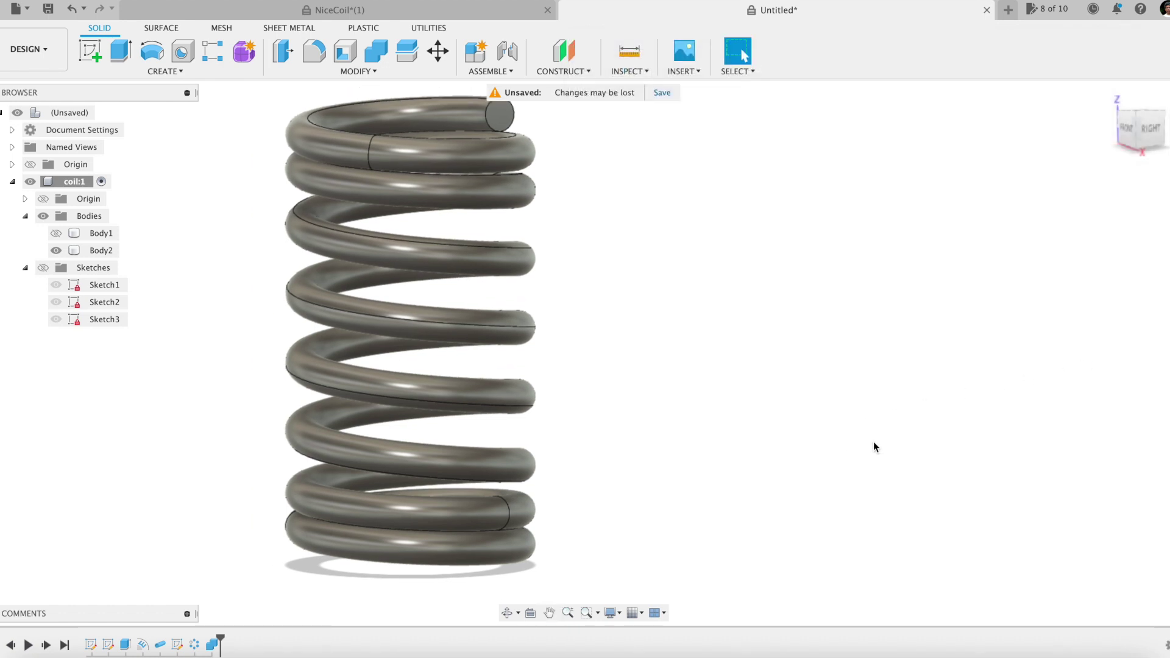
scroll(810, 433, "down", 3)
middle_click_drag(805, 431, 835, 438, "shift")
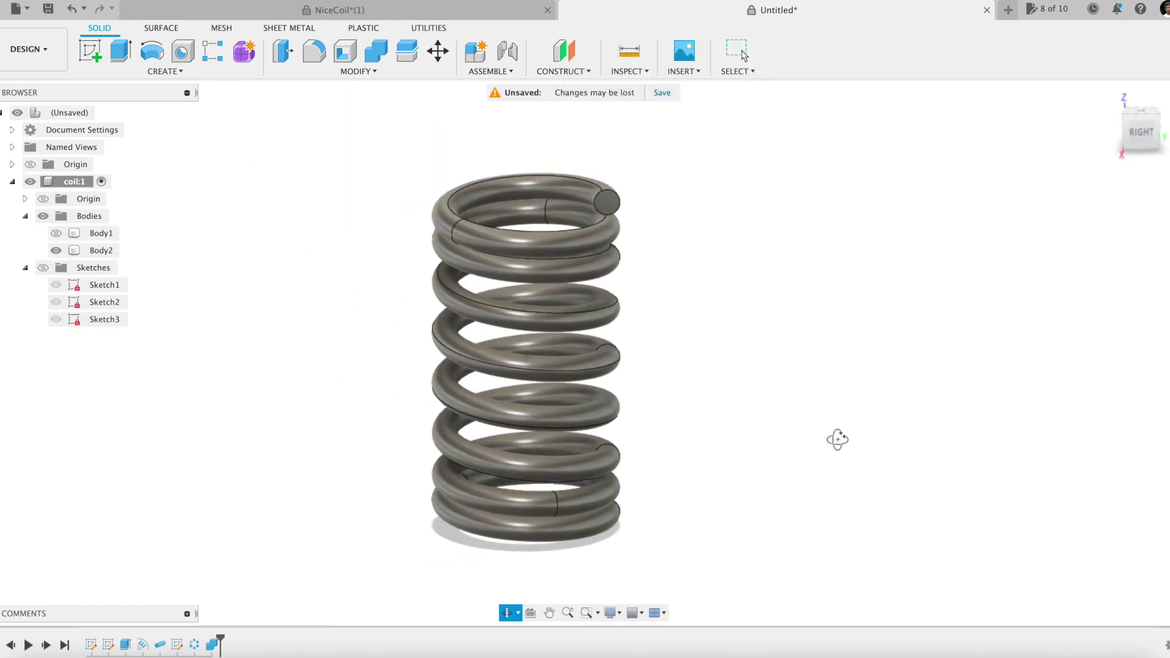